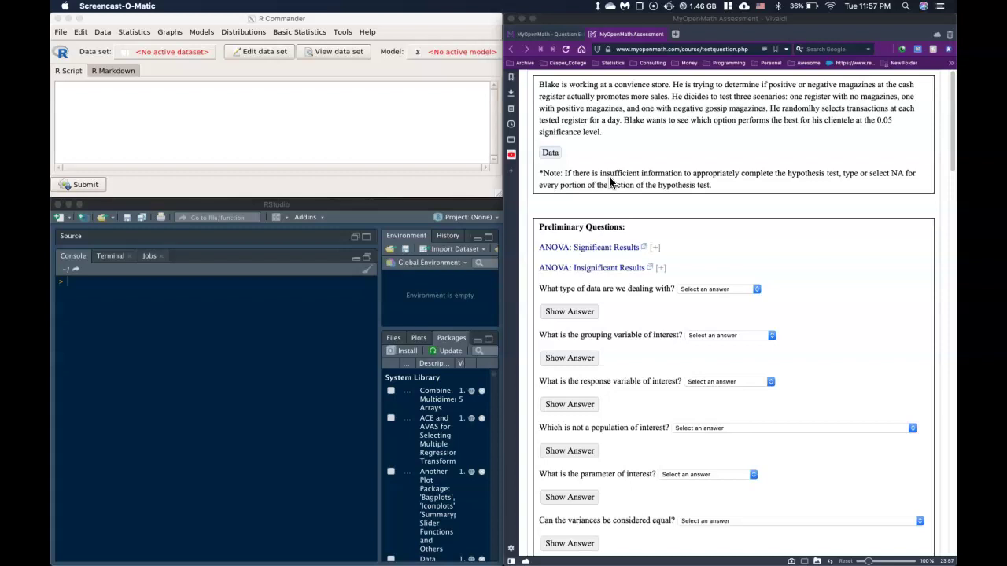
# Step: Expand the data table in the MyOpenMath question, copy all of it including the headers, and collapse it
pyautogui.scroll(-2, 611, 182)
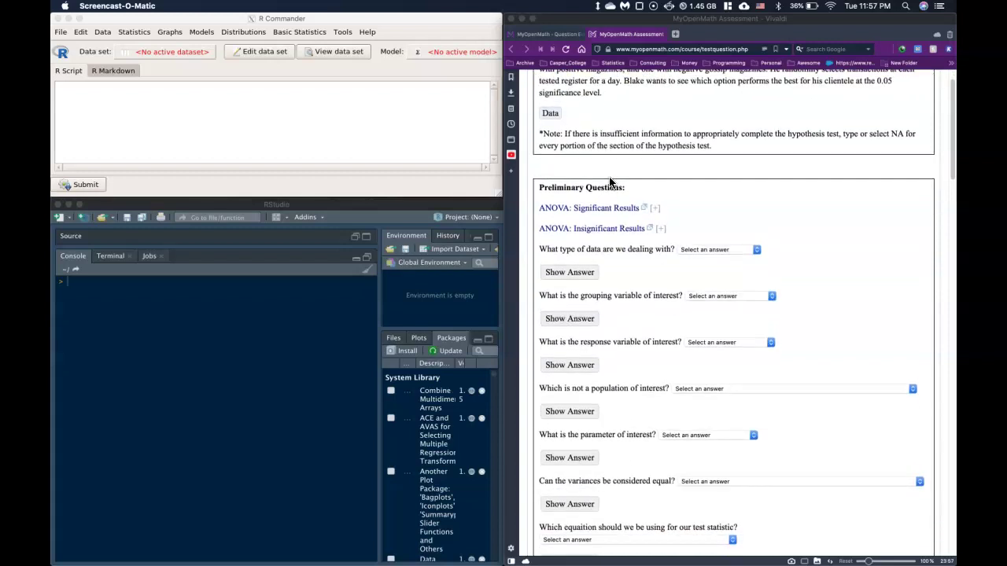
pyautogui.click(550, 115)
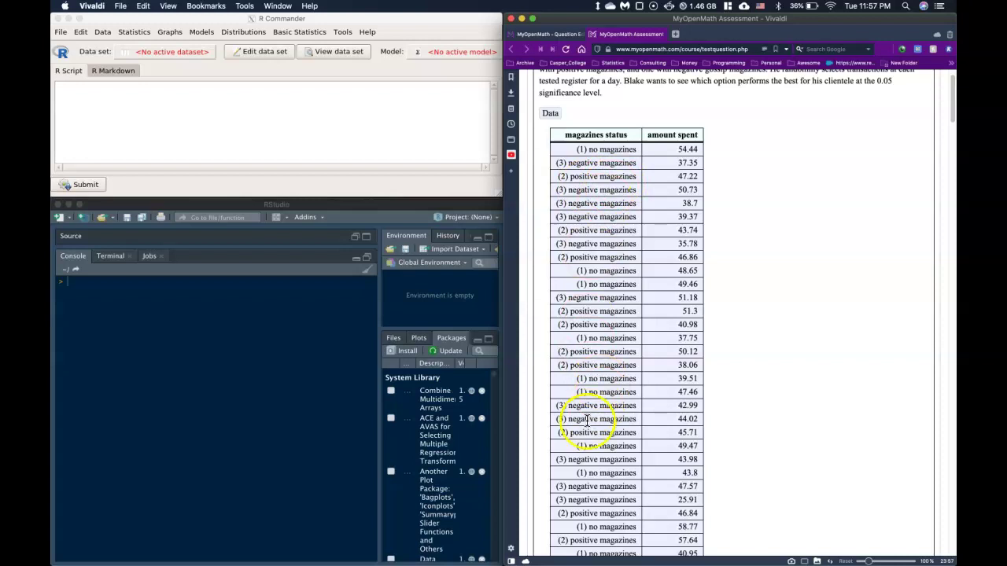
pyautogui.moveTo(562, 132); pyautogui.dragTo(734, 136)
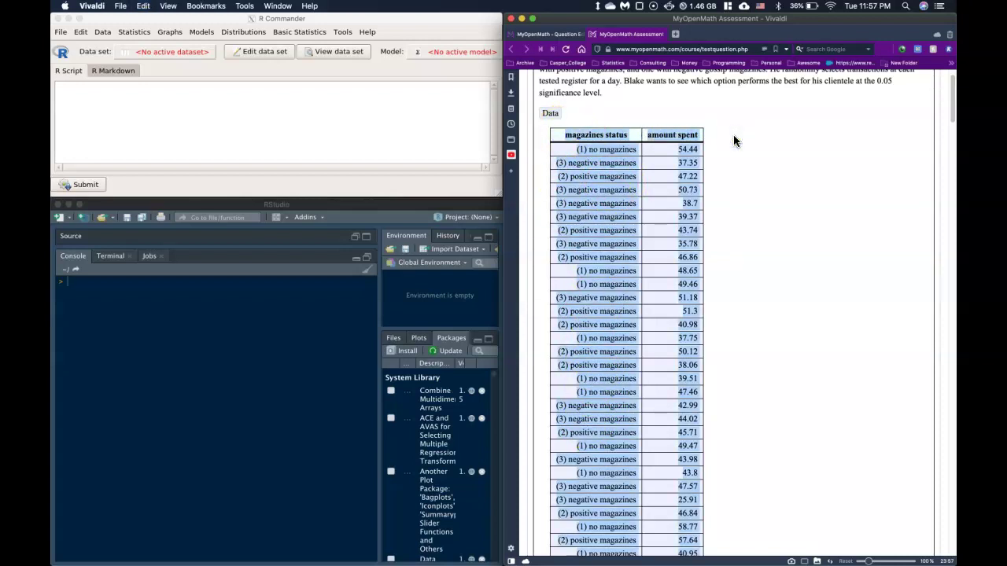
pyautogui.click(549, 112)
# Step: Switch to R Commander, import the copied table from the clipboard as tab-separated data named Dataset, and view the data set
pyautogui.click(96, 34)
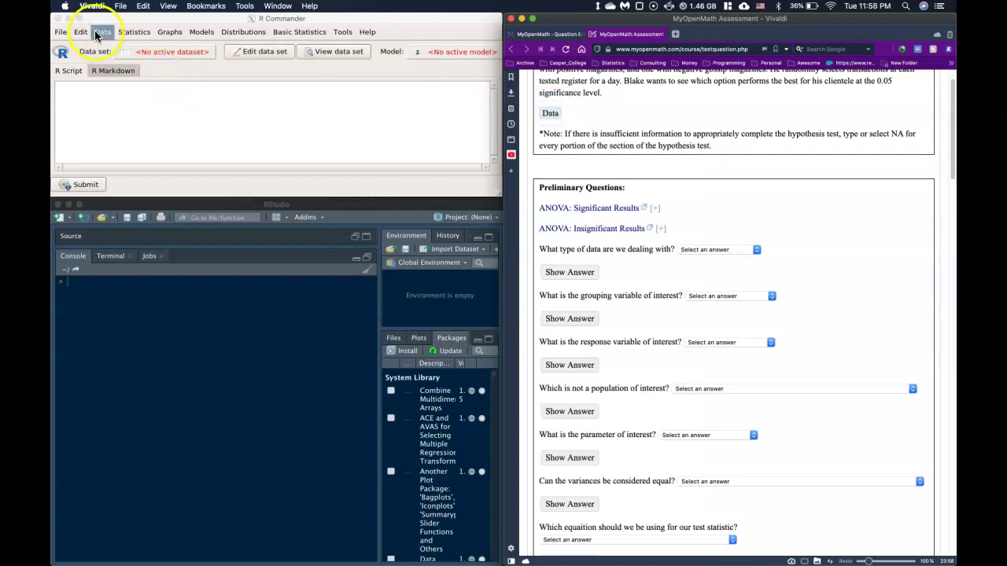
pyautogui.click(95, 34)
pyautogui.moveTo(141, 92)
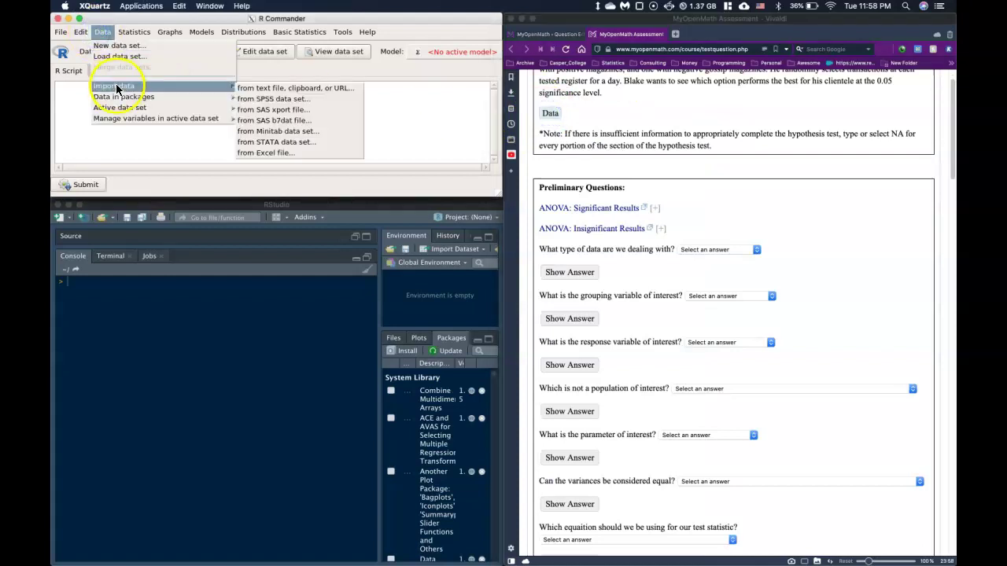
pyautogui.click(274, 92)
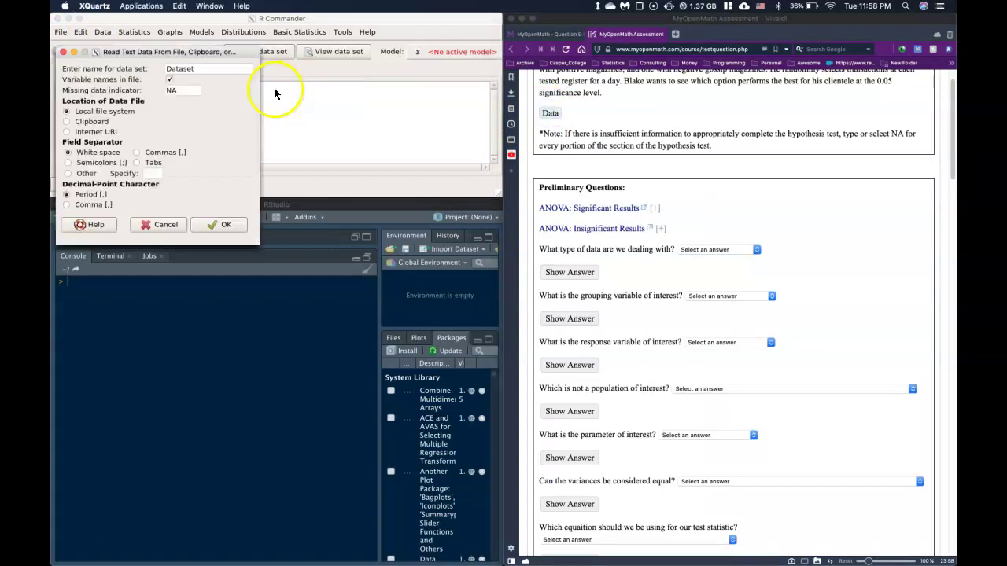
pyautogui.click(91, 122)
pyautogui.click(147, 163)
pyautogui.click(221, 225)
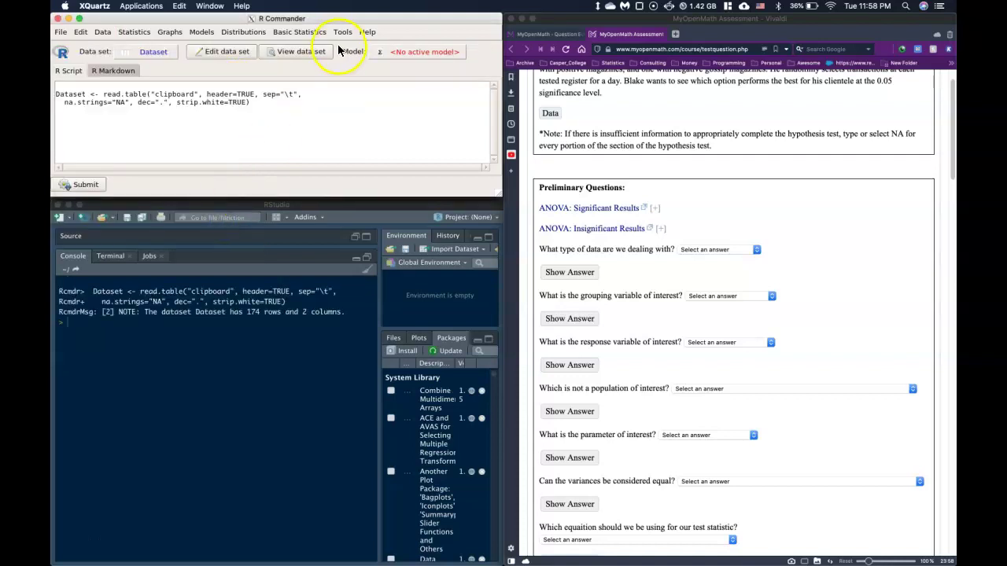
pyautogui.click(291, 53)
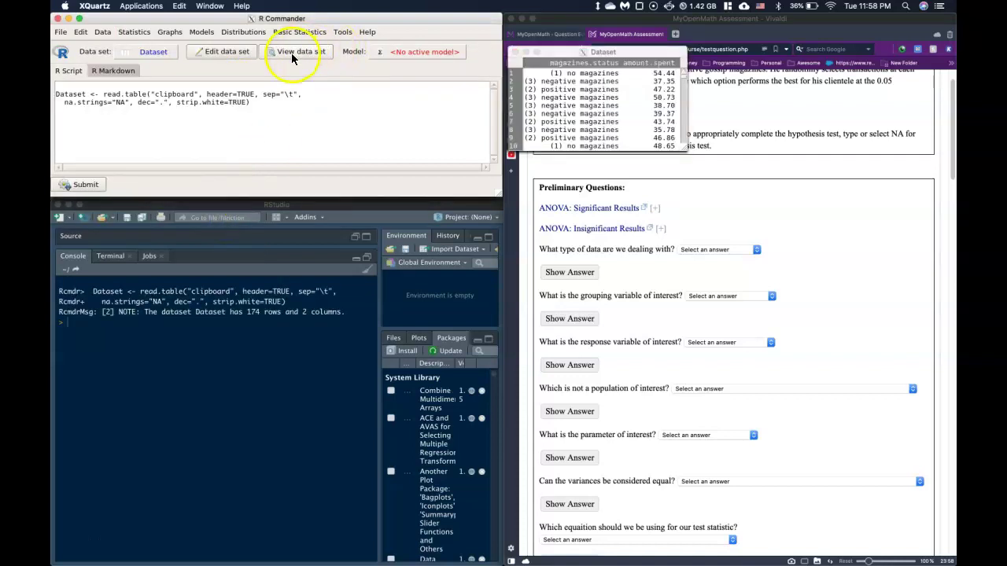
pyautogui.click(513, 52)
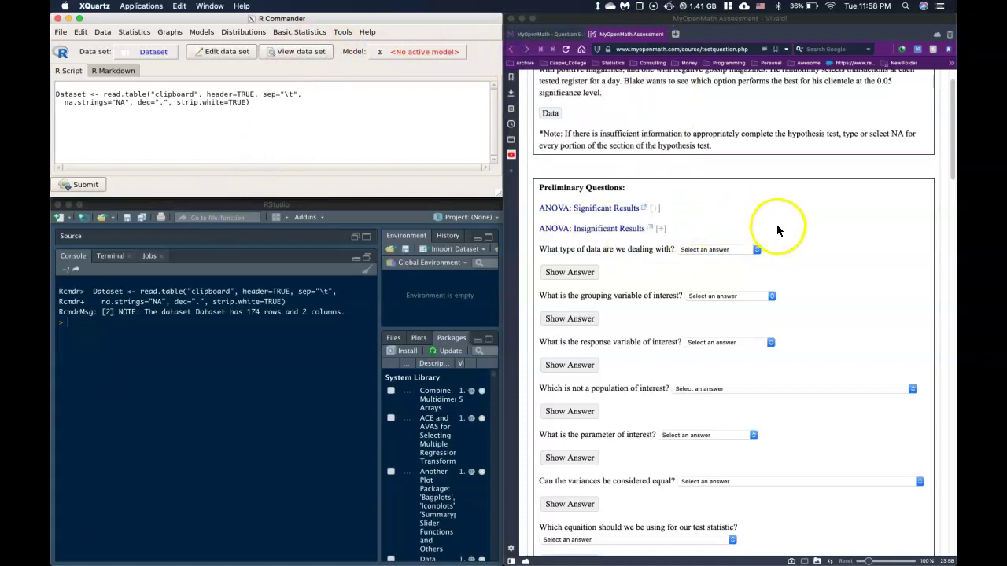
# Step: In the MyOpenMath preliminary questions, answer the type of data as Numerical x Categorical
pyautogui.scroll(-2, 780, 280)
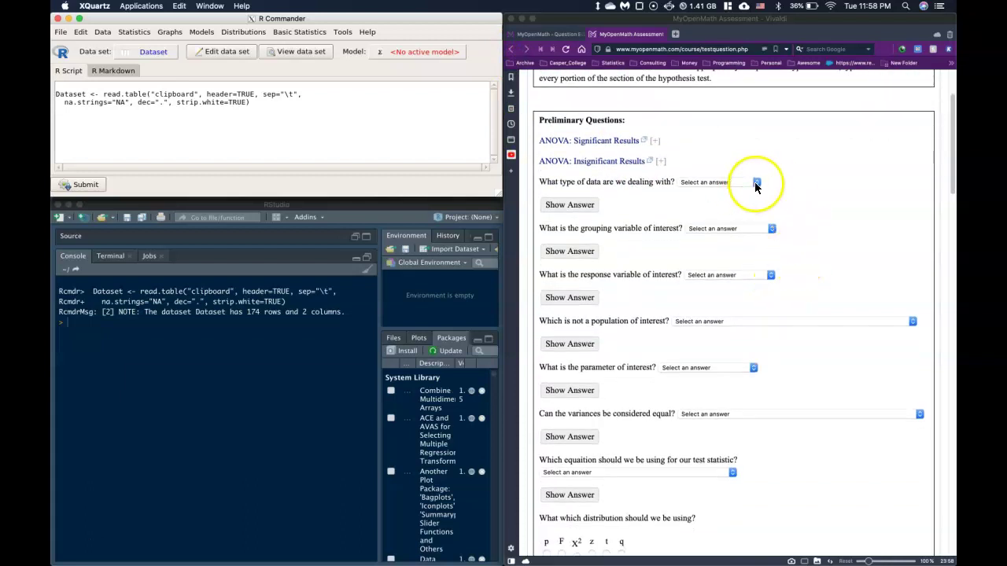
pyautogui.click(754, 182)
pyautogui.click(754, 182)
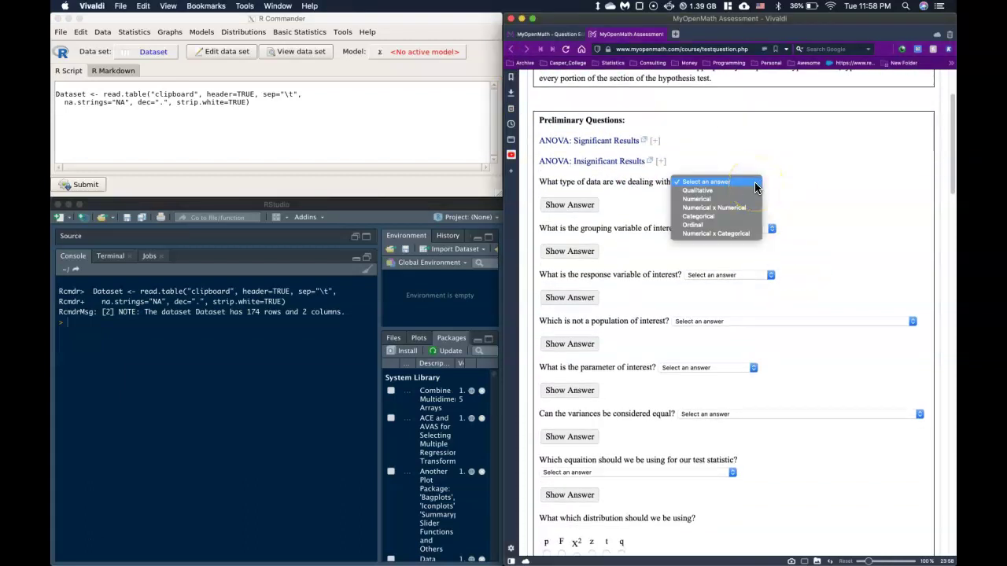
pyautogui.click(740, 234)
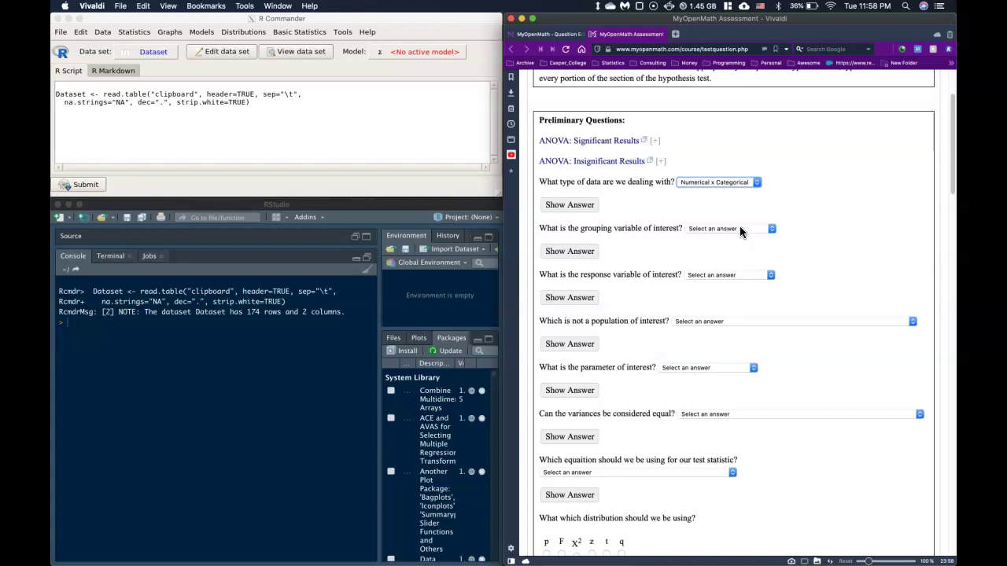
# Step: Set the grouping variable of interest to magazines status and the response variable of interest to amount spent
pyautogui.click(739, 227)
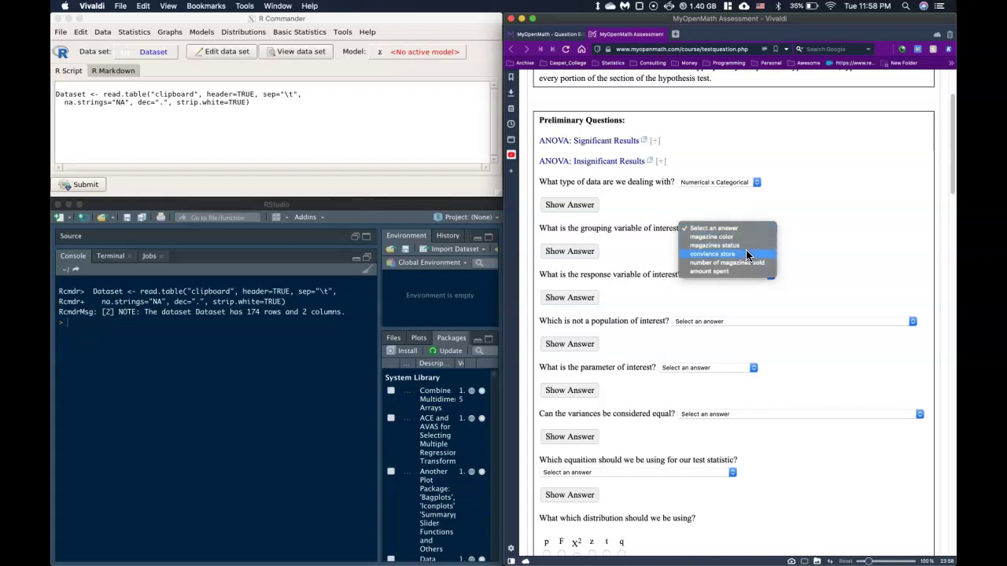
pyautogui.click(738, 253)
pyautogui.click(738, 248)
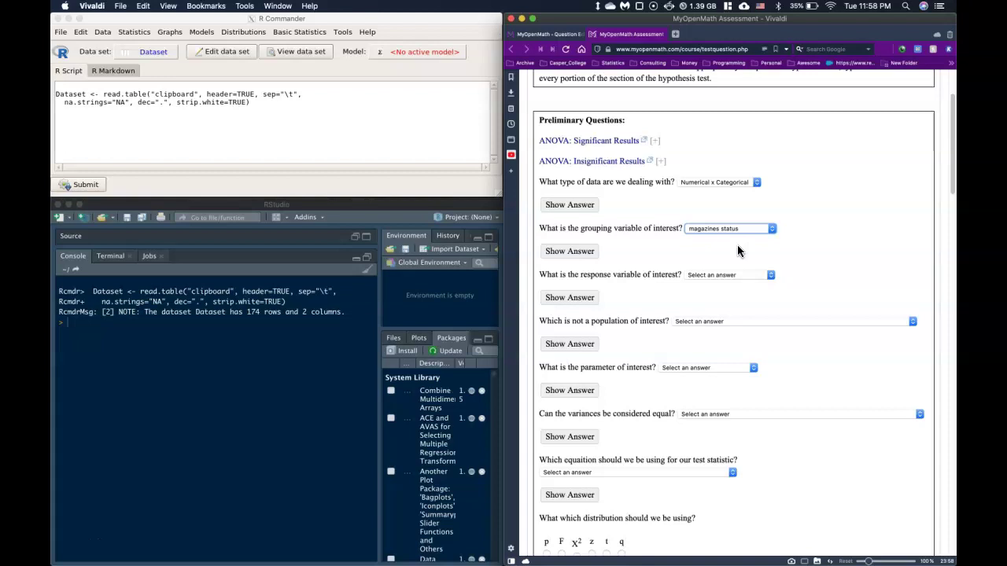
pyautogui.click(742, 277)
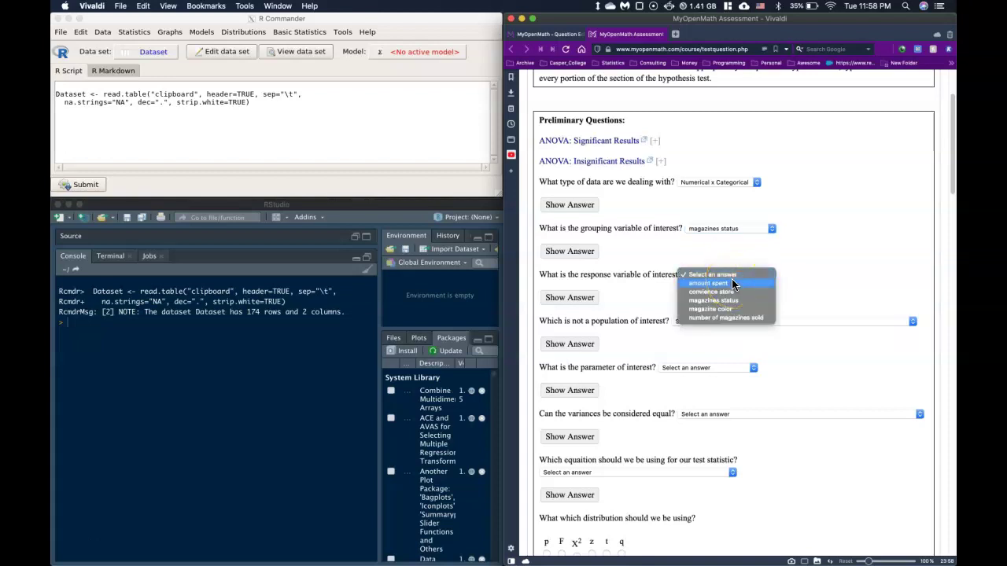
pyautogui.click(731, 281)
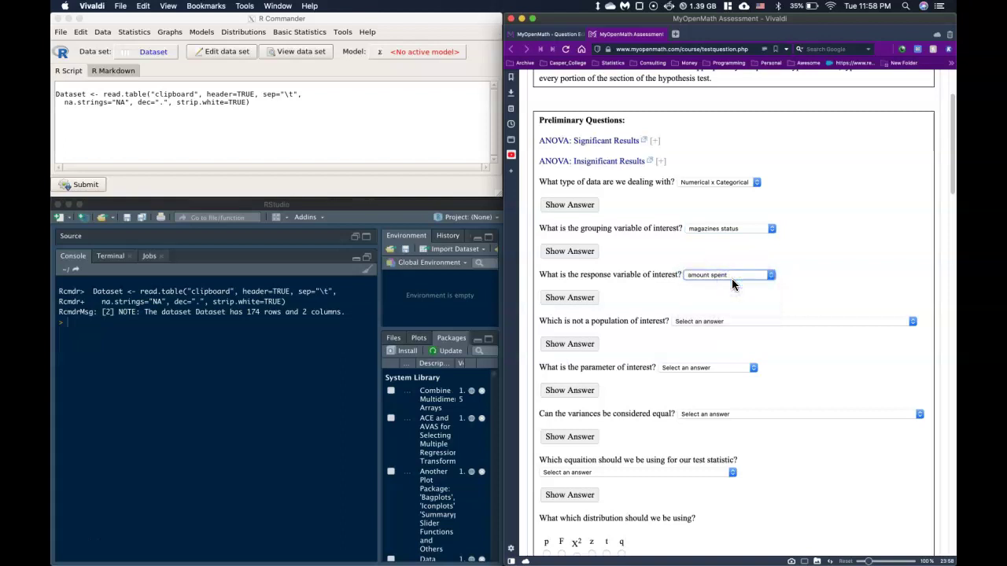
# Step: Answer the non-population as registers with (2) positive magazines and (3) negative magazines, and the parameter as true mean amount spent
pyautogui.click(710, 321)
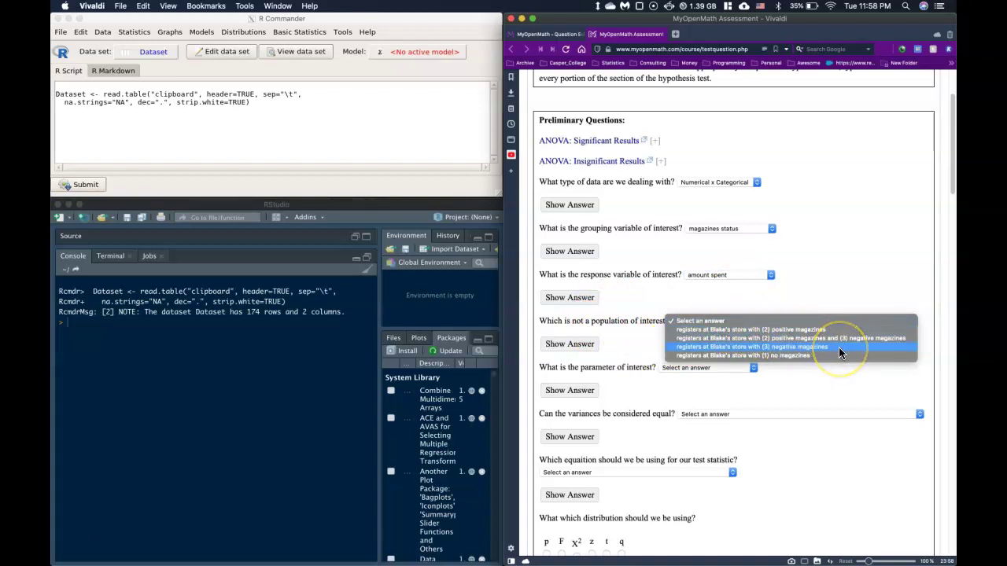
pyautogui.click(825, 330)
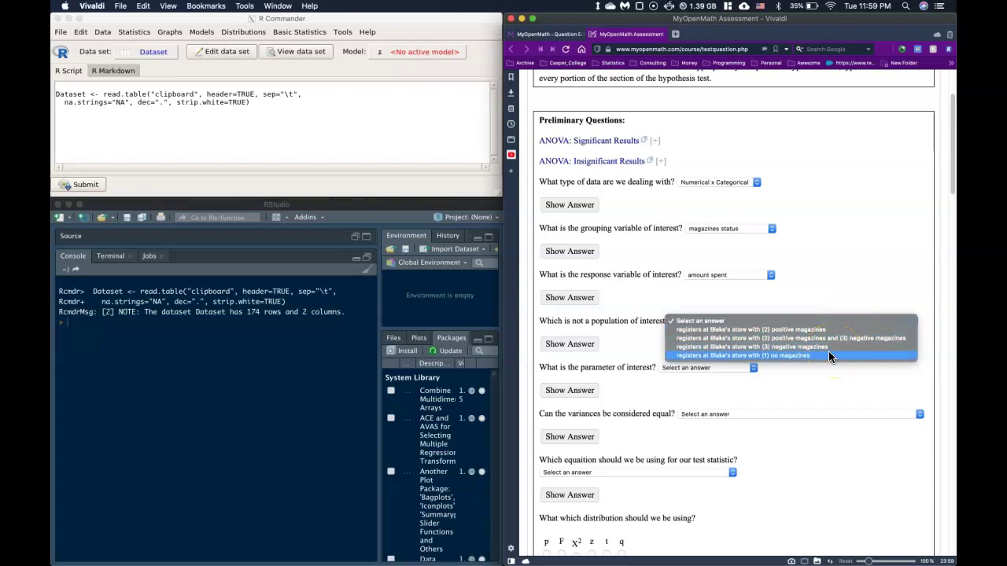
pyautogui.moveTo(826, 354); pyautogui.dragTo(838, 337)
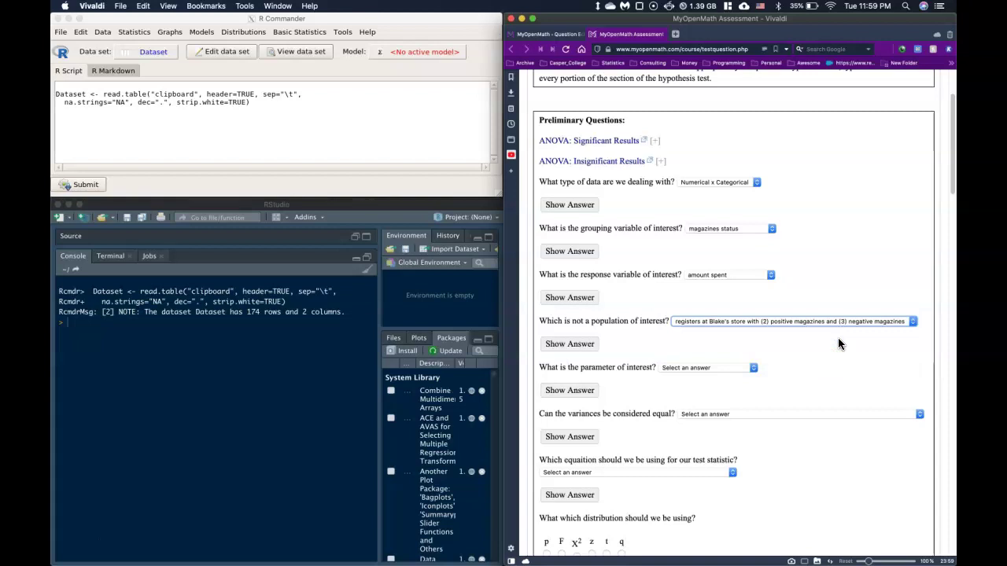
pyautogui.click(743, 373)
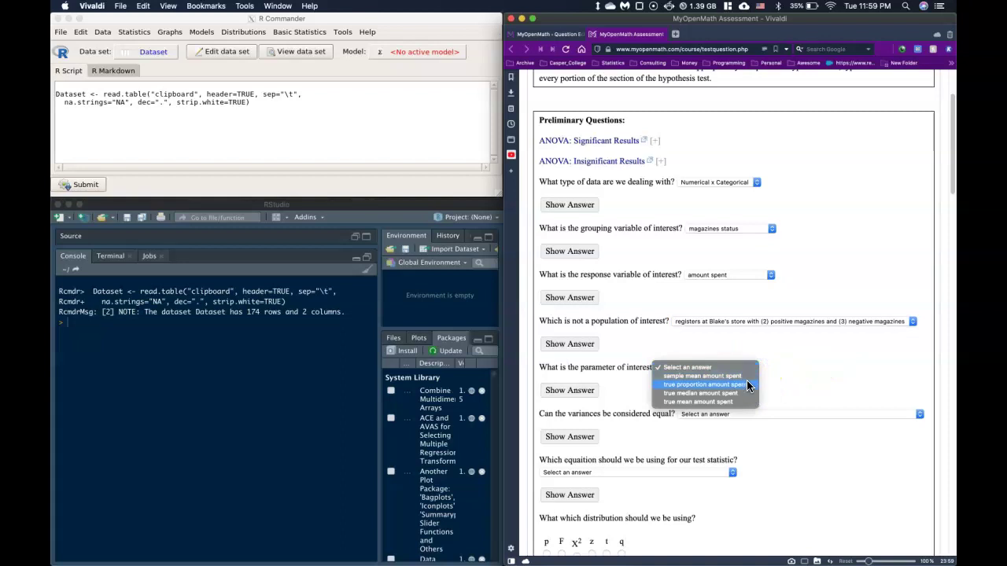
pyautogui.click(739, 401)
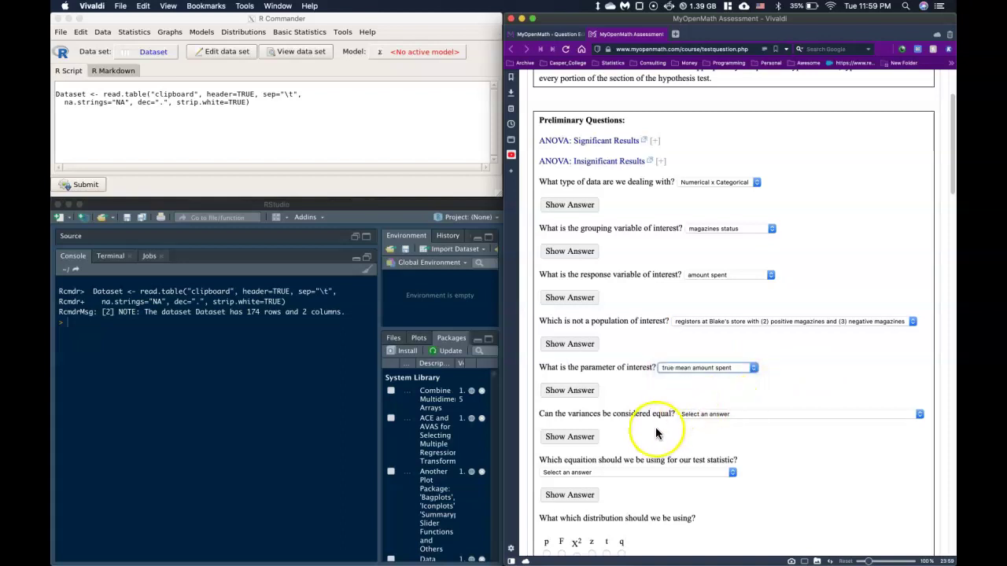
# Step: Set up a numerical summary of amount.spent in R Commander, grouped by magazines.status
pyautogui.scroll(-2, 656, 429)
pyautogui.scroll(-1, 655, 435)
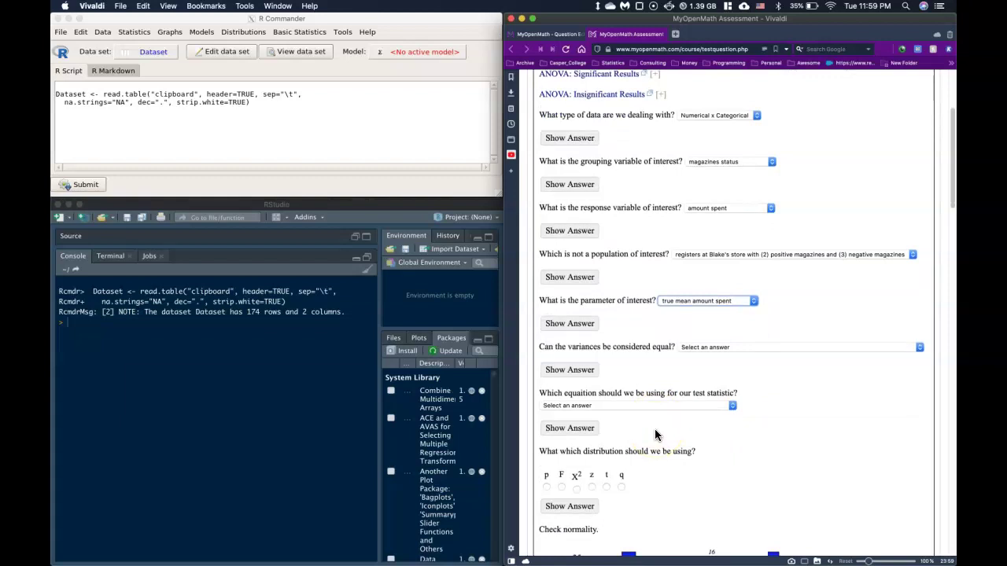
pyautogui.click(288, 362)
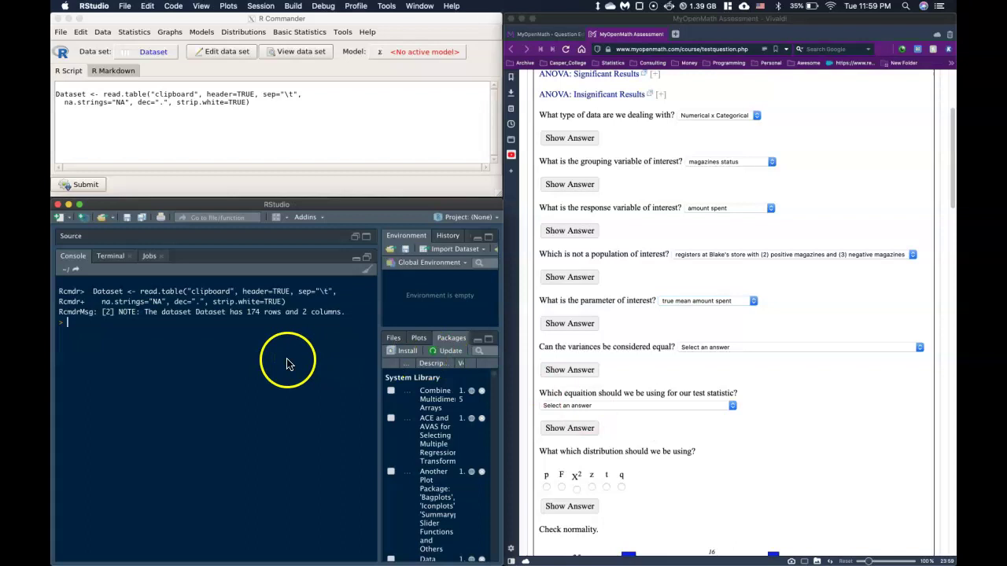
pyautogui.click(304, 32)
pyautogui.click(307, 33)
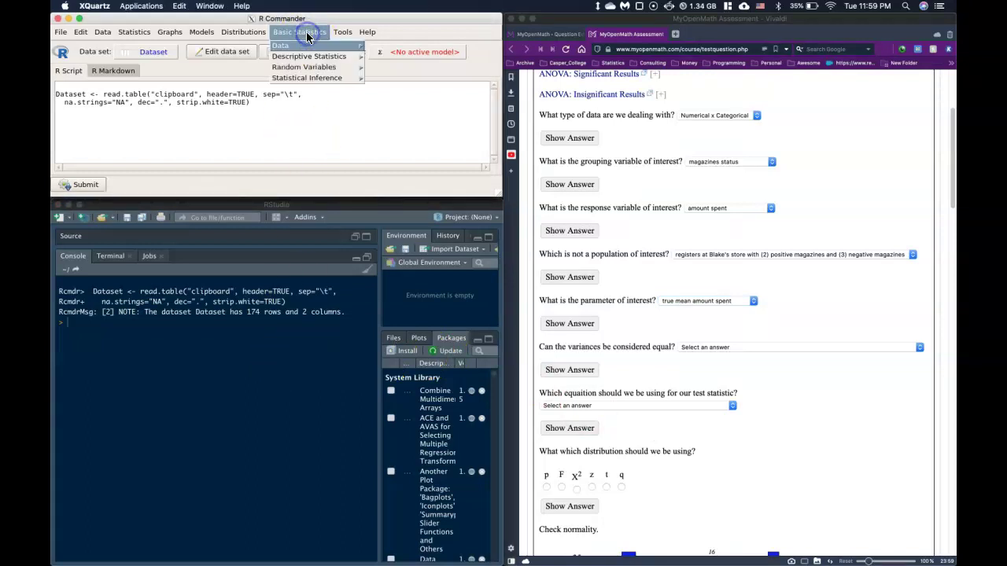
pyautogui.click(306, 56)
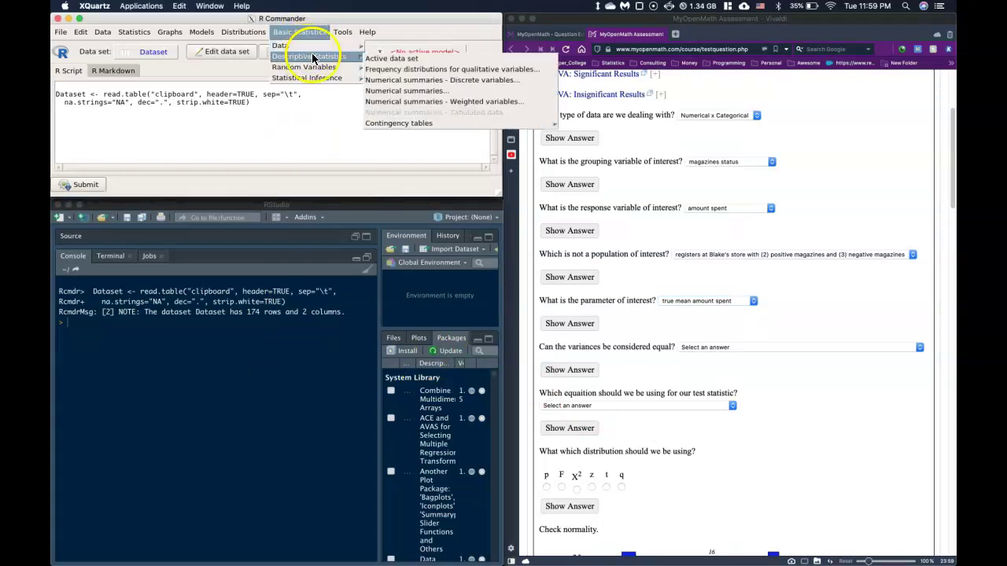
pyautogui.click(406, 92)
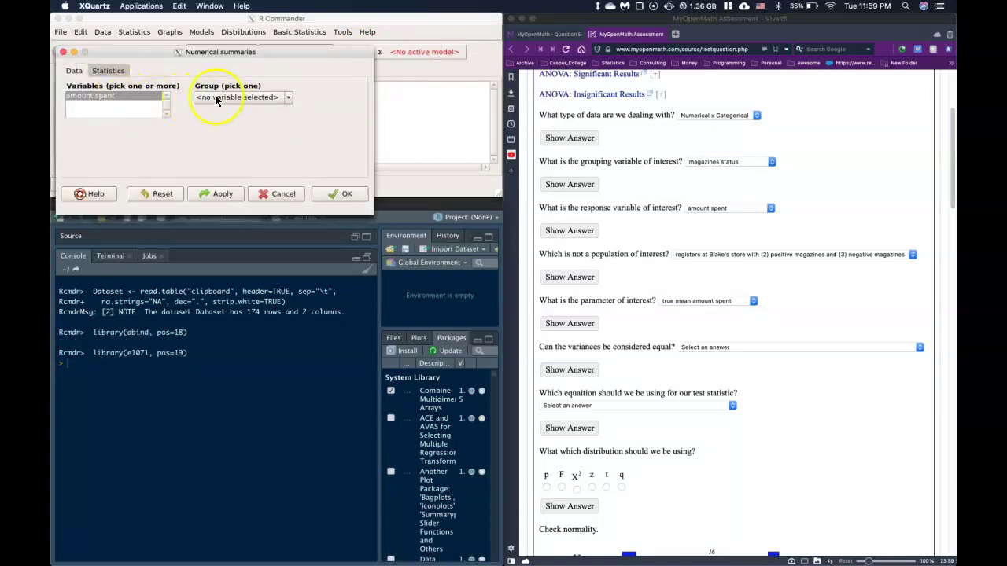
pyautogui.click(236, 99)
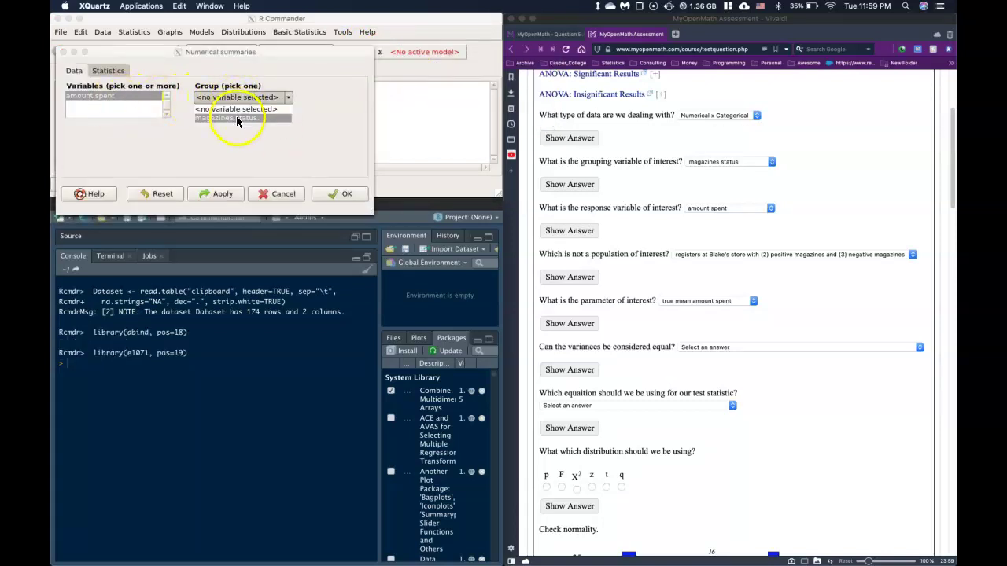
pyautogui.click(253, 118)
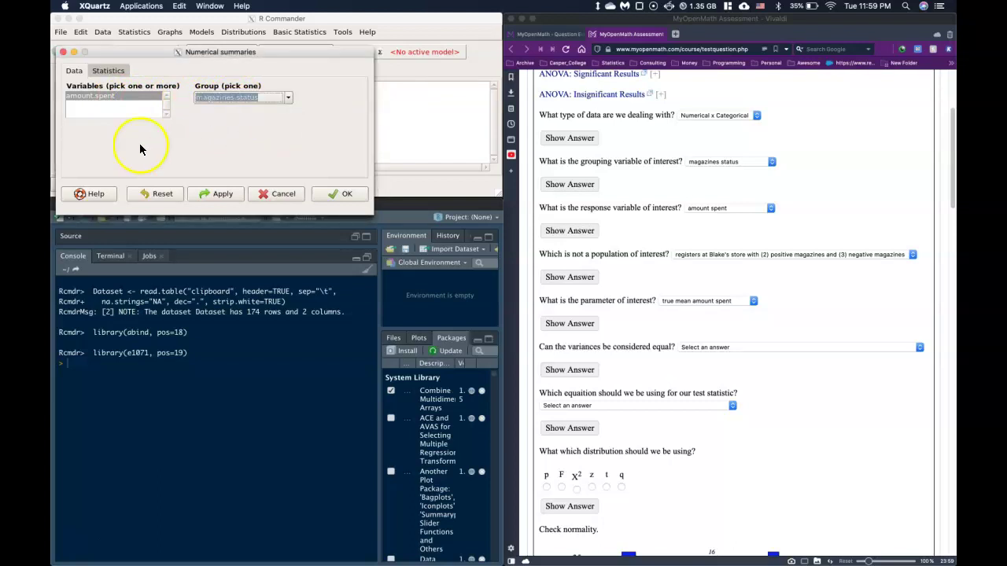
# Step: Limit the summary statistics to mean, standard deviation and standard error of mean, without interquartile range or quantiles, and run the summary
pyautogui.click(103, 72)
pyautogui.click(71, 117)
pyautogui.click(70, 170)
pyautogui.click(71, 106)
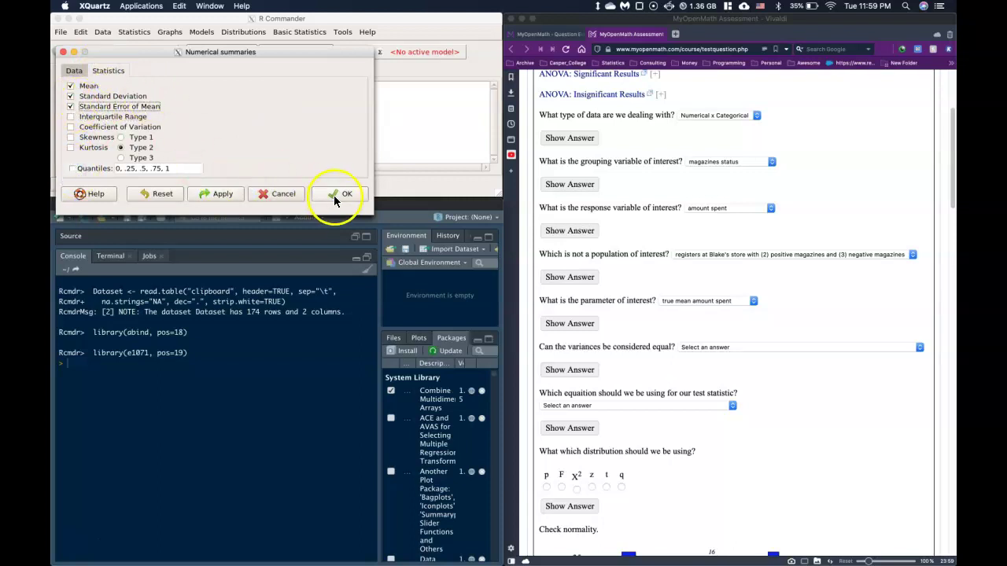
pyautogui.click(339, 194)
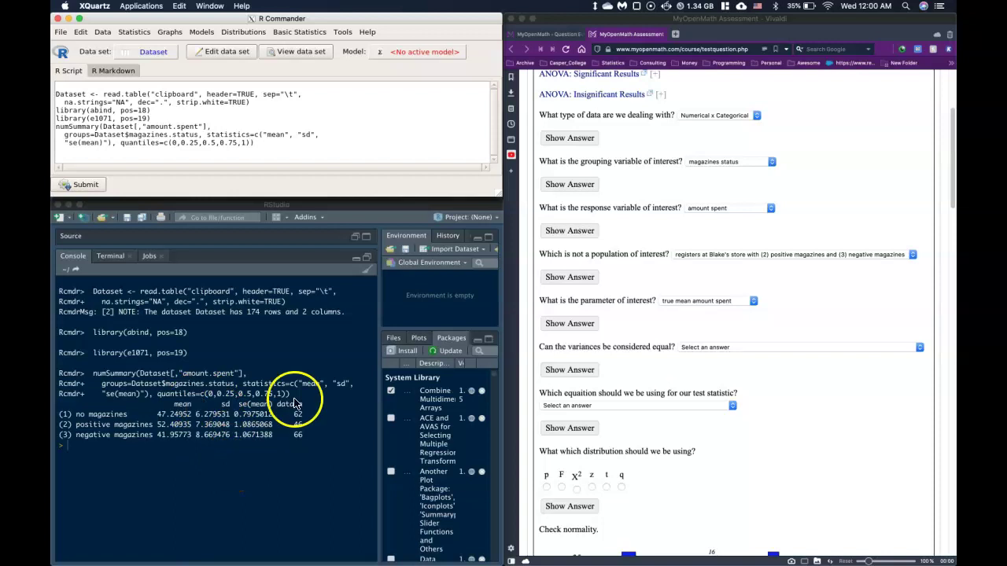
# Step: Back in MyOpenMath, answer the equal variances question with "Yes, variances can be considered equal."
pyautogui.click(727, 346)
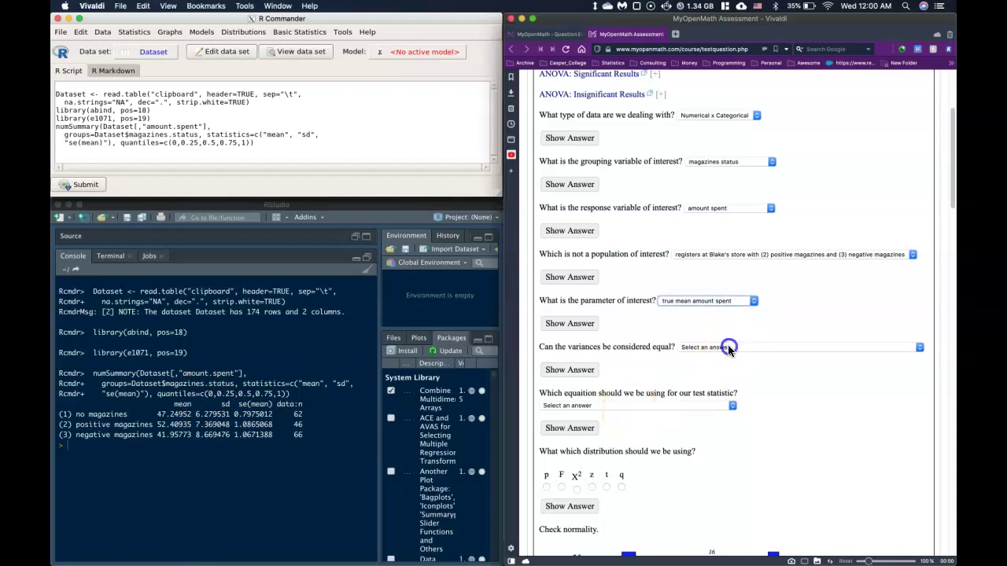
pyautogui.click(728, 346)
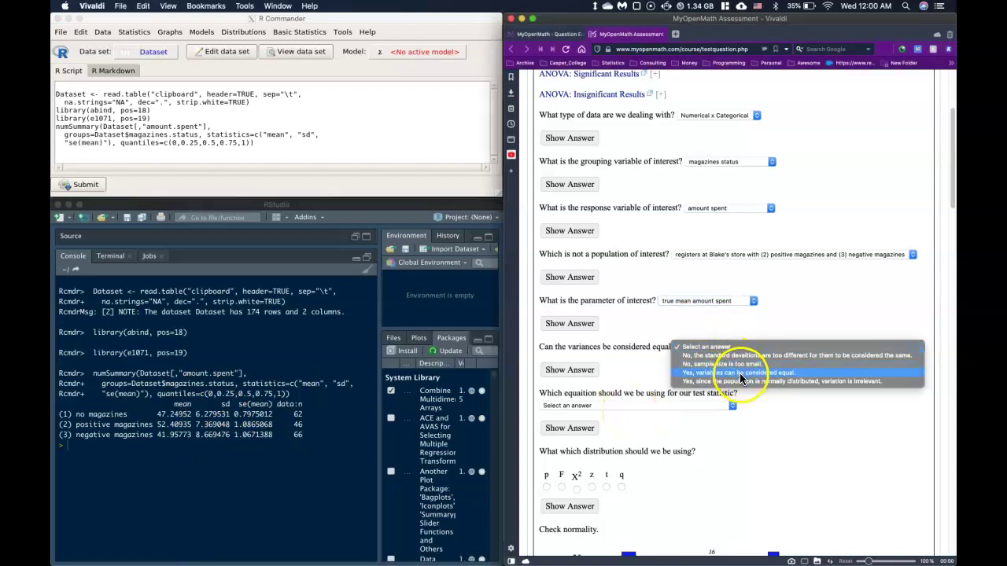
pyautogui.press('Escape')
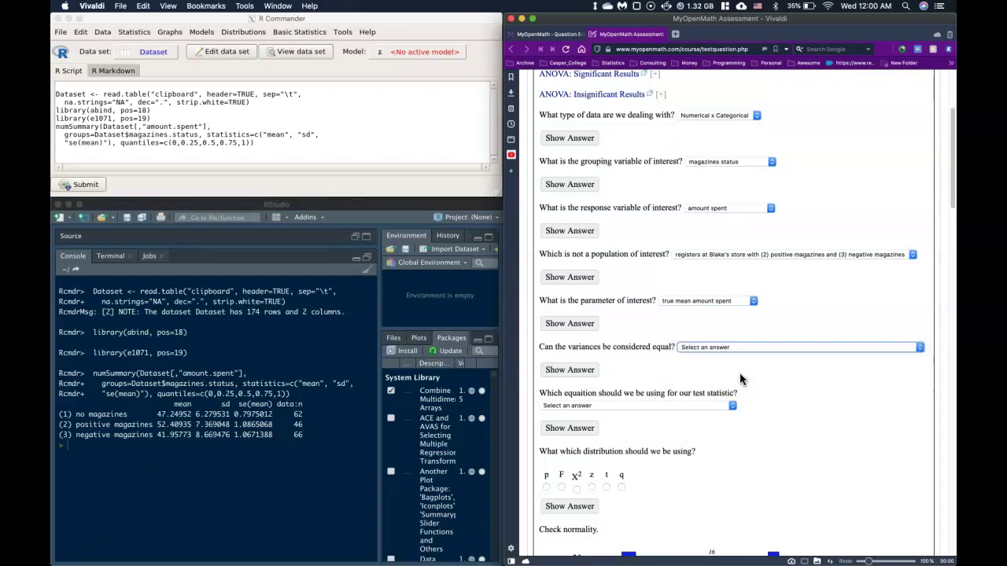
pyautogui.click(714, 347)
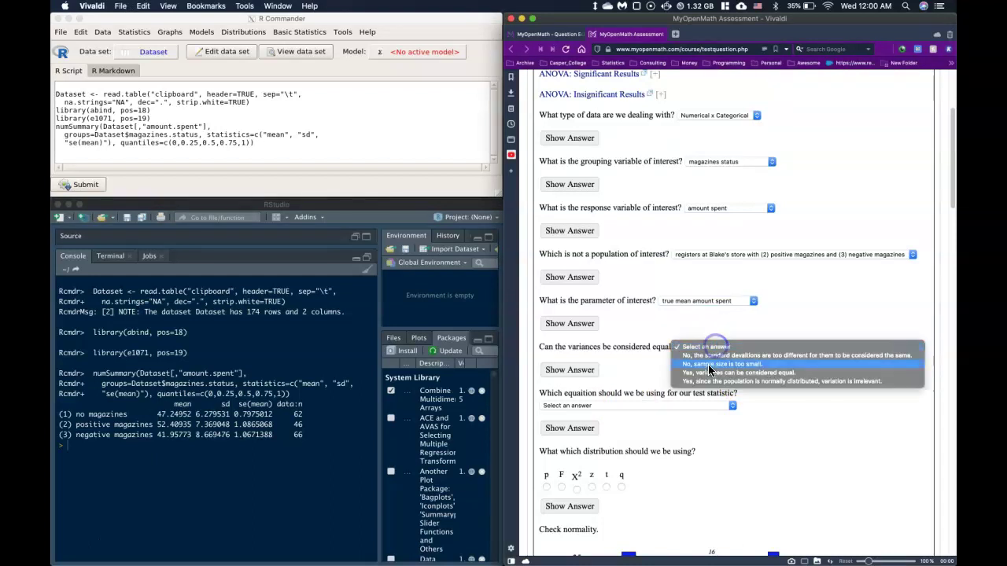
pyautogui.click(708, 372)
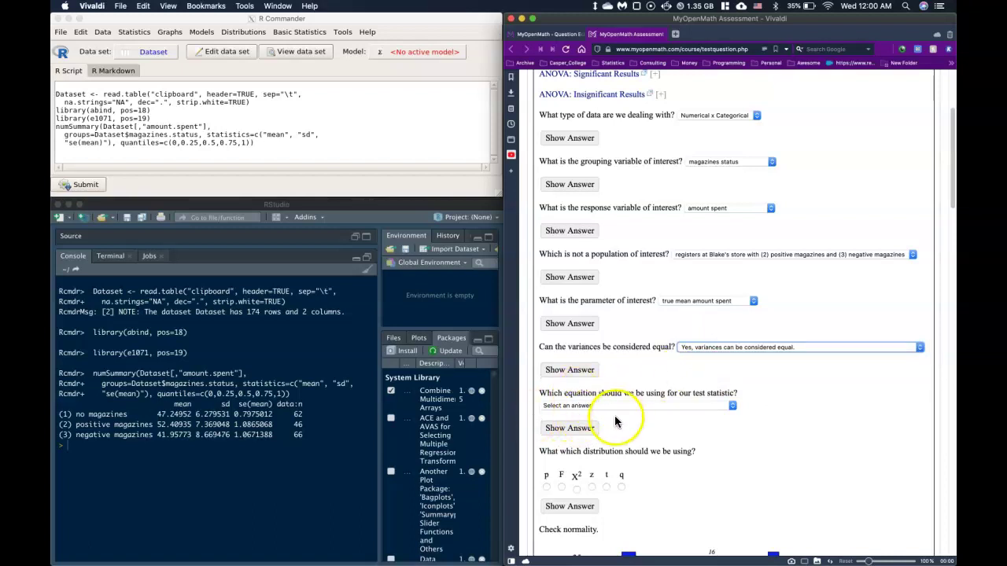
# Step: Answer the test statistic equation question with ANOVA and the distribution question with F
pyautogui.click(593, 405)
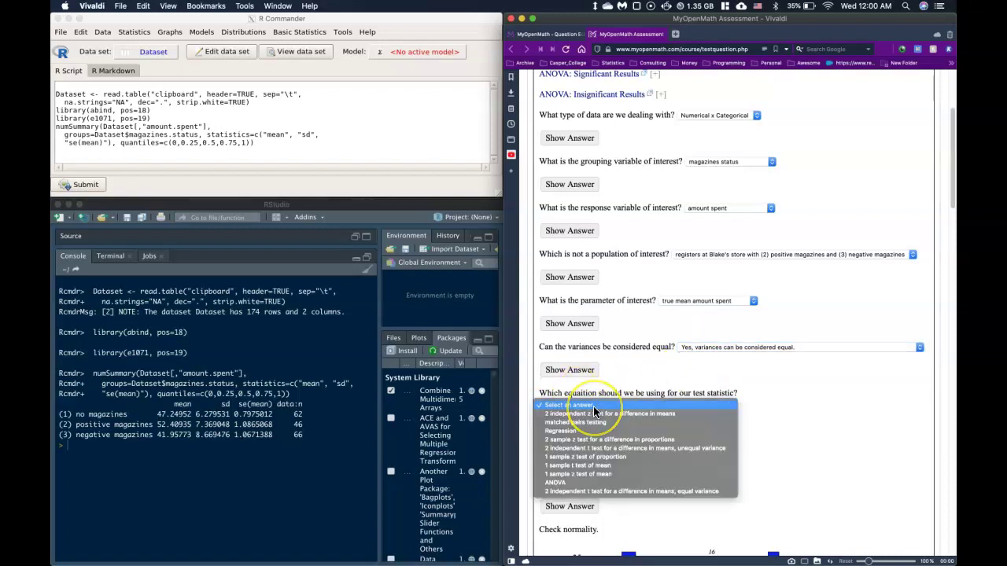
pyautogui.click(563, 483)
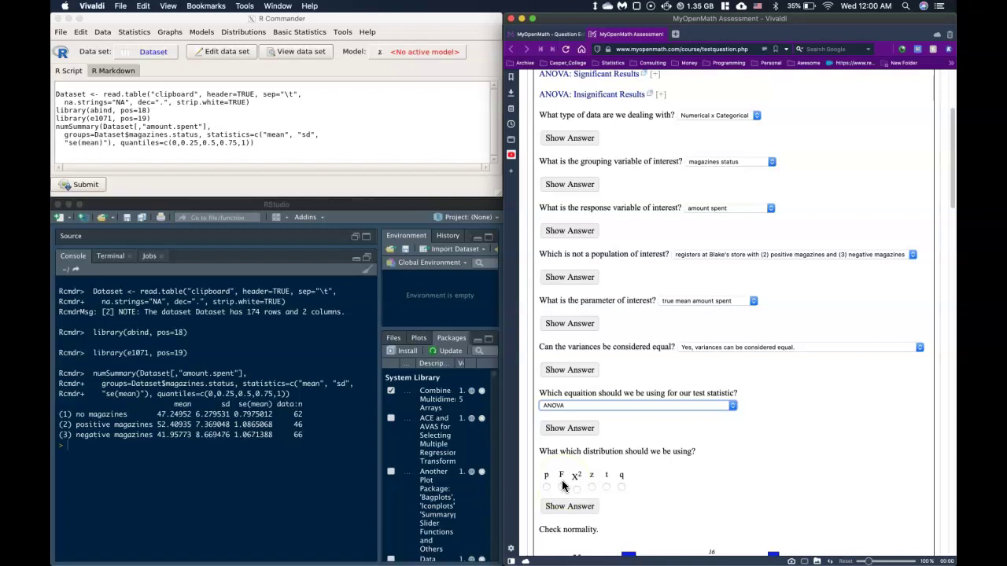
pyautogui.click(562, 488)
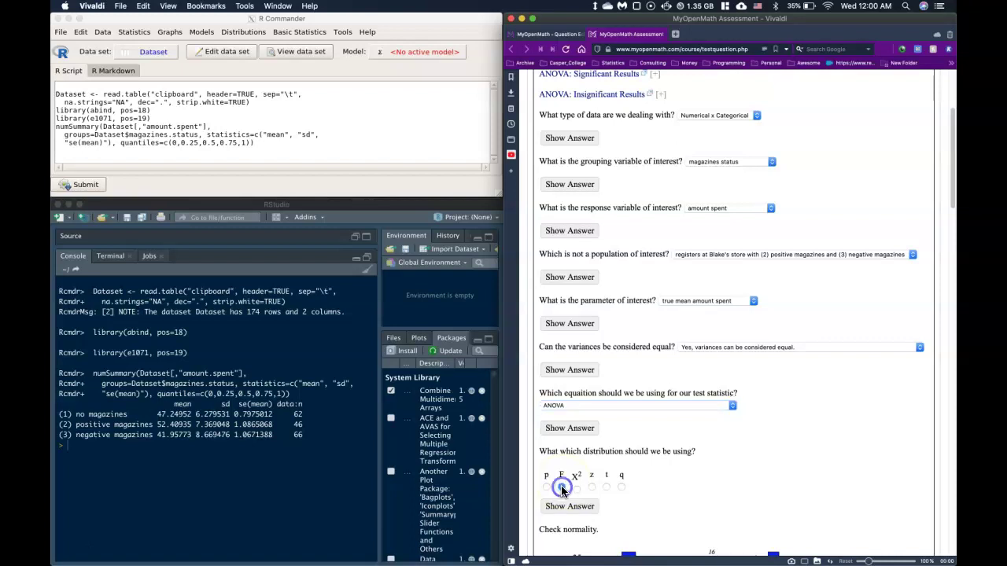
# Step: In the normality check, answer Yes to all groups looking approximately normal and Yes to the qq plot looking like a straight line
pyautogui.scroll(-5, 562, 491)
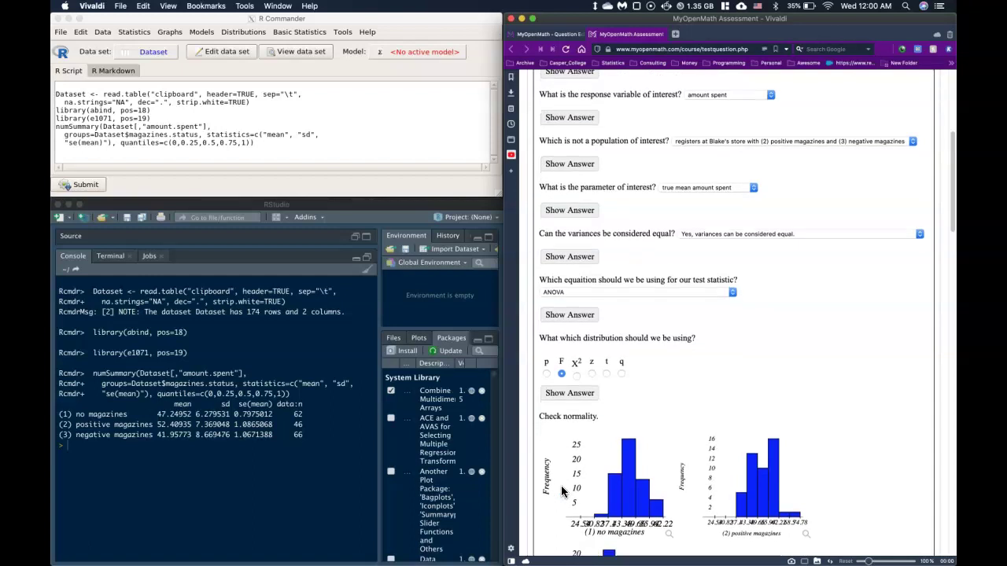
pyautogui.scroll(-2, 562, 491)
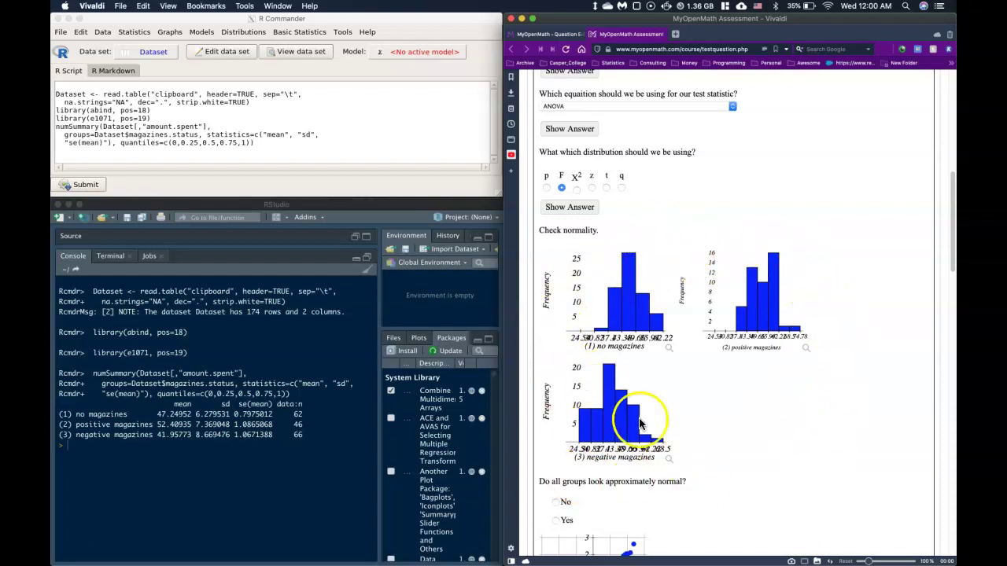
pyautogui.click(556, 521)
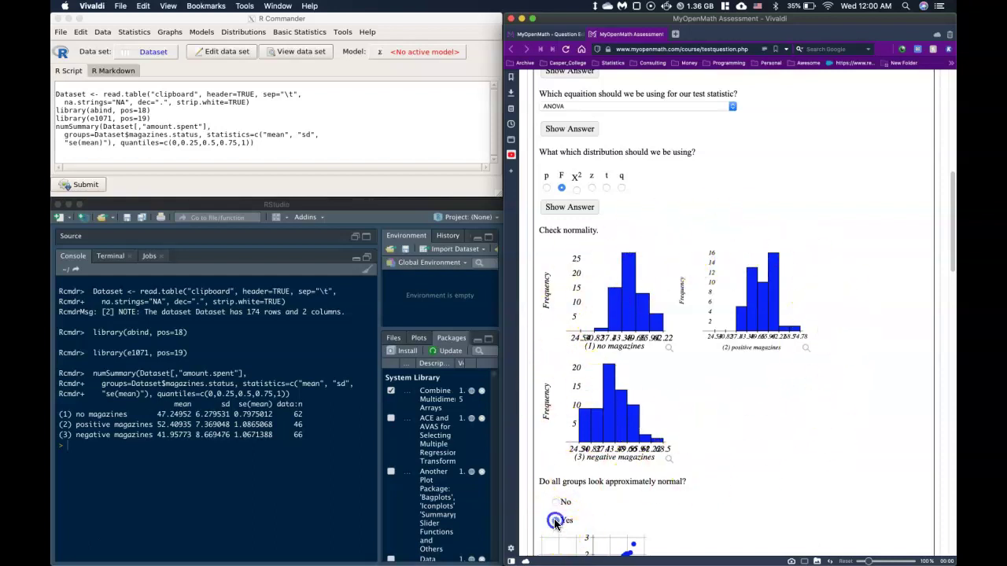
pyautogui.scroll(-2, 676, 499)
pyautogui.scroll(-5, 675, 496)
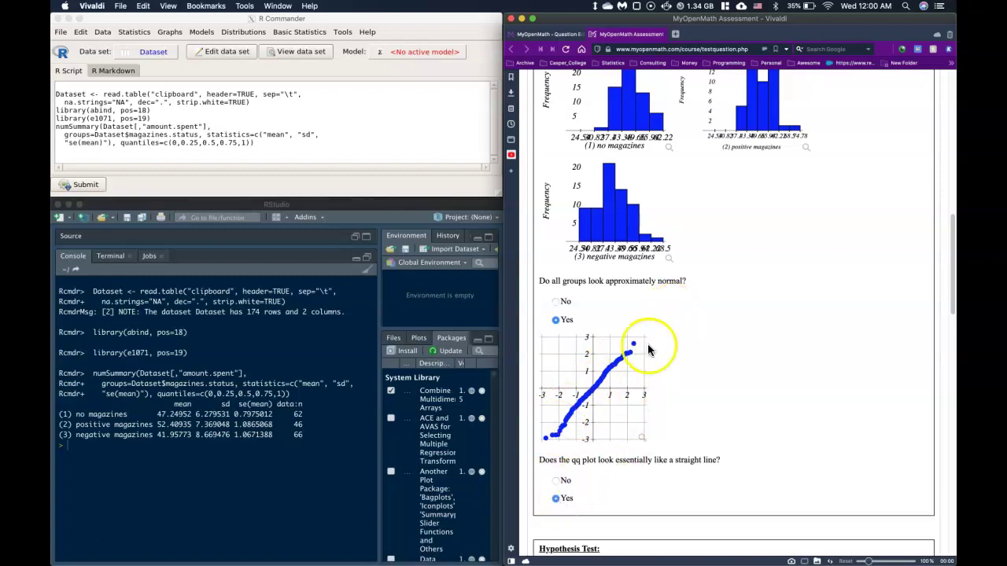
# Step: In R Commander, plot a histogram of amount.spent by magazines.status with the automatic bins and labels, and close the plot window after viewing it
pyautogui.scroll(2, 671, 239)
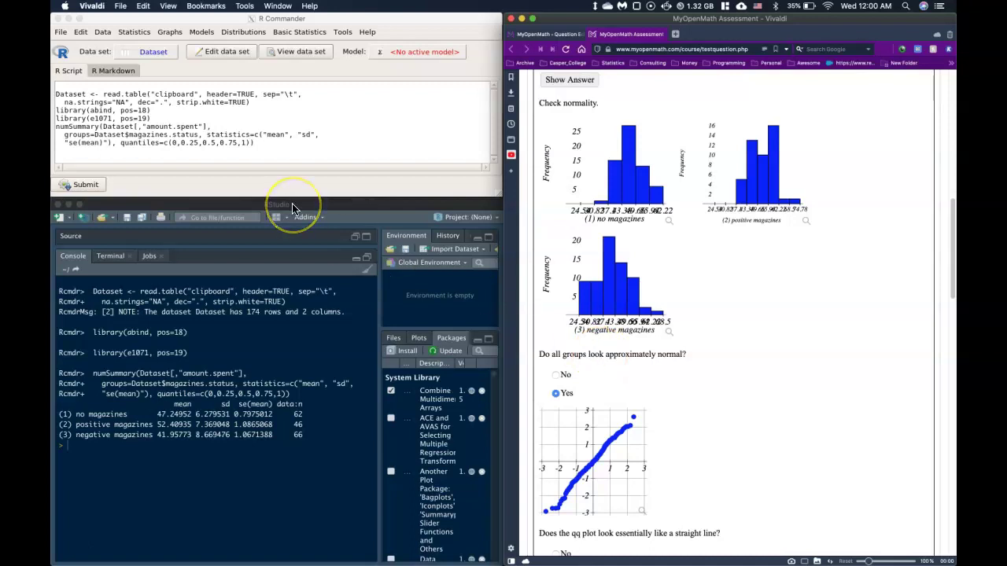
pyautogui.click(175, 34)
pyautogui.click(177, 36)
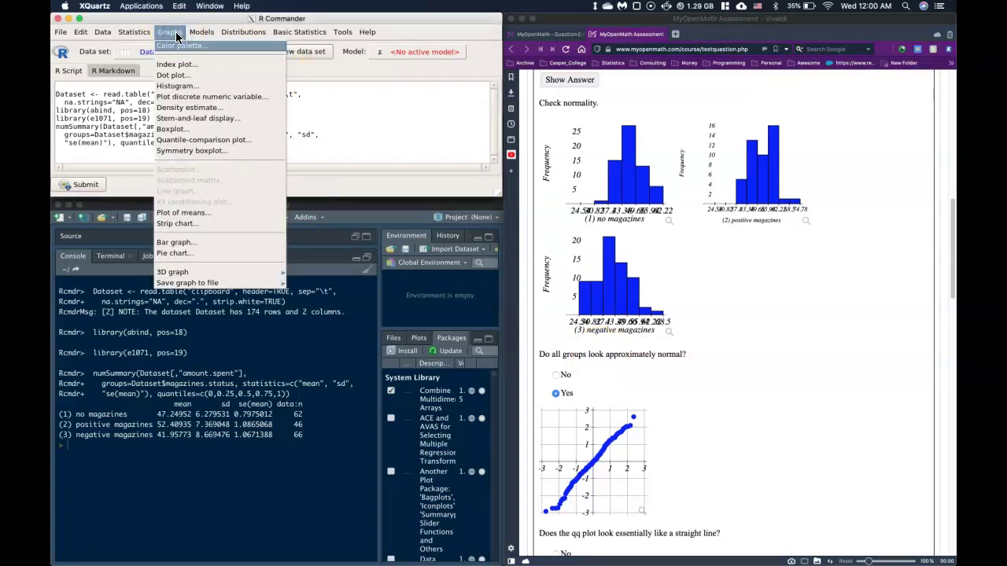
pyautogui.click(180, 87)
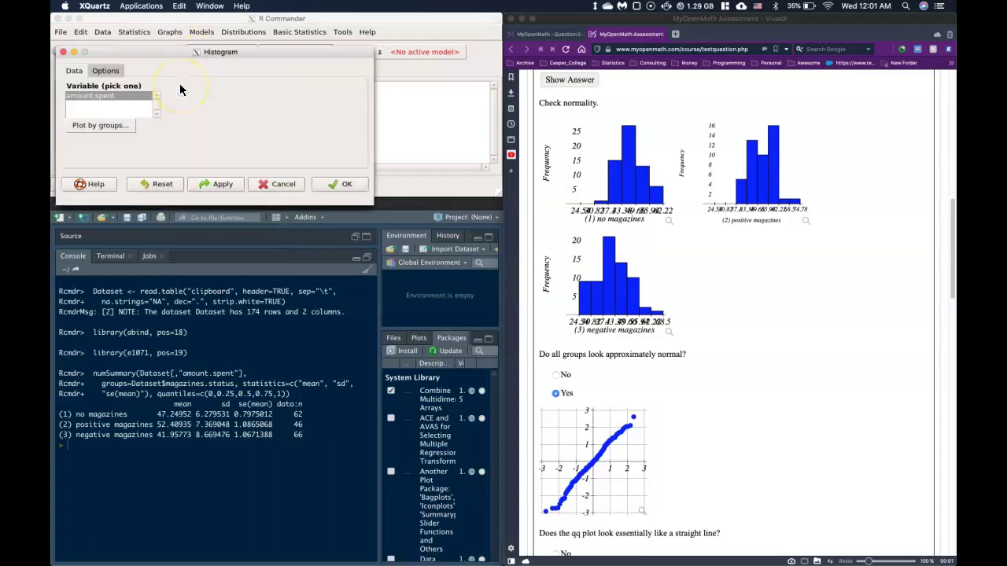
pyautogui.click(91, 128)
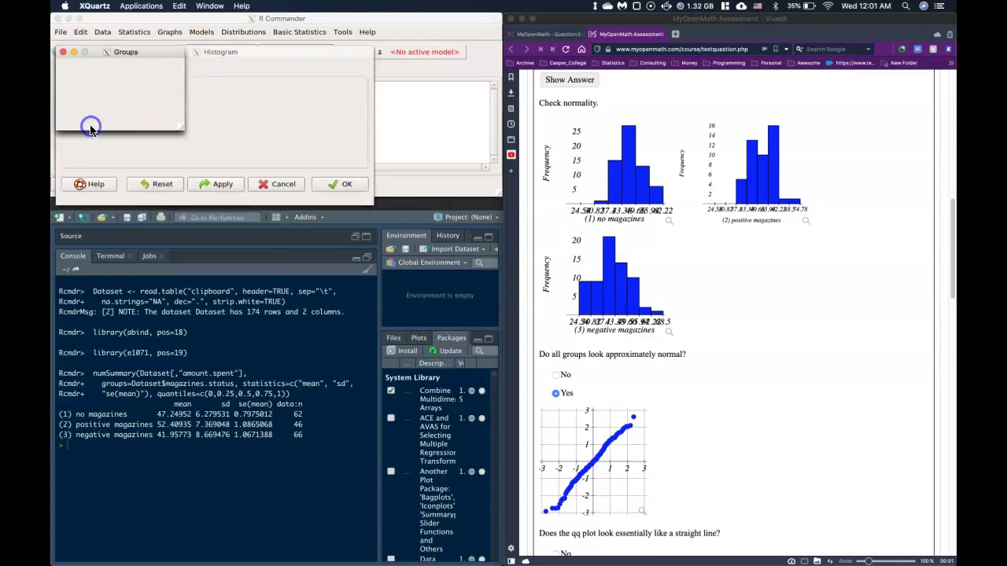
pyautogui.click(144, 122)
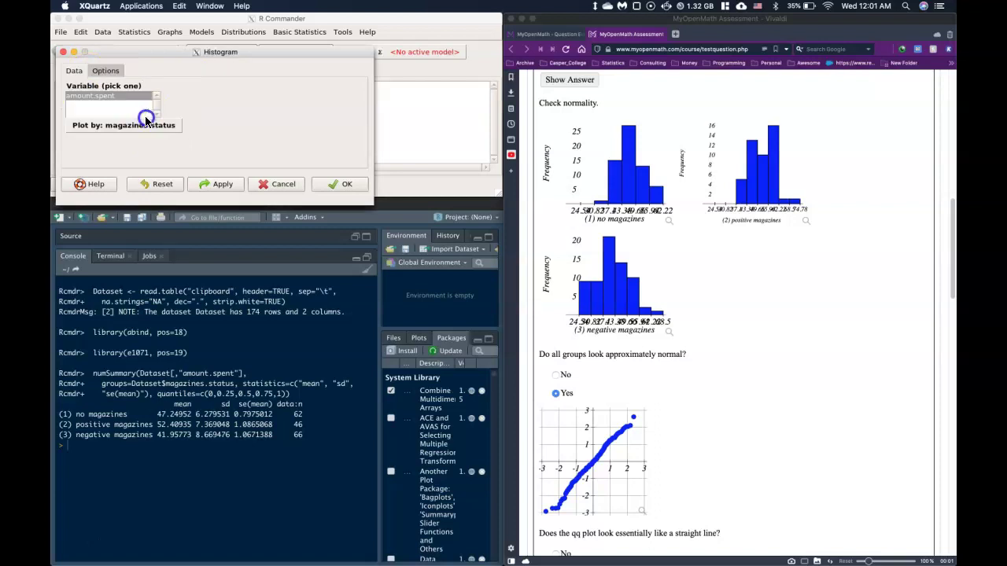
pyautogui.click(106, 71)
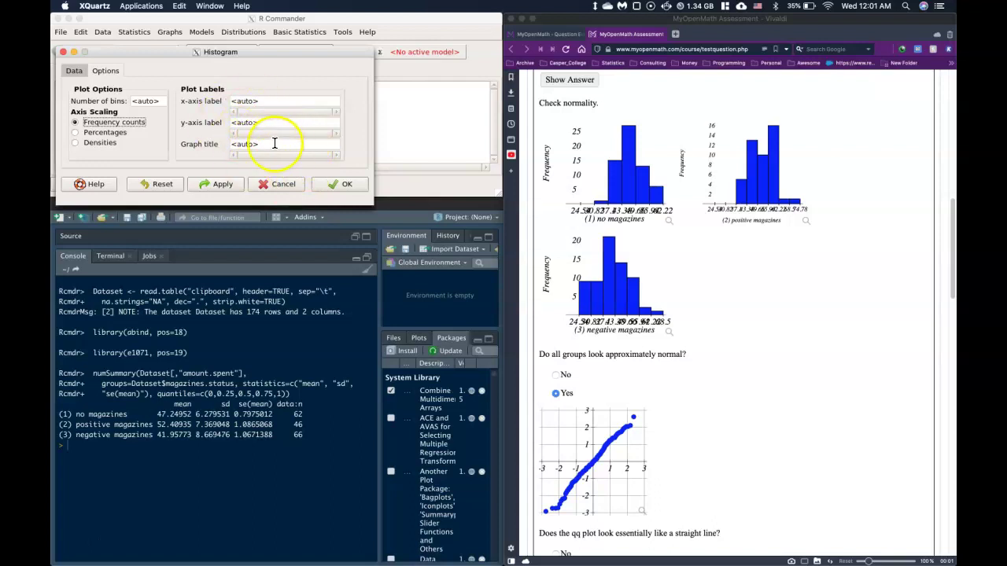
pyautogui.click(339, 184)
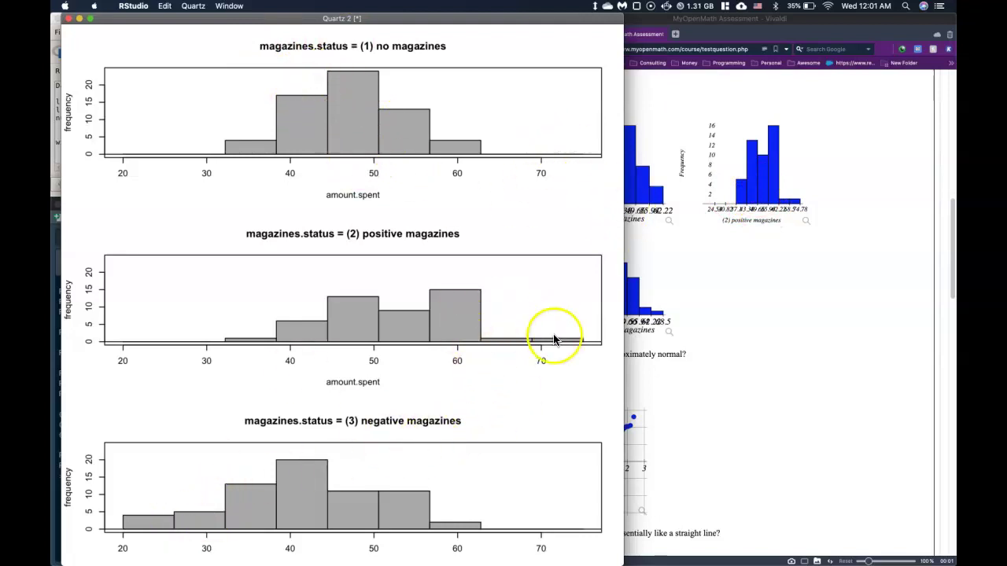
pyautogui.click(70, 19)
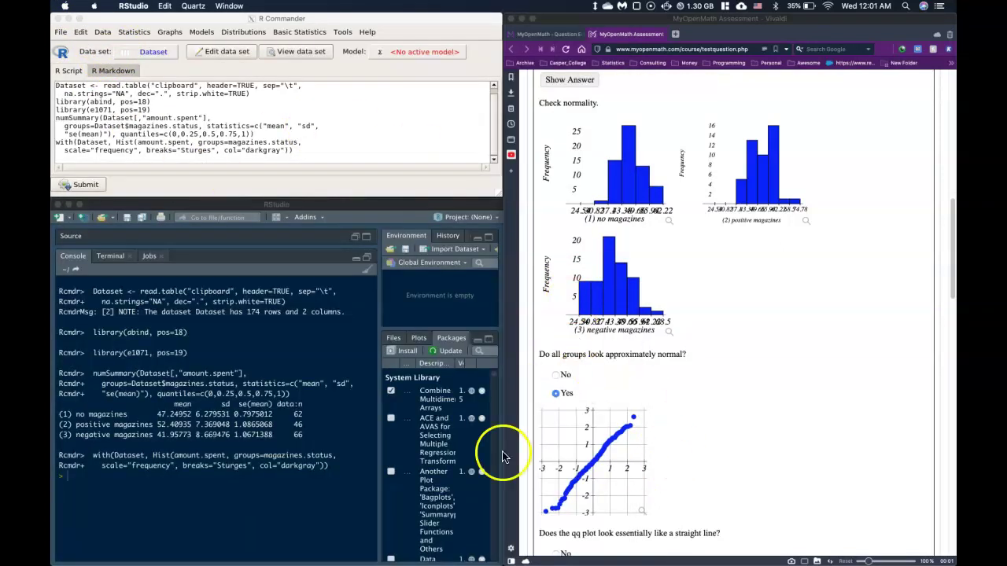
# Step: Generate the basic diagnostic plots for AnovaModel.1 in R Commander and bring their plot window forward
pyautogui.click(346, 123)
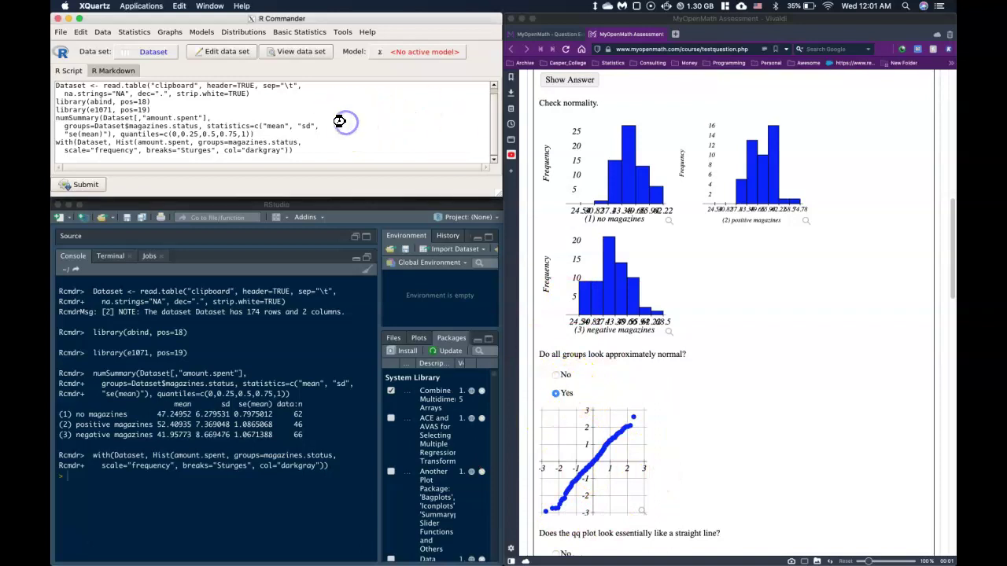
pyautogui.click(171, 32)
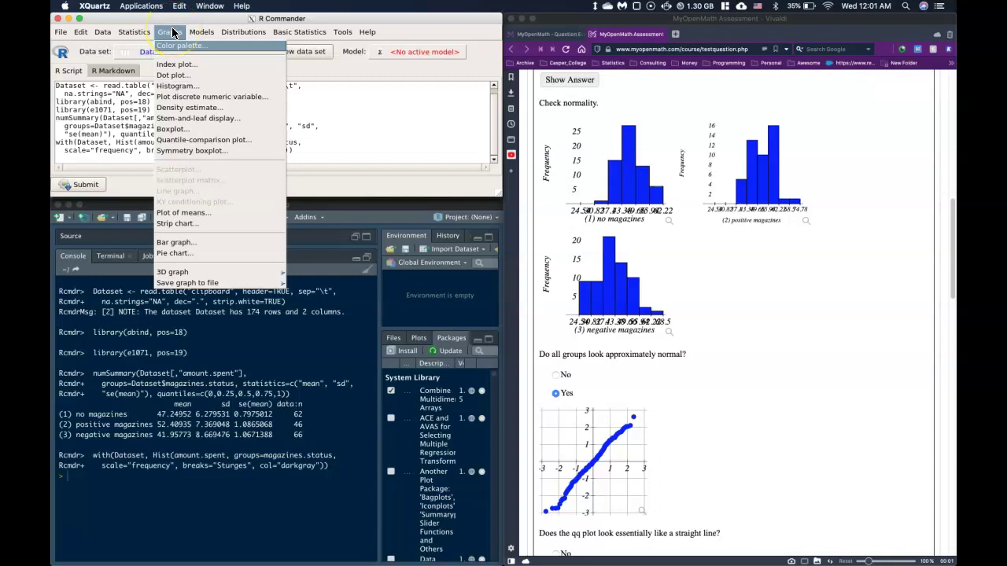
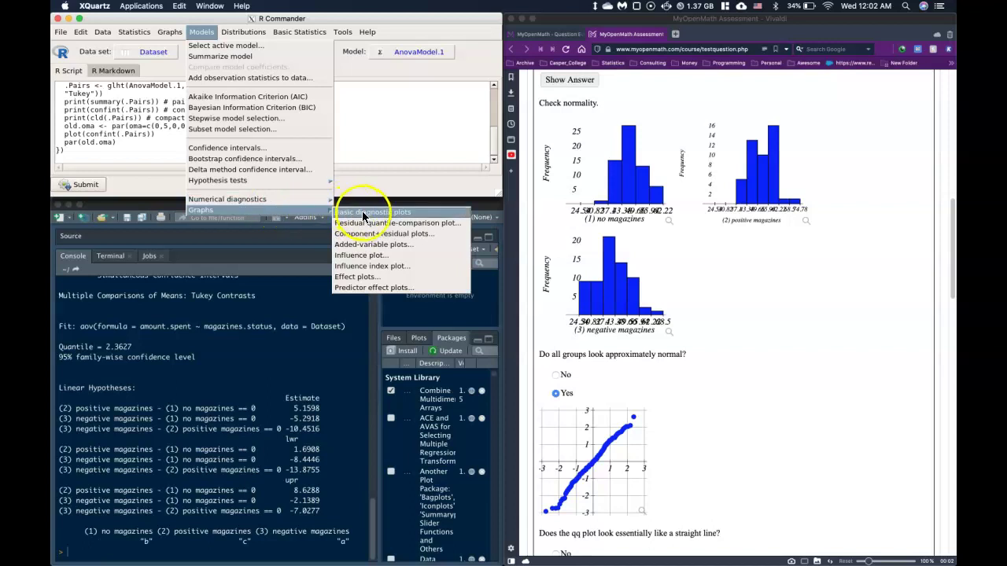
pyautogui.click(382, 213)
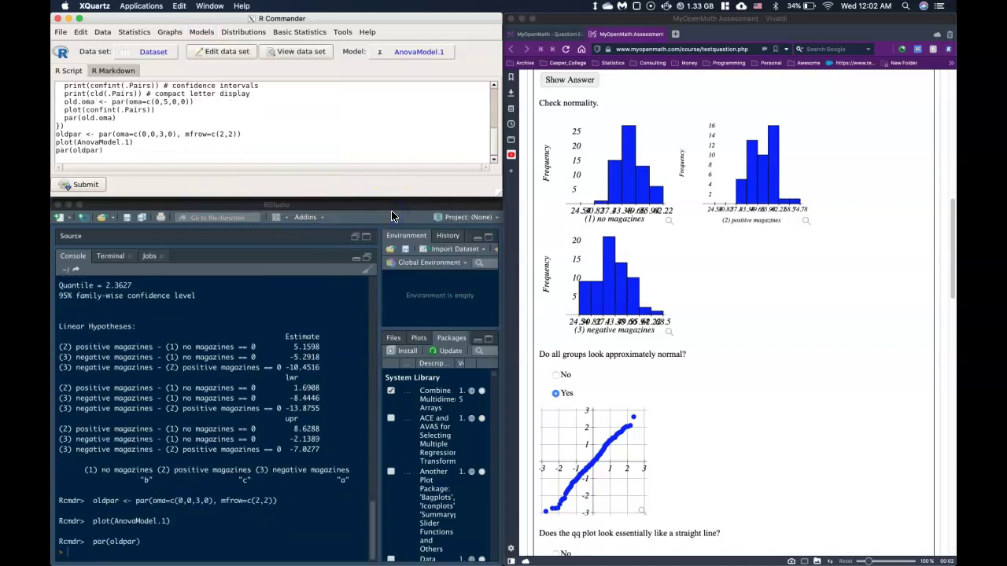
pyautogui.moveTo(709, 558)
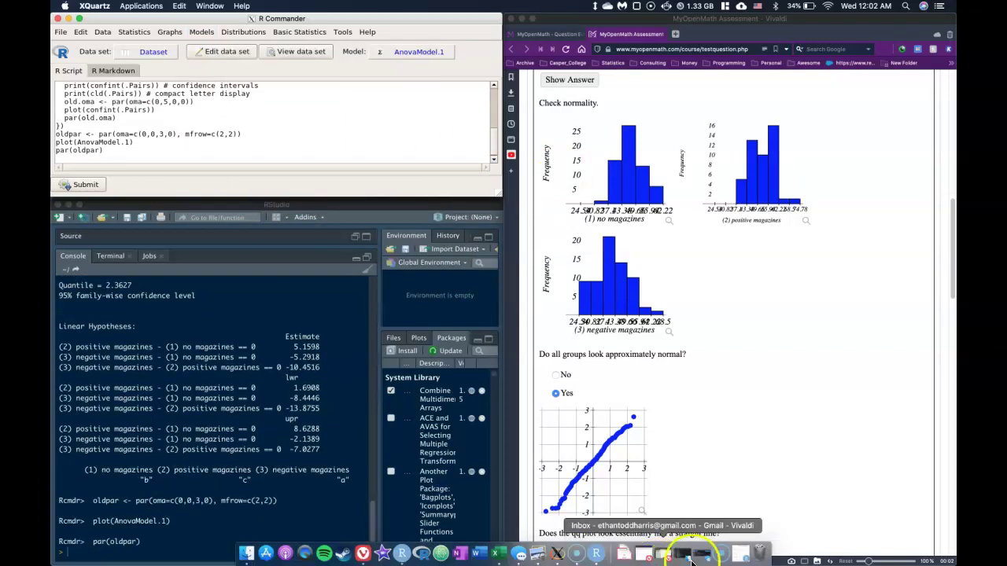
pyautogui.click(740, 556)
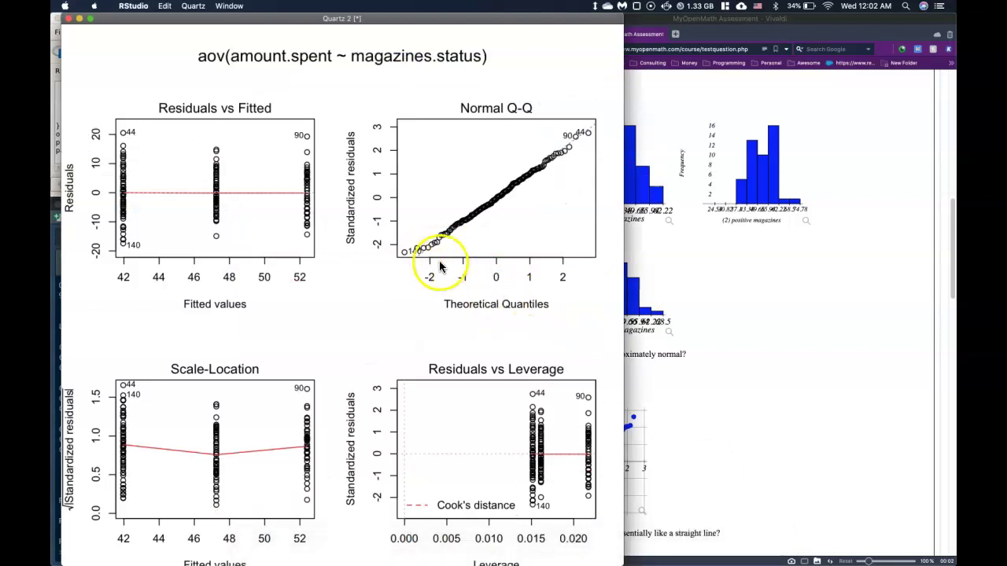
# Step: Compare the Normal Q-Q plot with the qq plot in the question, and close the diagnostic plot window
pyautogui.moveTo(389, 26); pyautogui.dragTo(282, 57)
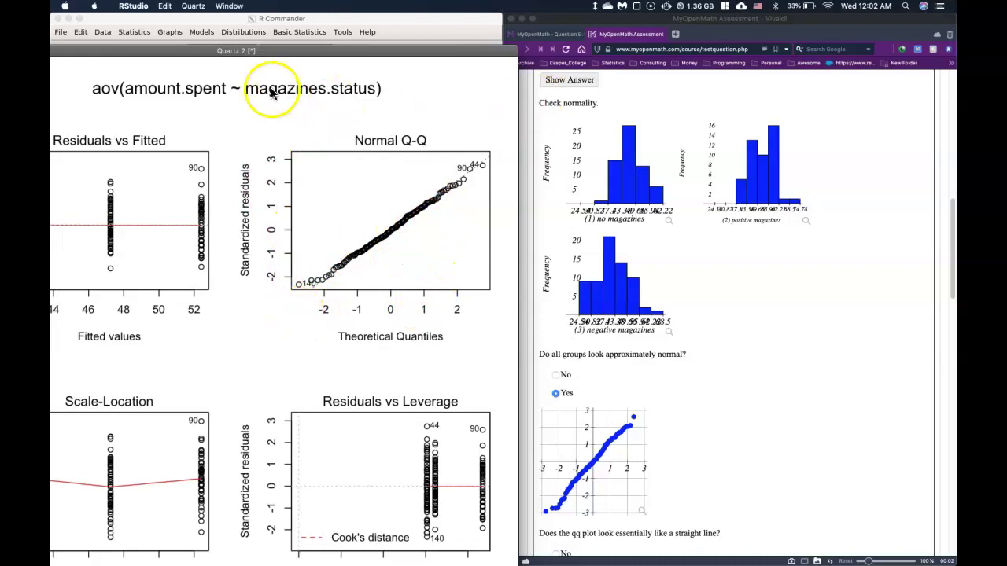
pyautogui.moveTo(177, 50); pyautogui.dragTo(303, 30)
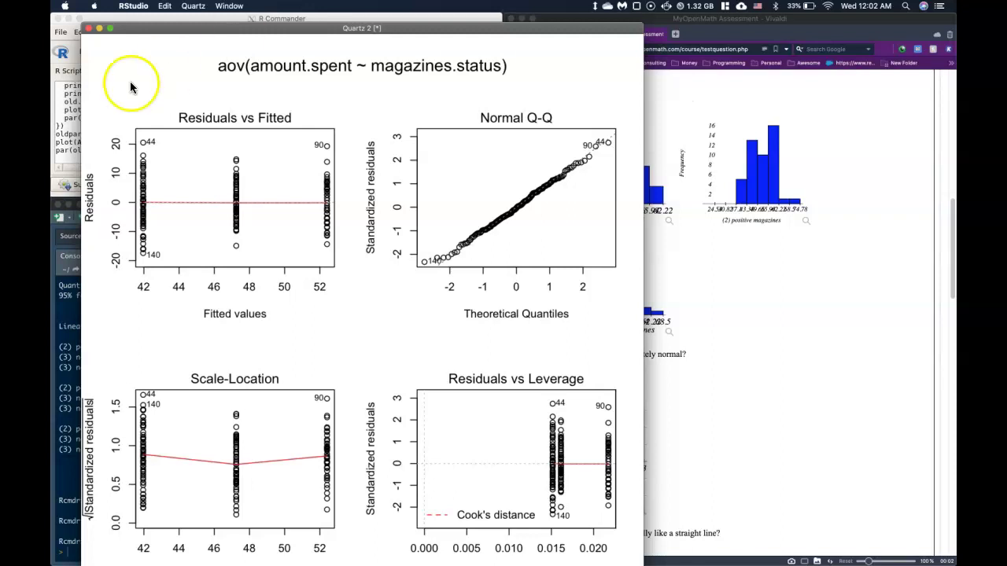
pyautogui.click(88, 29)
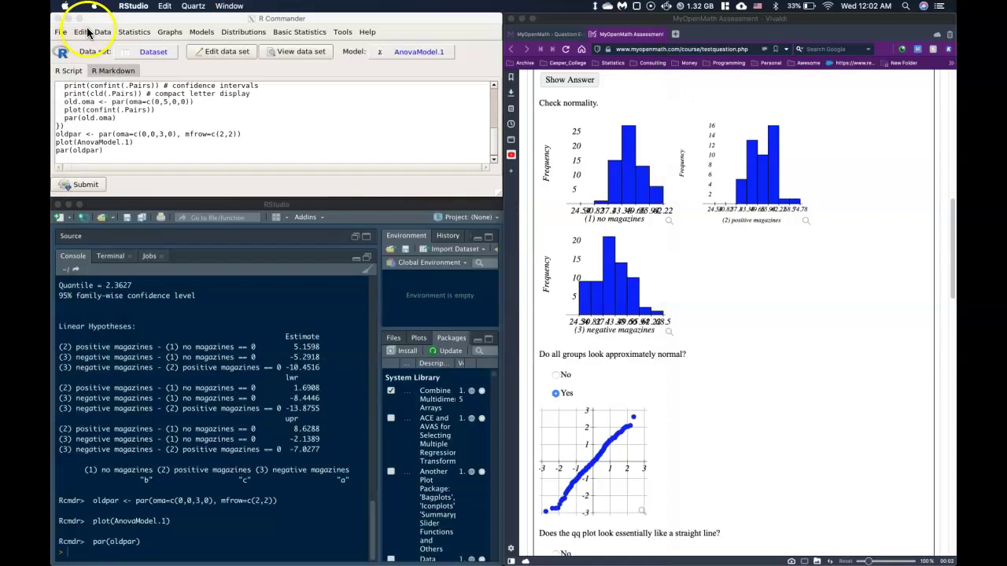
# Step: Back in MyOpenMath, review the normality section, view the (1) no magazines histogram enlarged and close it
pyautogui.scroll(-3, 674, 412)
pyautogui.click(565, 444)
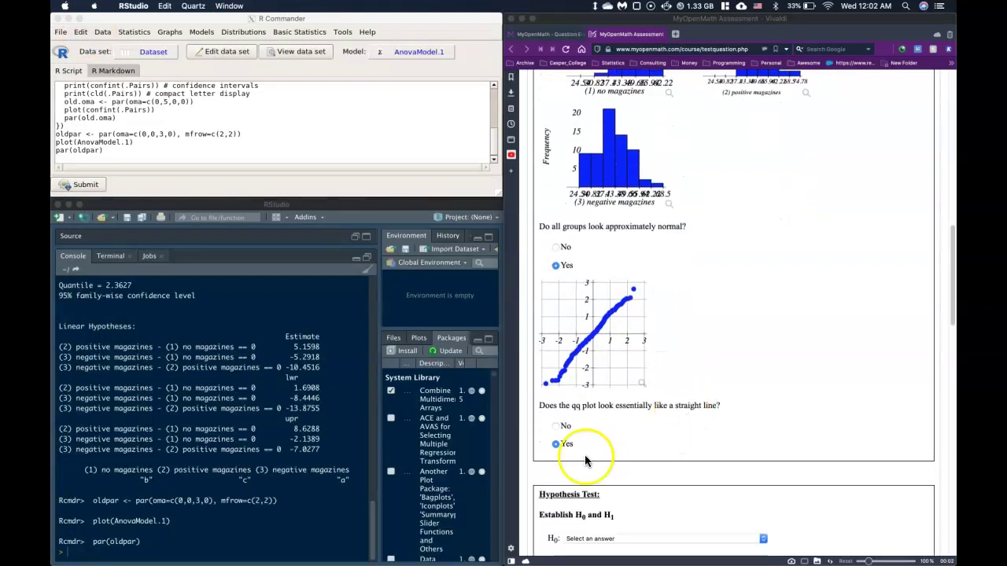
pyautogui.scroll(3, 622, 358)
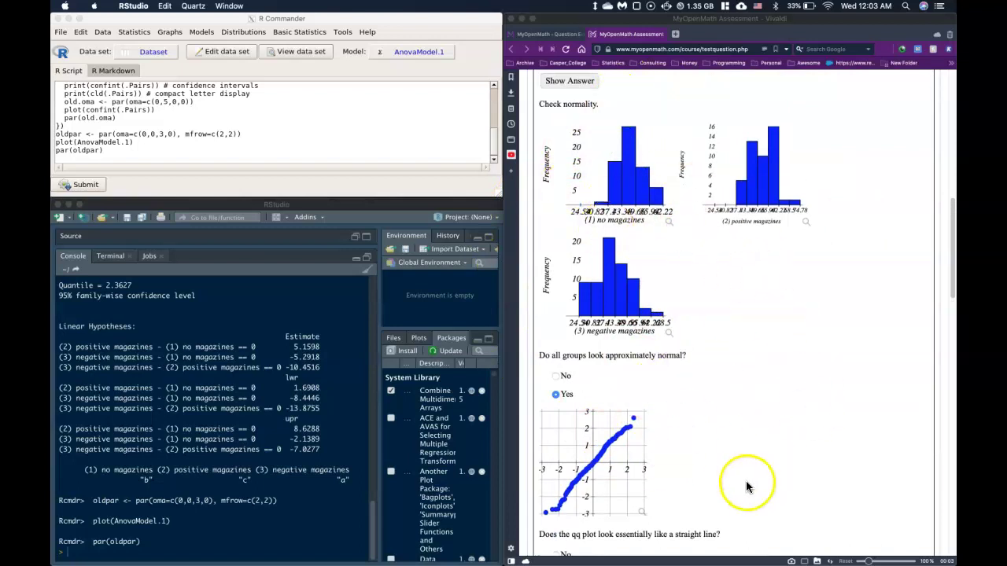
pyautogui.click(669, 223)
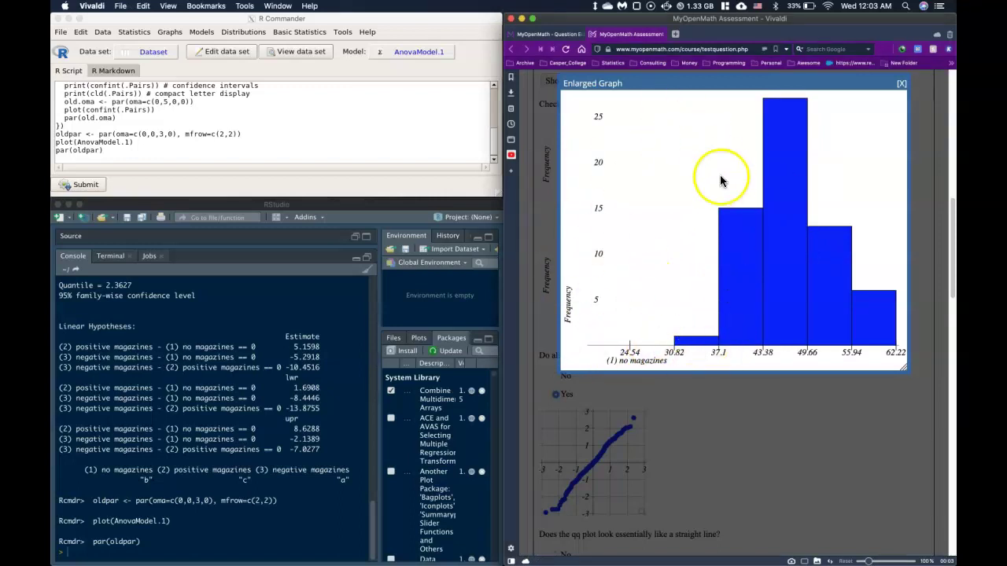
pyautogui.click(903, 85)
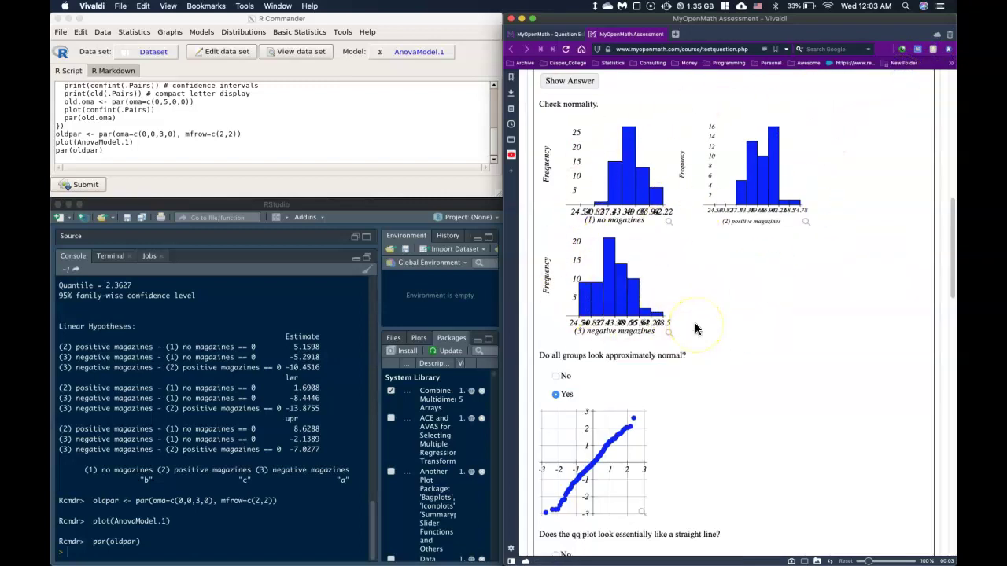
# Step: In the Hypothesis Test section, set H0 to "true mean amount spent at register for each group is the same."
pyautogui.scroll(-4, 695, 323)
pyautogui.scroll(-4, 695, 328)
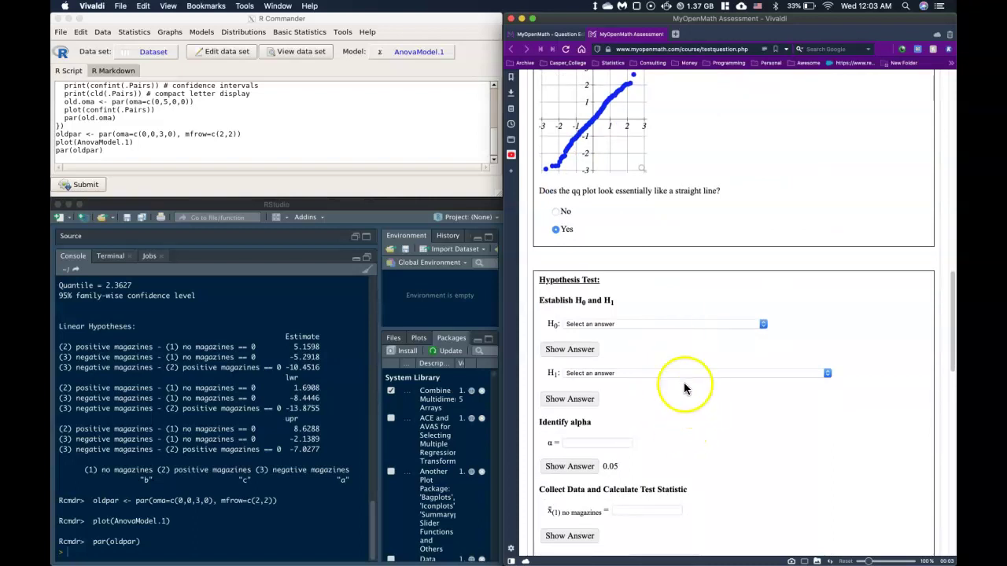
pyautogui.click(600, 327)
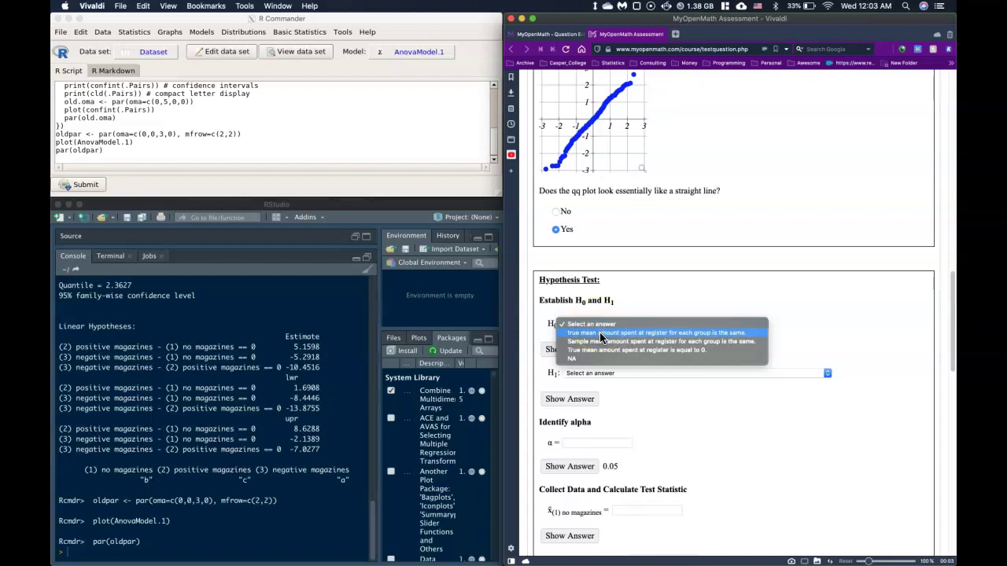
pyautogui.click(601, 334)
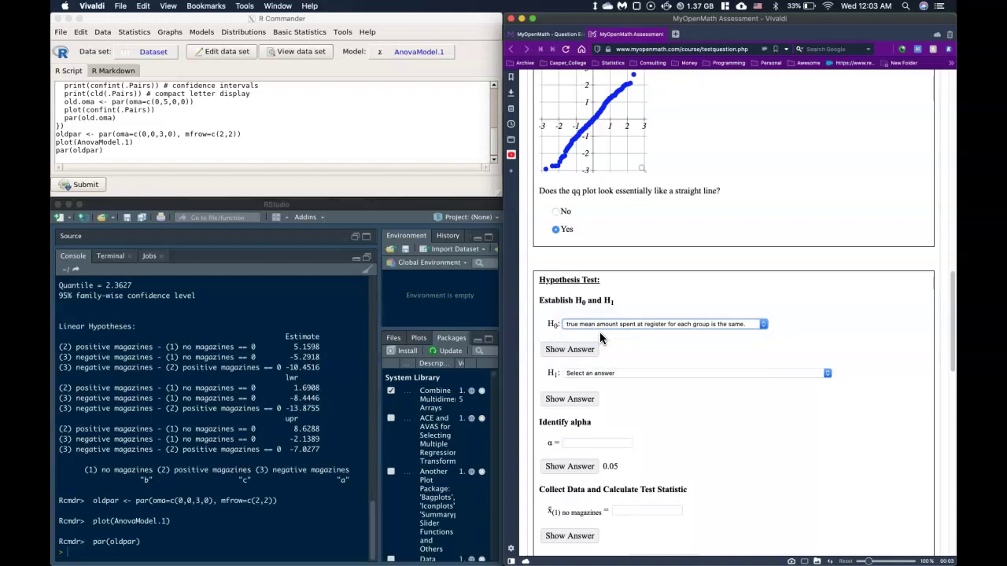
# Step: Set H1 to "At least one group's true mean amount spent at the register is different than the others."
pyautogui.click(603, 375)
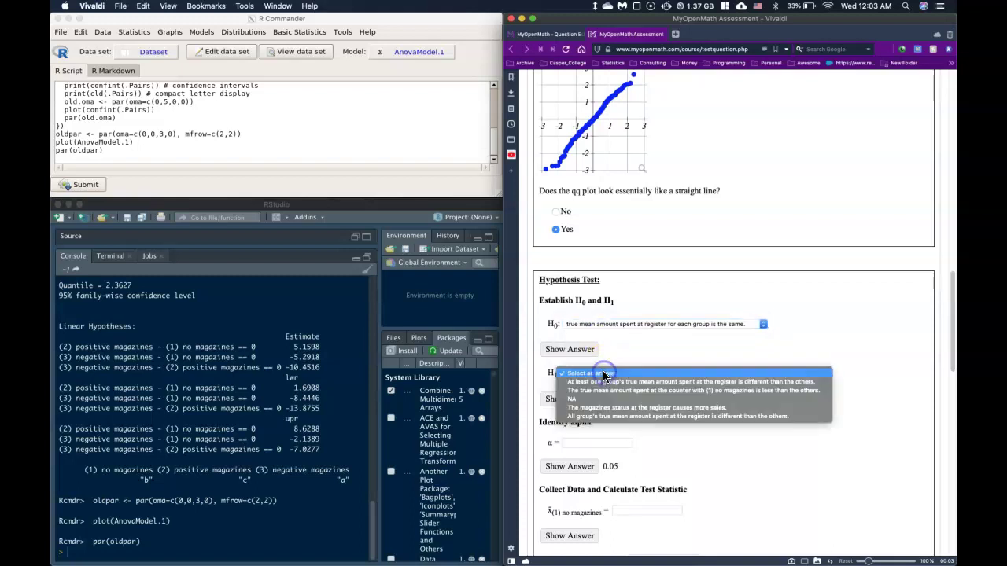
pyautogui.click(606, 383)
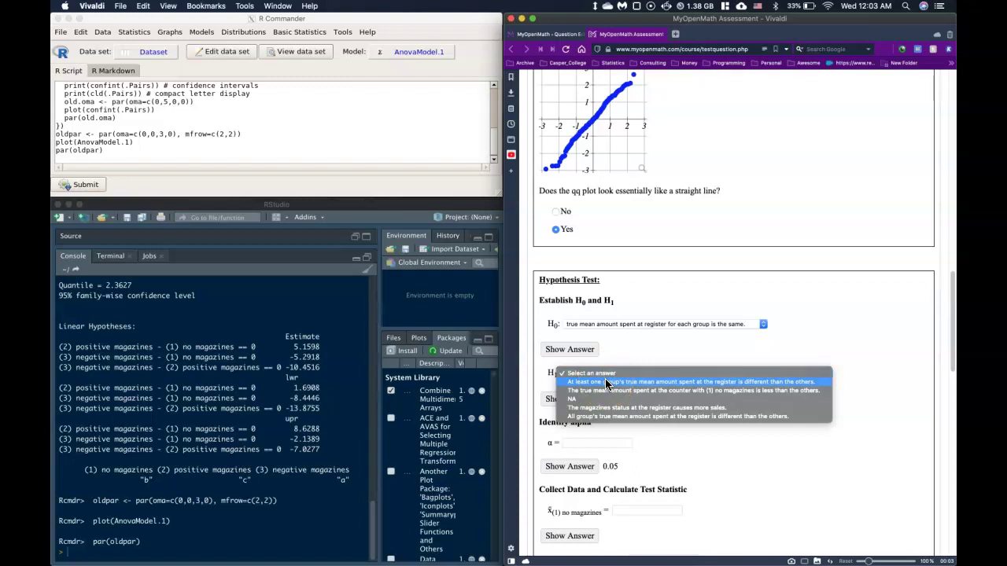
pyautogui.click(603, 417)
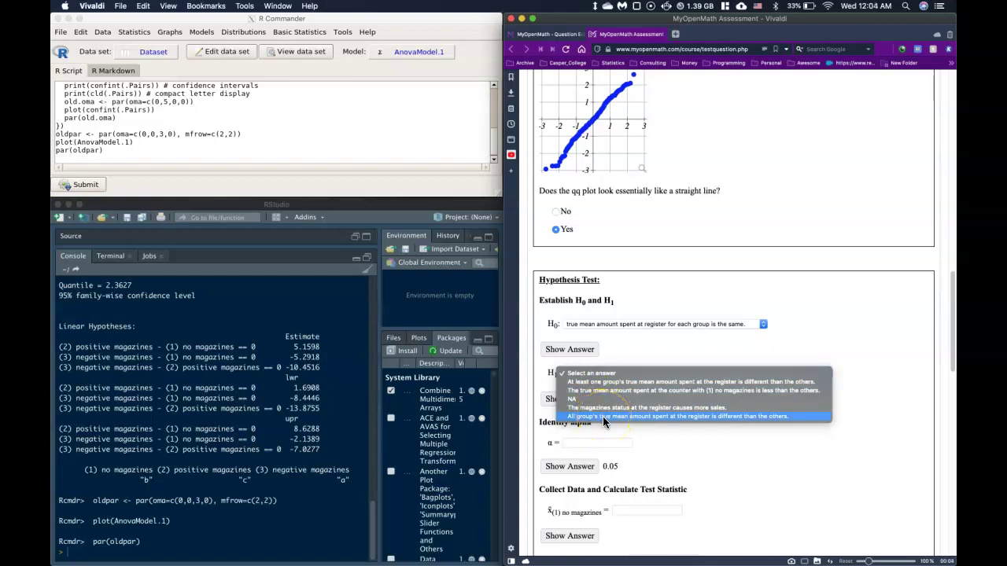
pyautogui.click(595, 381)
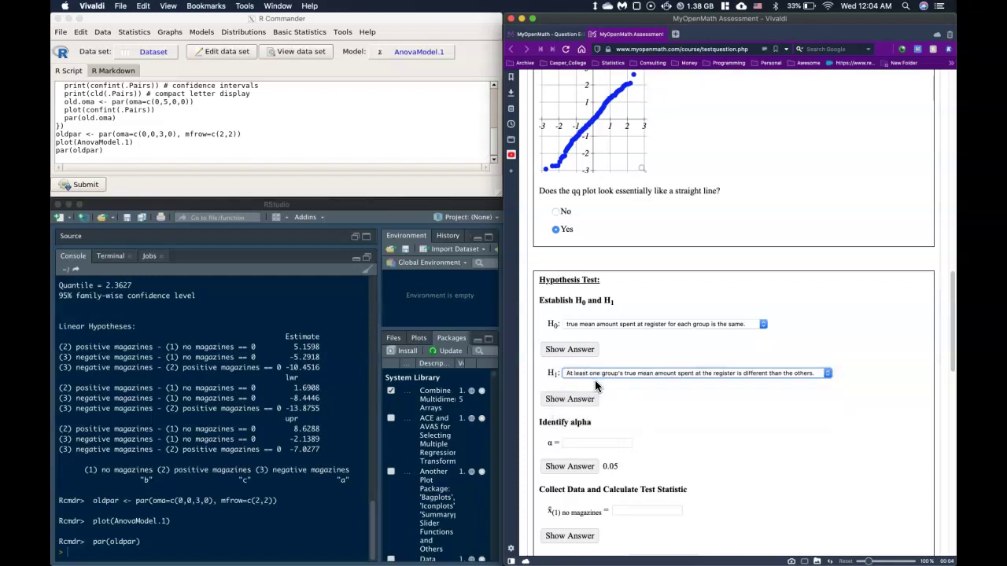
# Step: Reread the problem statement for the significance level and look over the earlier ANOVA commands in the R script
pyautogui.scroll(15, 595, 380)
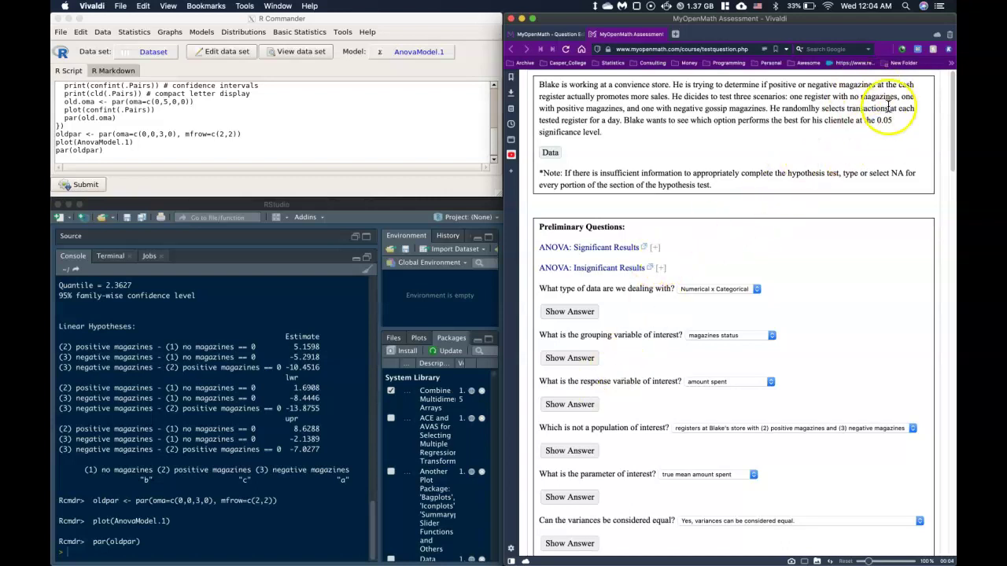
pyautogui.scroll(3, 340, 116)
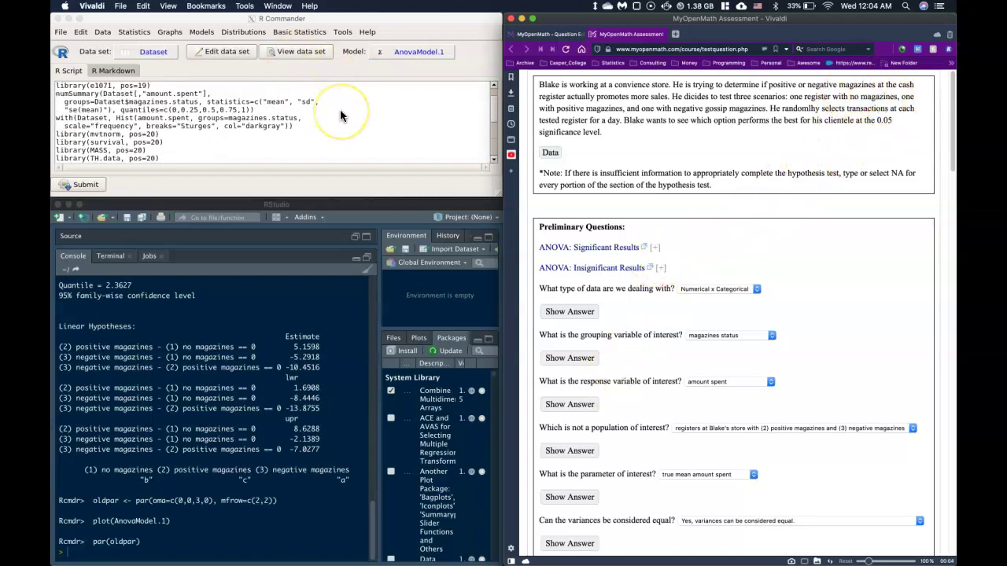
pyautogui.scroll(-3, 340, 115)
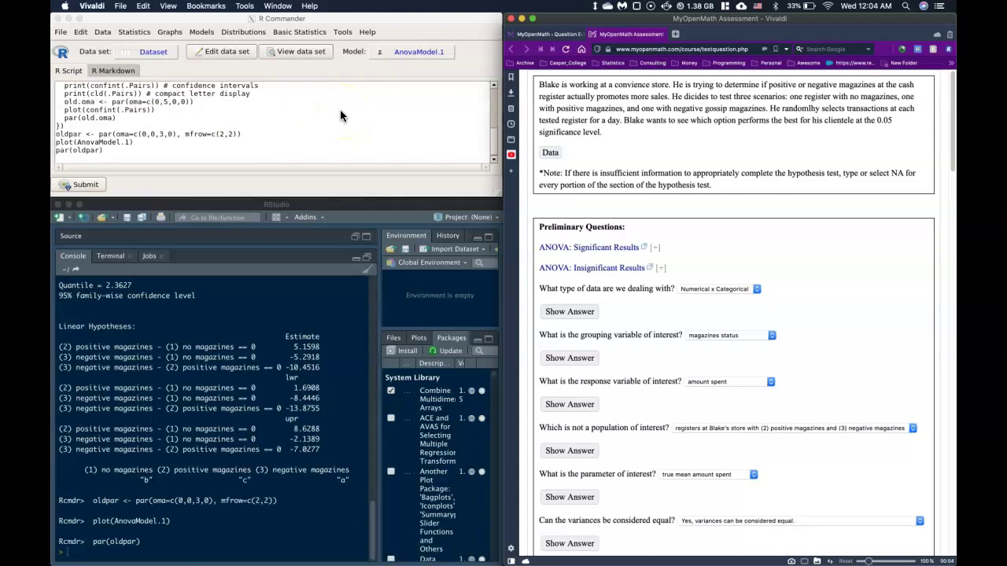
pyautogui.scroll(3, 340, 116)
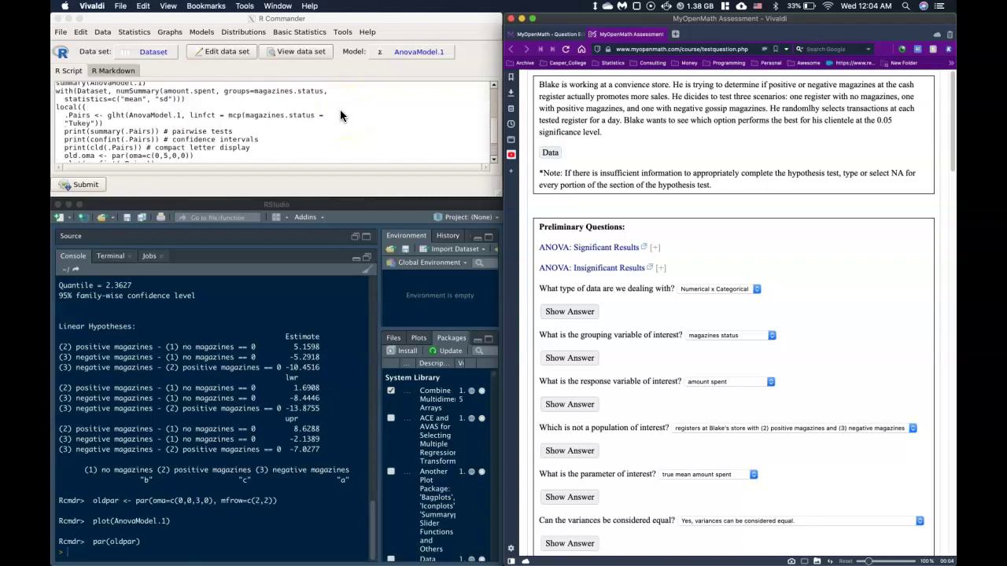
# Step: Review the One-Way Analysis of Variance settings for magazines.status and amount.spent, and cancel without fitting a model
pyautogui.click(129, 31)
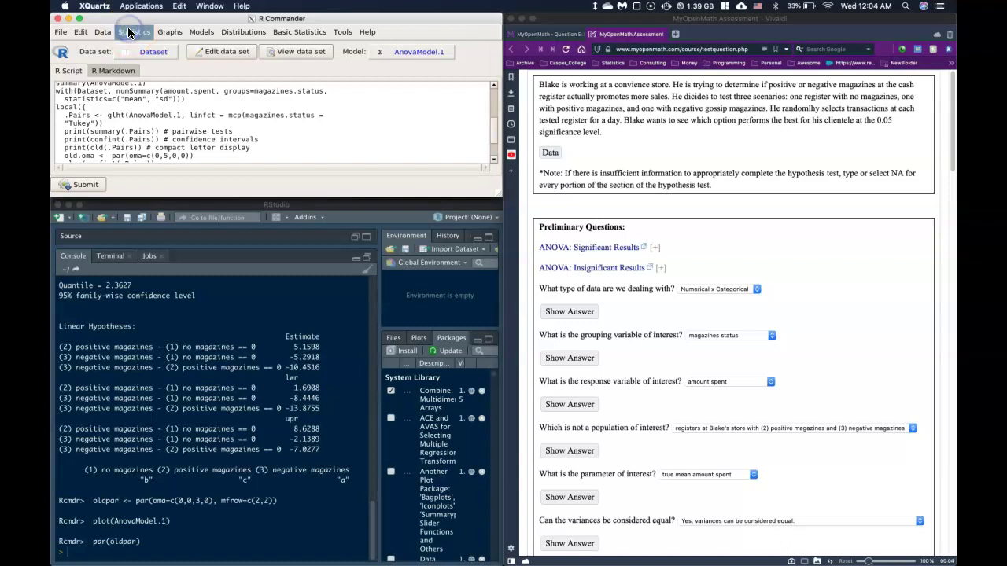
pyautogui.click(128, 32)
pyautogui.moveTo(144, 68)
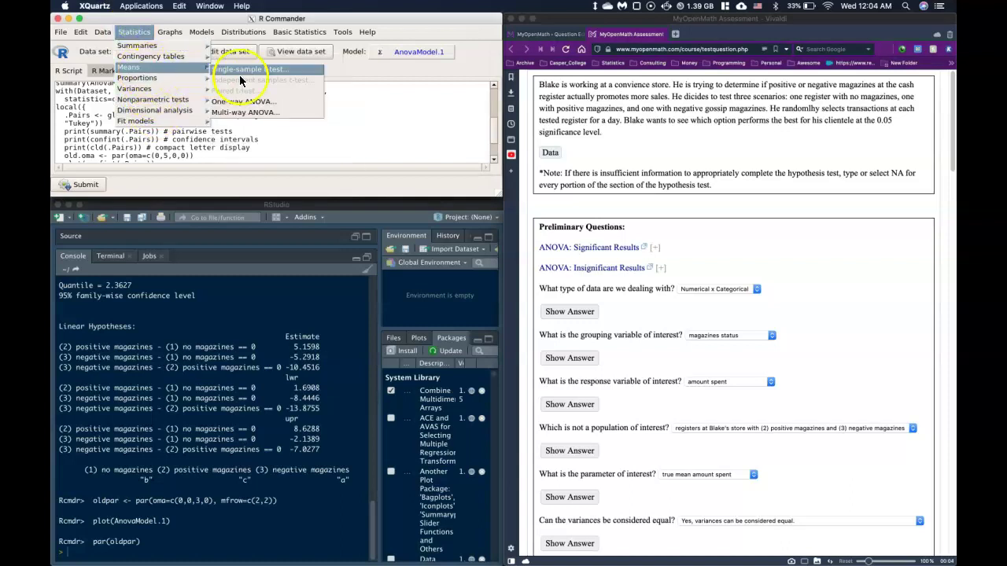
pyautogui.click(251, 101)
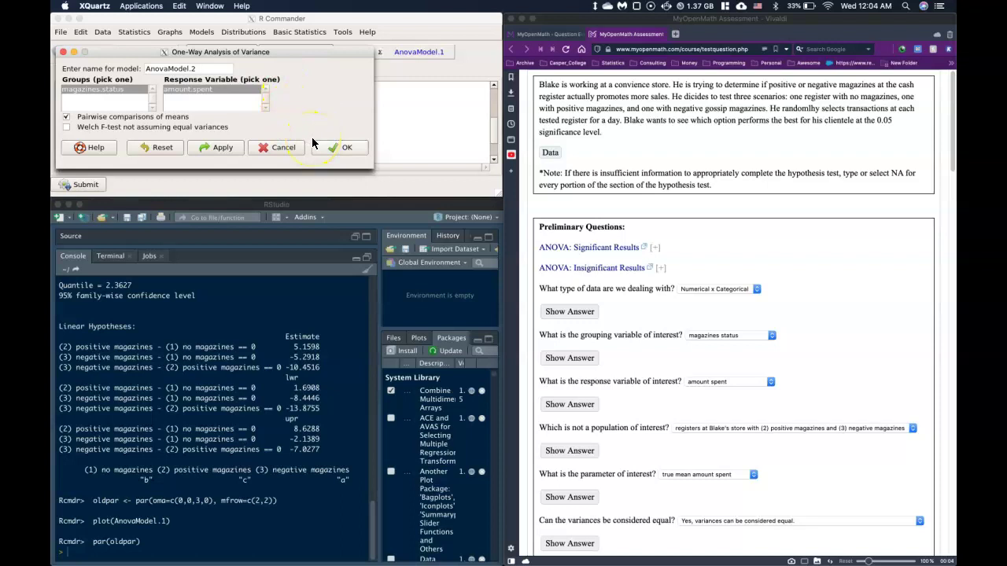
pyautogui.click(283, 148)
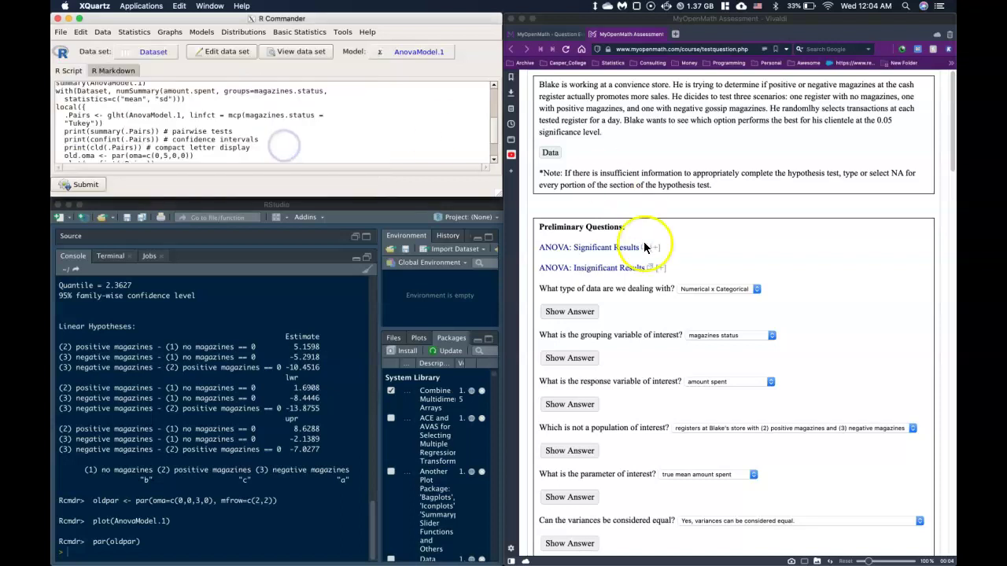
# Step: In the Identify alpha part of the Hypothesis Test section, set α to 0.05
pyautogui.scroll(-5, 607, 340)
pyautogui.scroll(-20, 605, 337)
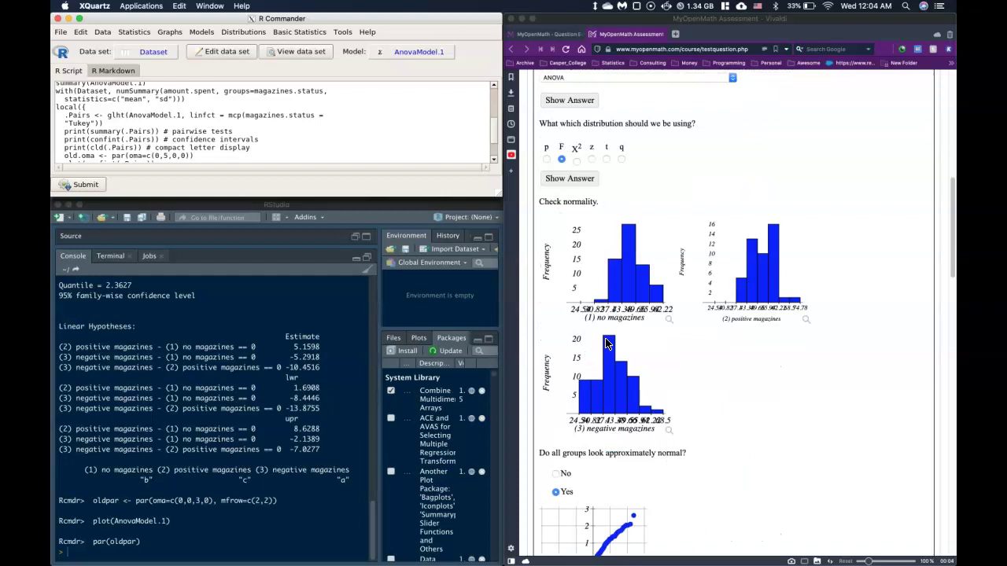
pyautogui.scroll(-2, 607, 341)
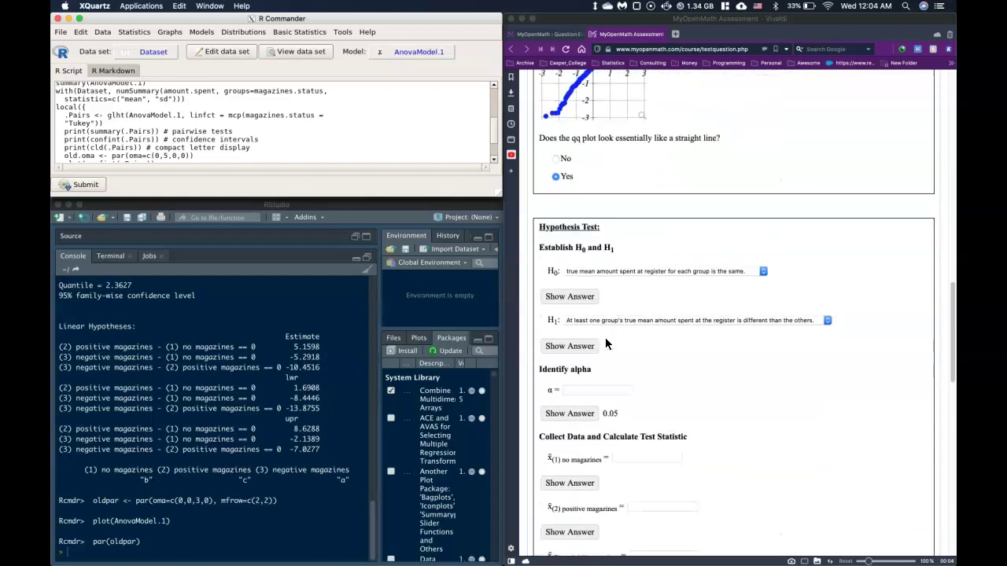
pyautogui.click(582, 391)
pyautogui.click(582, 391)
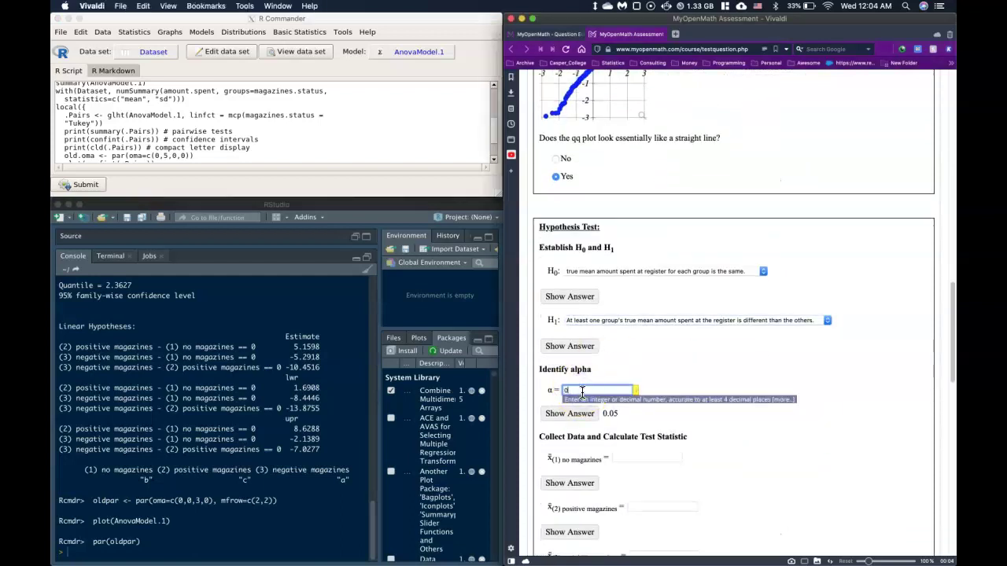
pyautogui.write('0.05')
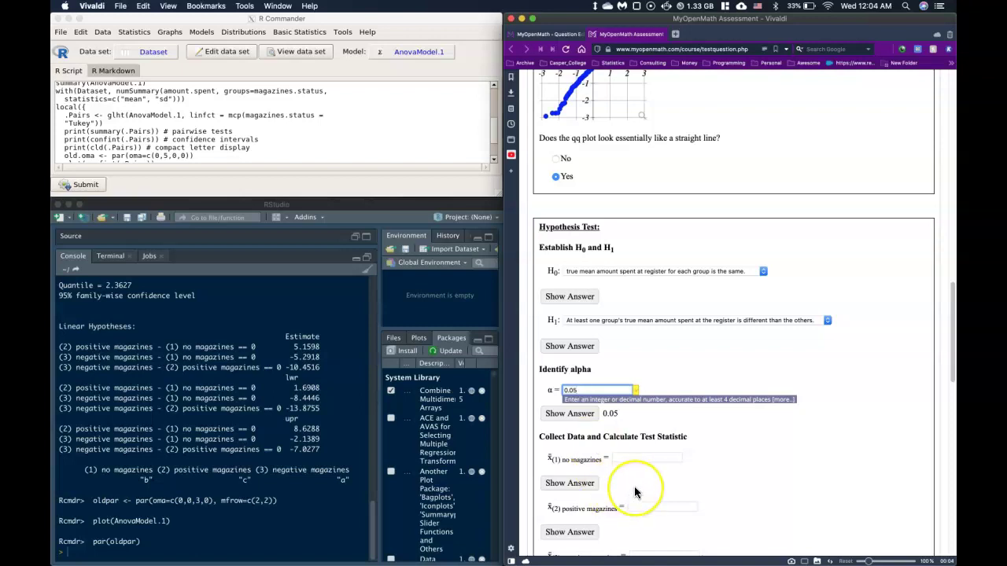
# Step: Copy the (1) no magazines mean, 47.24952, from the console's numerical summary into the matching x̄ answer
pyautogui.scroll(-3, 634, 488)
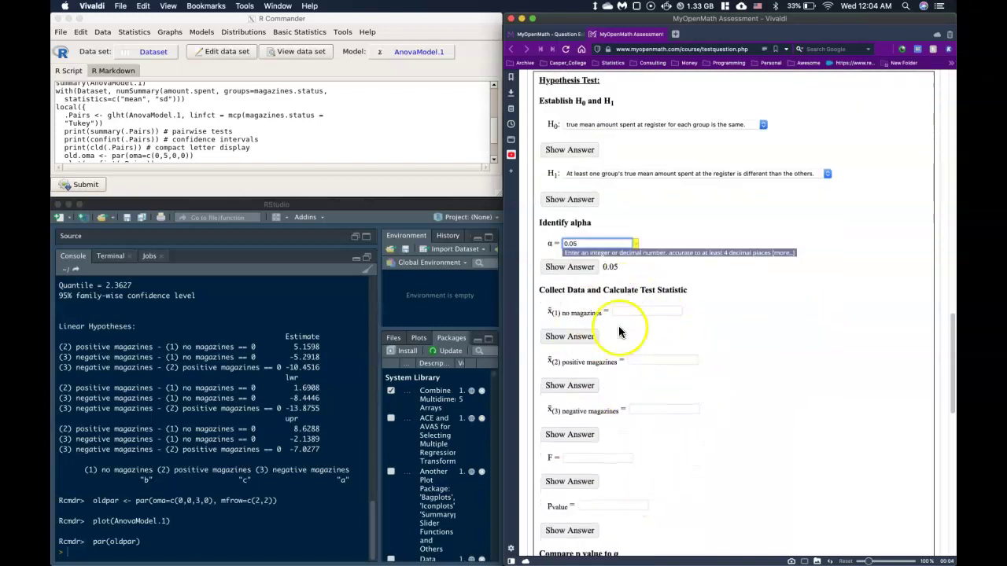
pyautogui.scroll(10, 126, 370)
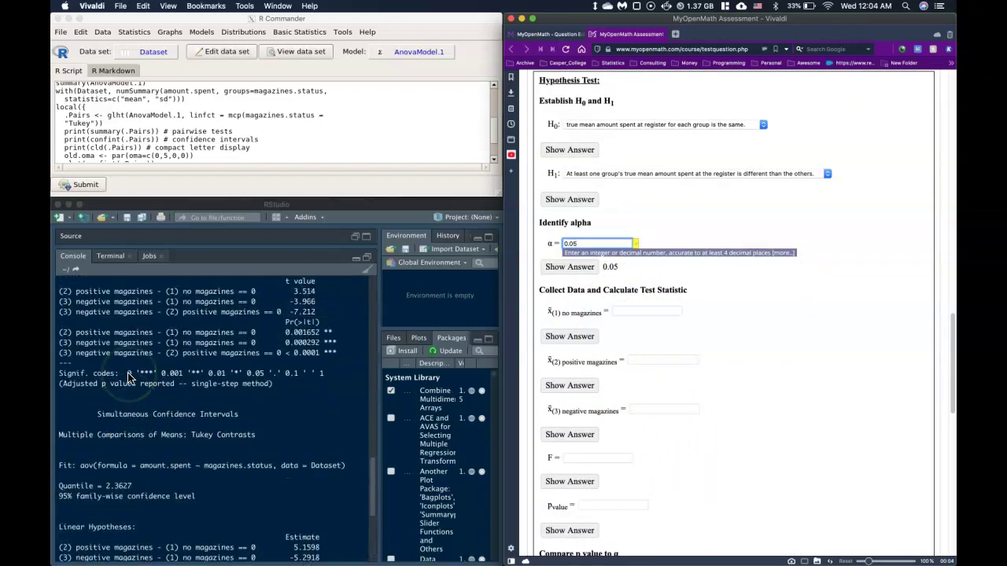
pyautogui.scroll(10, 130, 379)
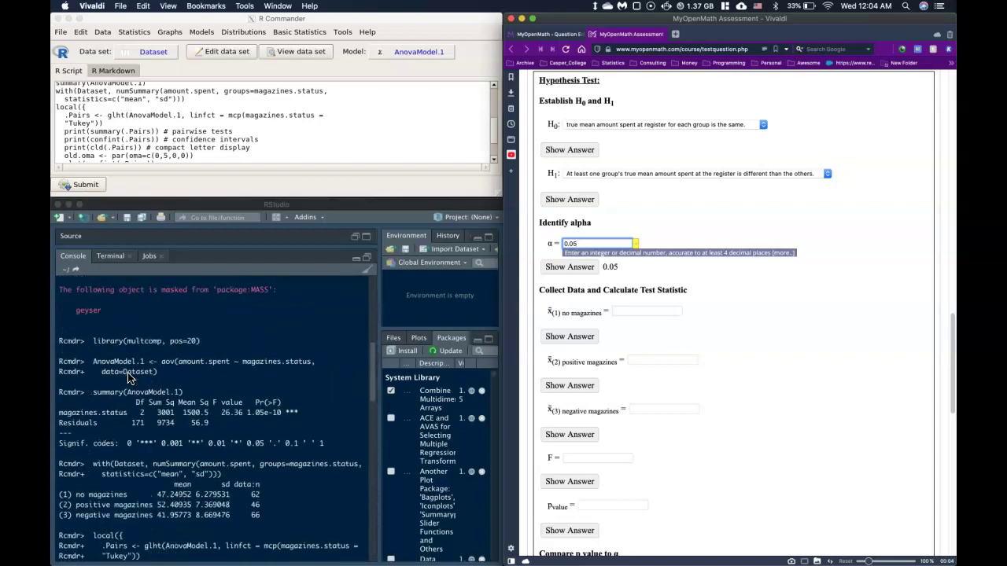
pyautogui.scroll(3, 130, 379)
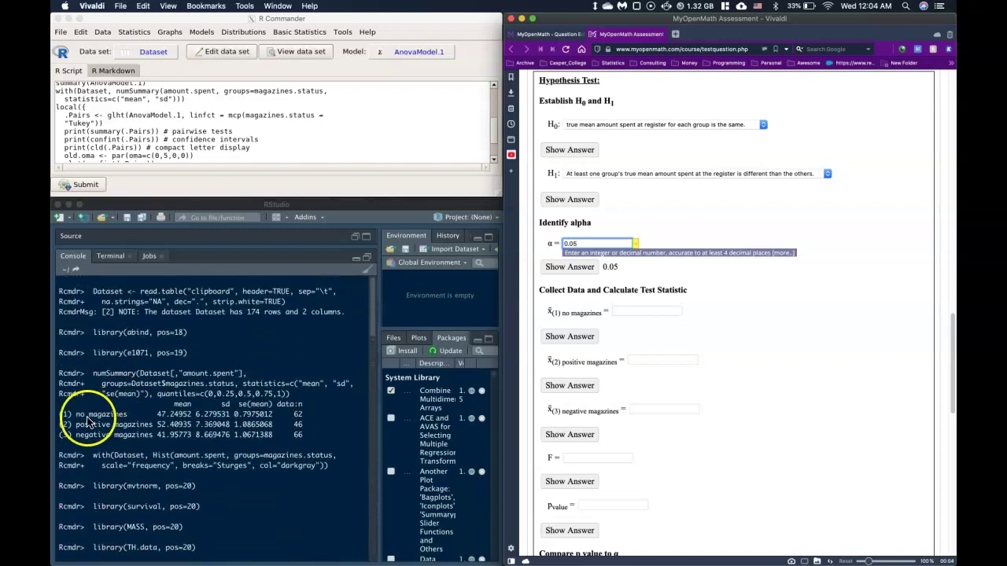
pyautogui.click(162, 415)
pyautogui.moveTo(163, 416); pyautogui.dragTo(193, 416)
pyautogui.press('super+c')
pyautogui.click(639, 313)
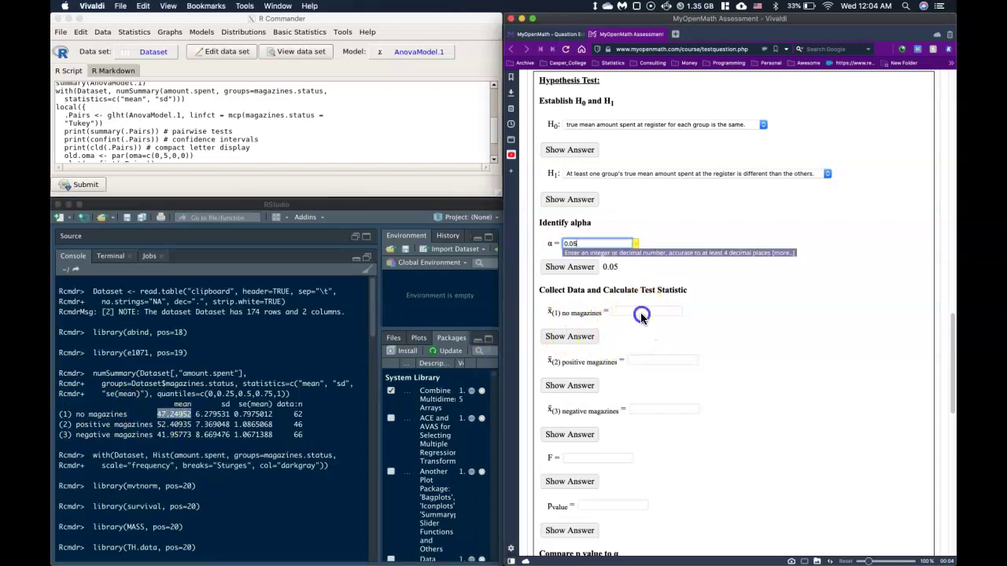
pyautogui.click(635, 312)
pyautogui.press('super+v')
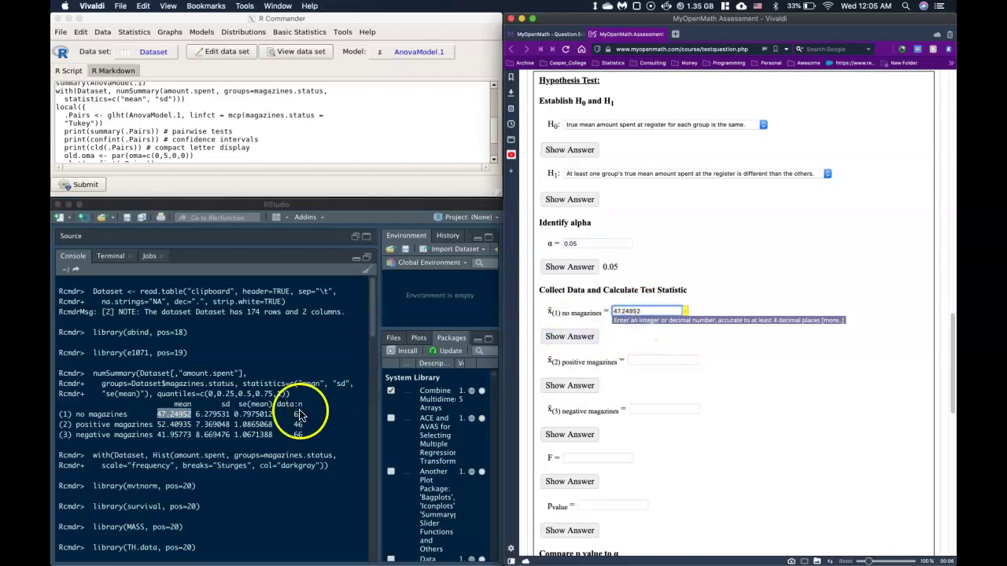
# Step: Copy the (2) positive magazines mean, 52.40935, from the console summary into its x̄ answer
pyautogui.moveTo(157, 424); pyautogui.dragTo(194, 425)
pyautogui.press('super+c')
pyautogui.click(644, 359)
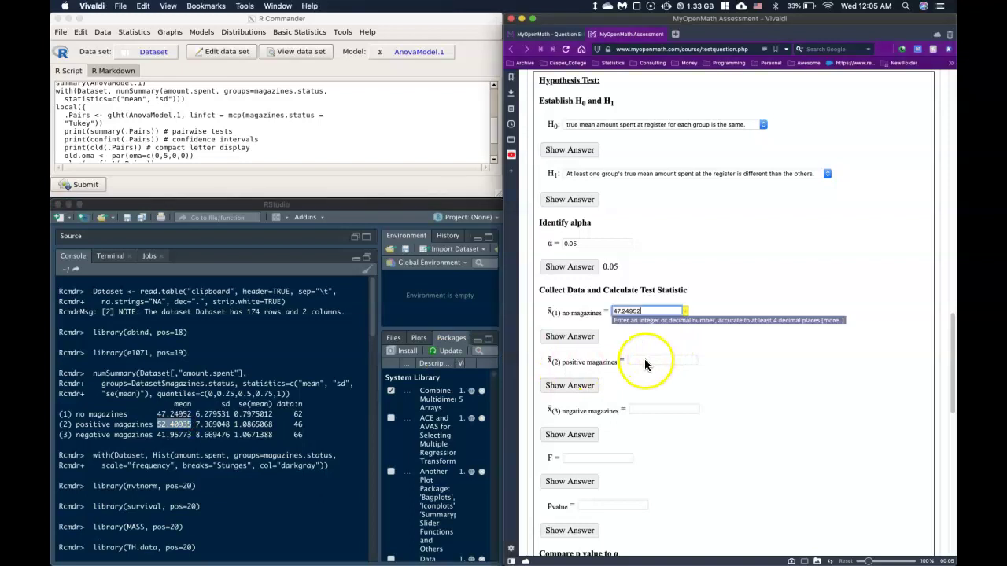
pyautogui.press('super+v')
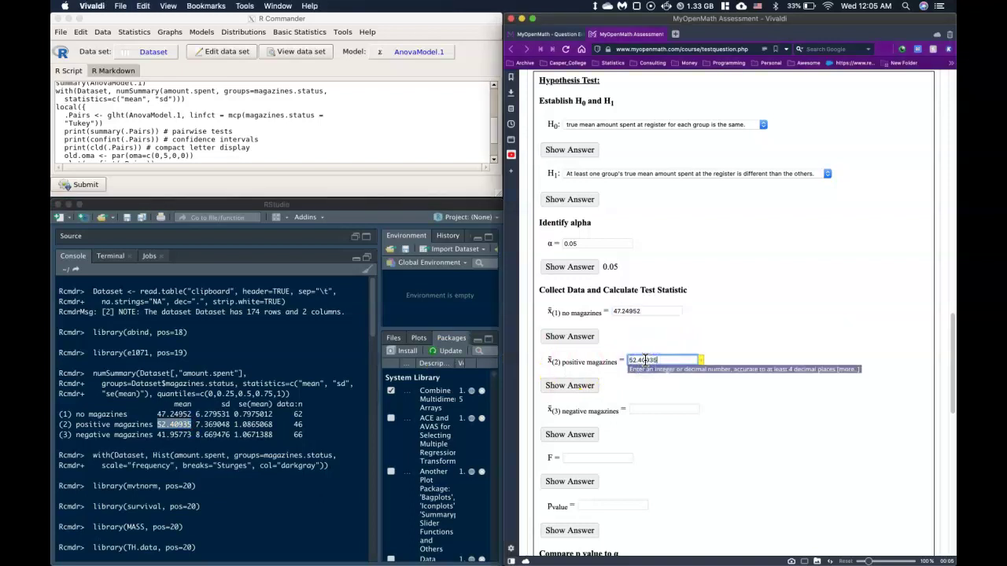
# Step: Copy the (3) negative magazines mean, 41.95773, from the console summary into its x̄ answer
pyautogui.click(155, 435)
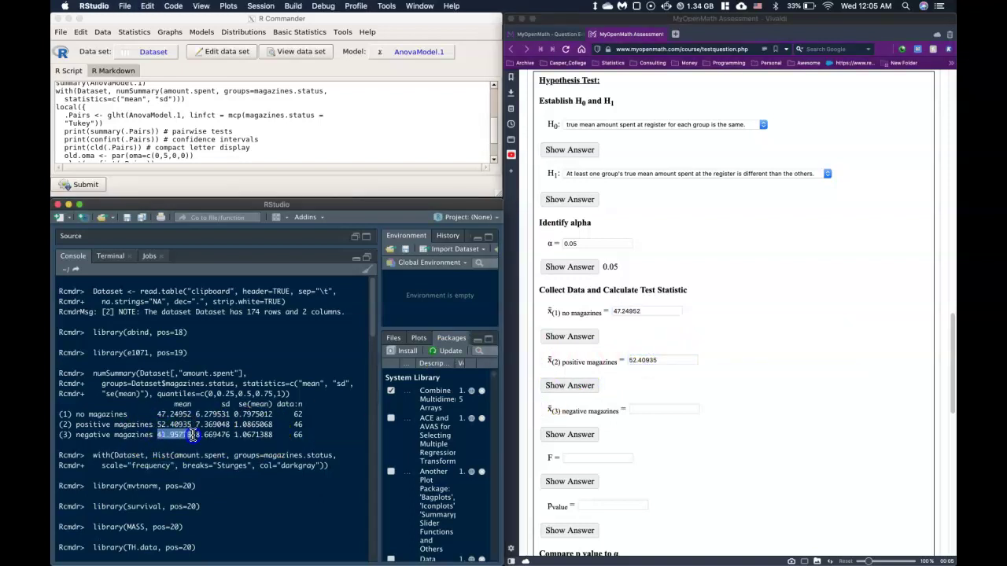
pyautogui.moveTo(193, 435); pyautogui.dragTo(192, 435)
pyautogui.click(643, 408)
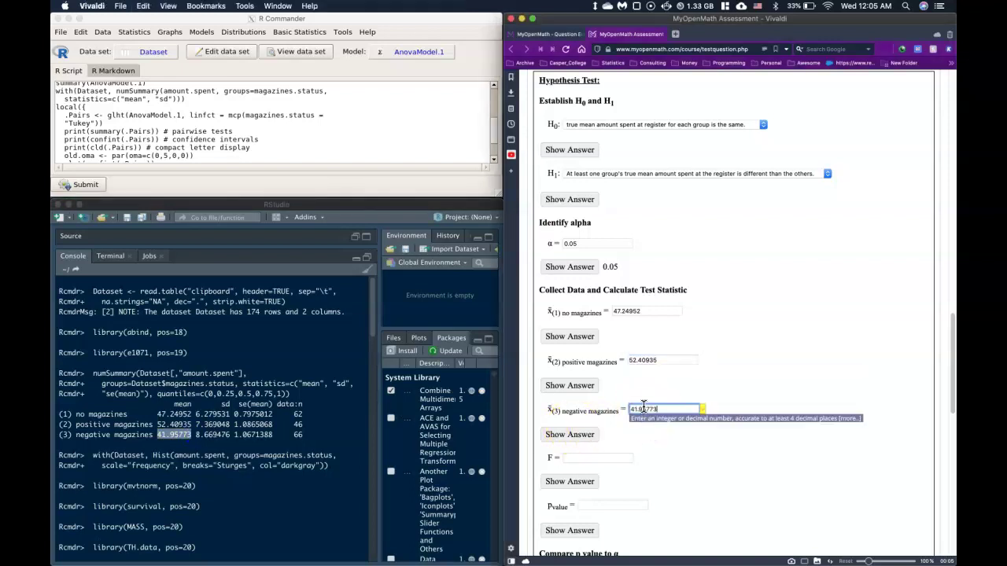
pyautogui.doubleClick(691, 408)
# Step: Run options(digits=12) in the RStudio console to increase the number of digits in the output
pyautogui.scroll(-5, 328, 449)
pyautogui.scroll(-4, 329, 450)
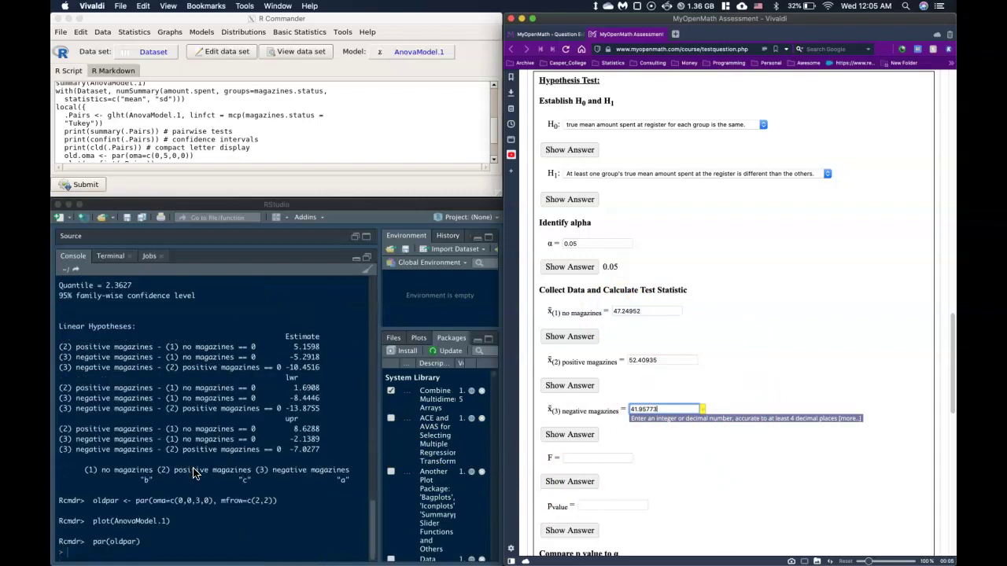
pyautogui.click(124, 556)
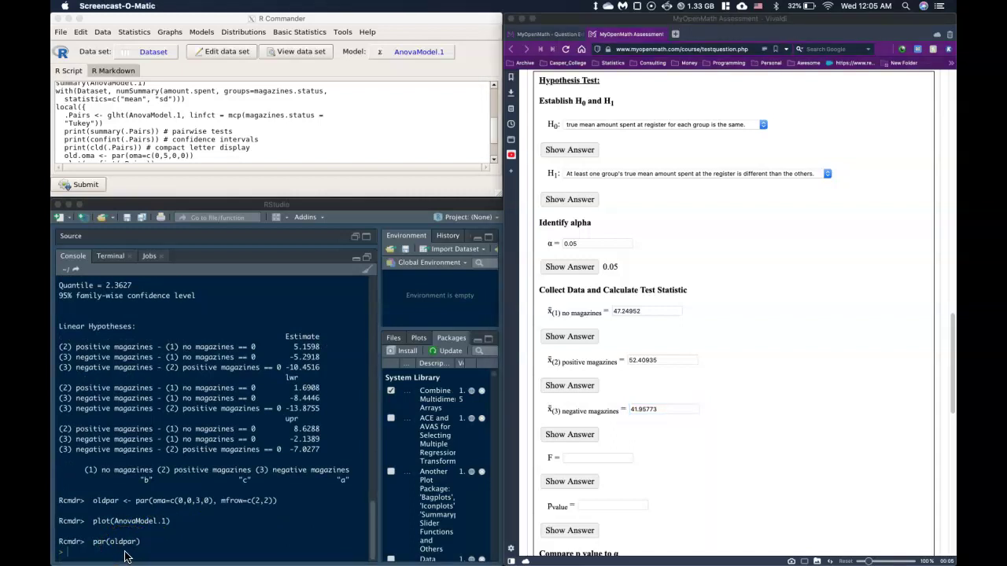
pyautogui.click(173, 546)
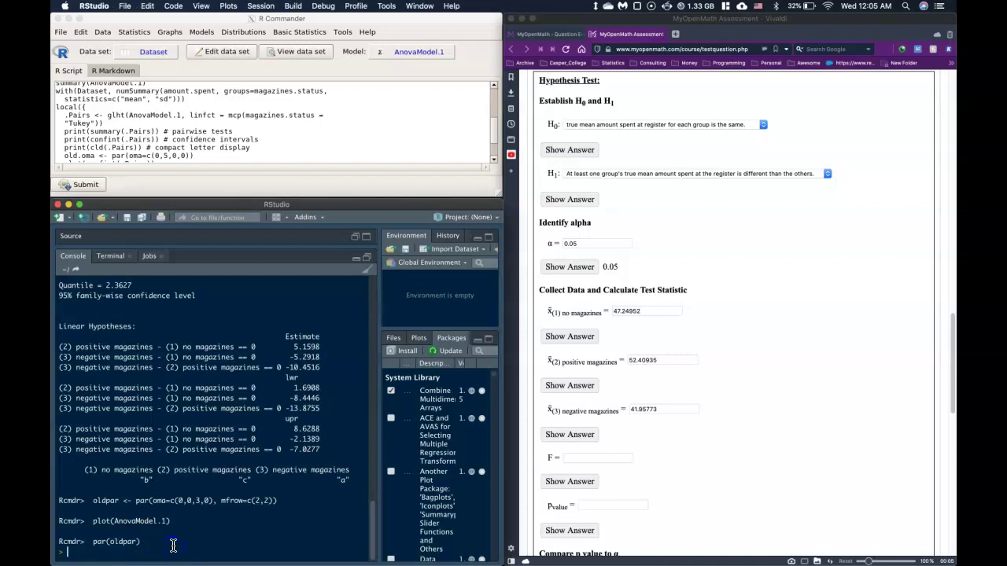
pyautogui.write('options(')
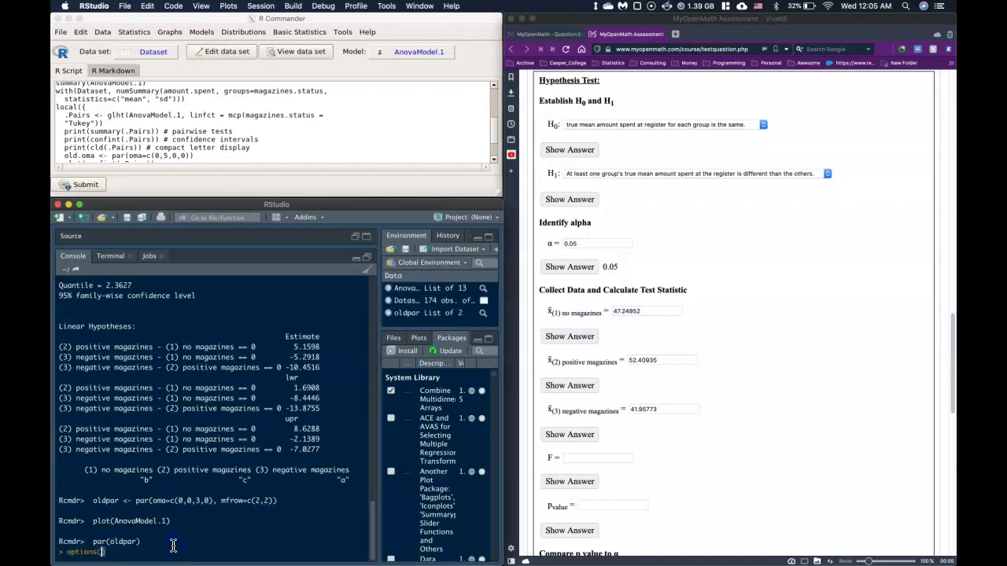
pyautogui.write('digits')
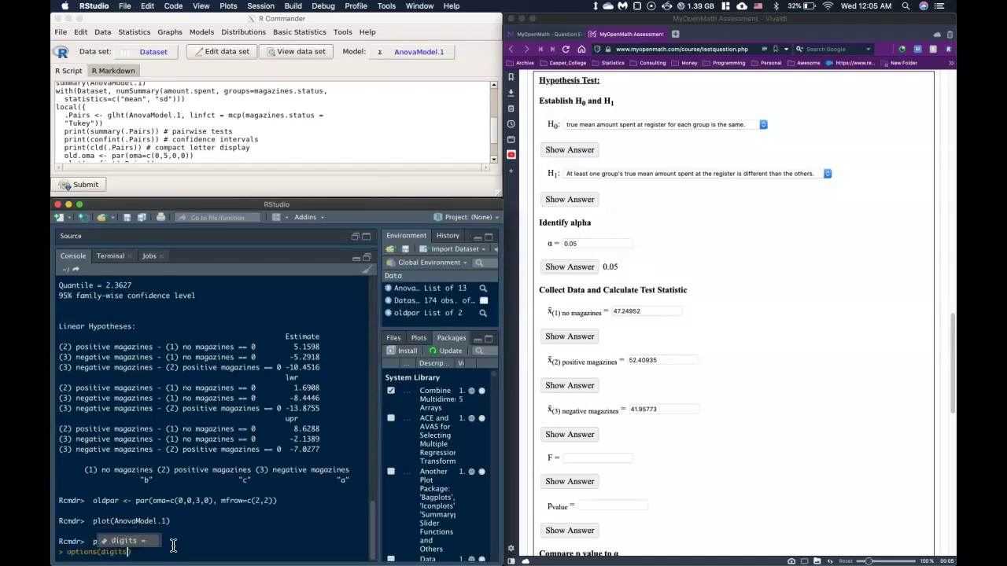
pyautogui.write('=12')
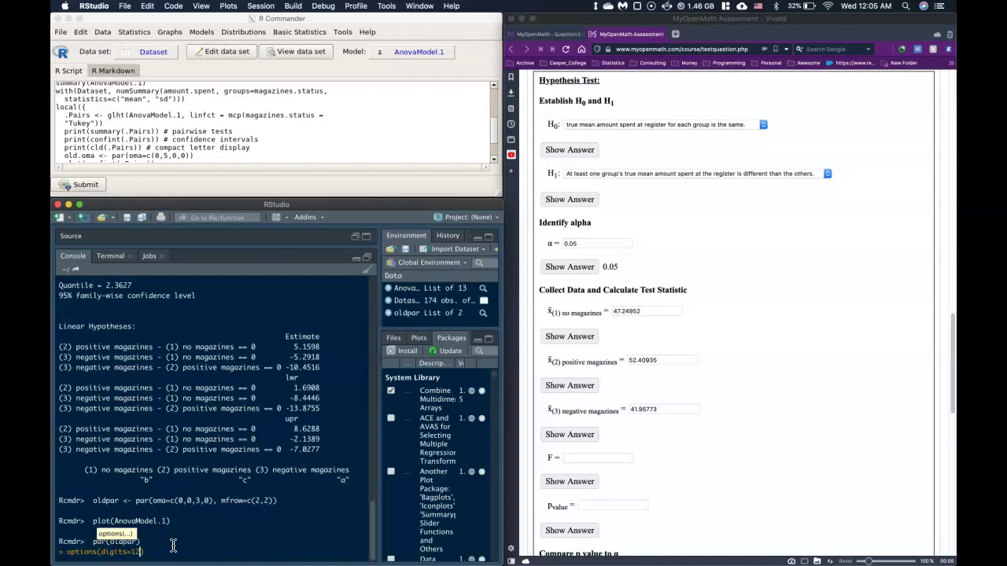
pyautogui.press('Return')
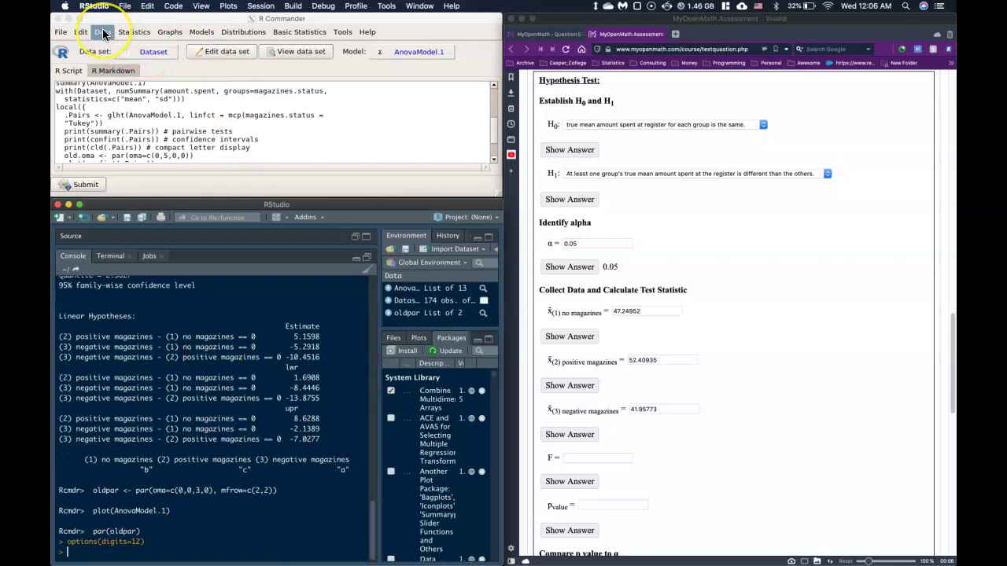
# Step: Fit a one-way ANOVA named AnovaModel.2 with magazines.status as groups, amount.spent as response, and pairwise comparisons of means
pyautogui.click(136, 34)
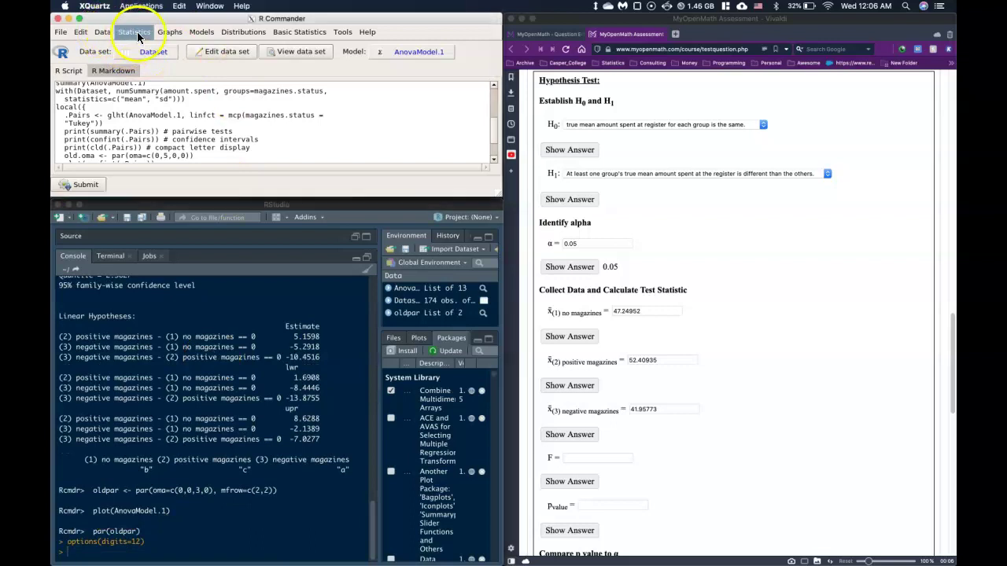
pyautogui.click(138, 36)
pyautogui.moveTo(176, 69)
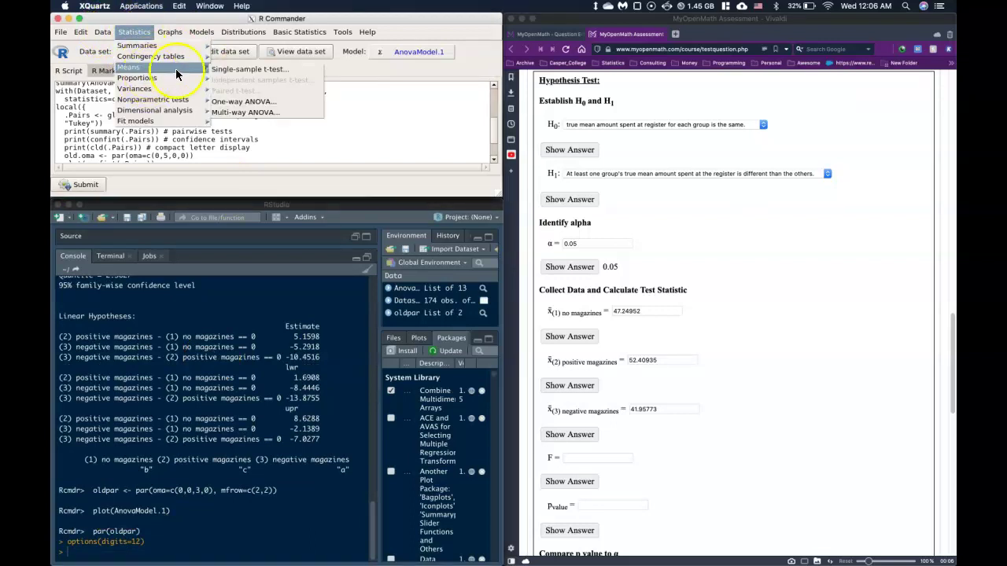
pyautogui.click(236, 101)
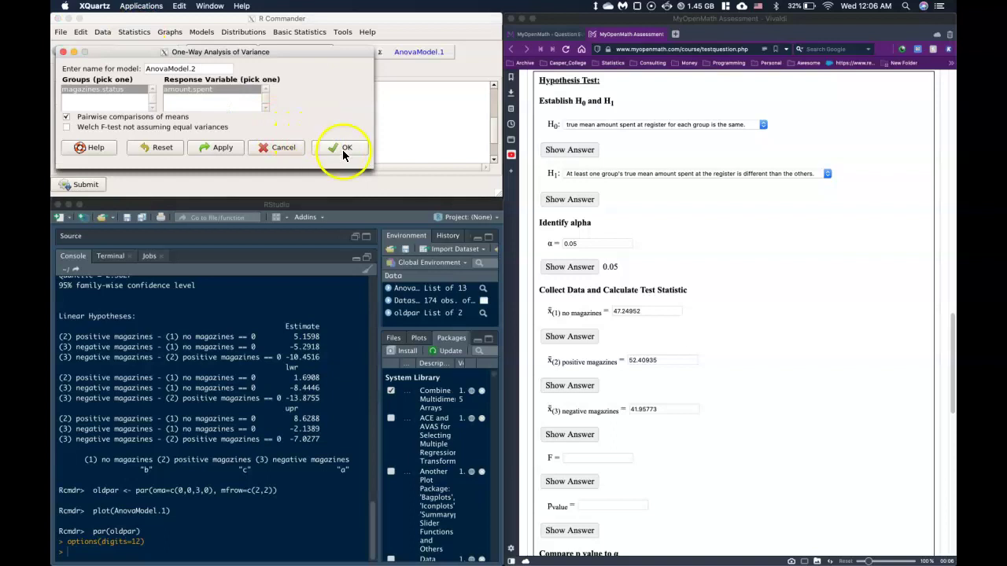
pyautogui.click(342, 150)
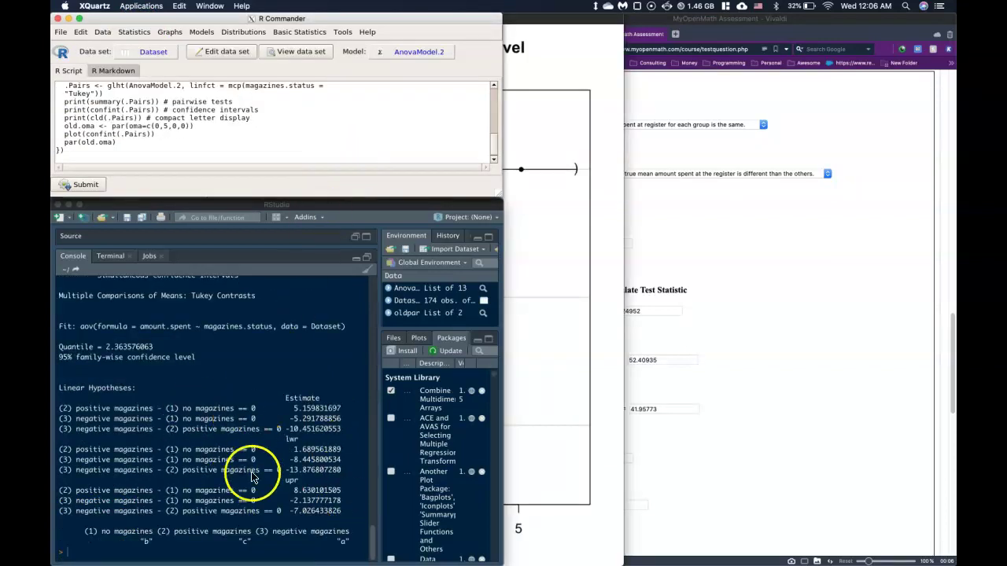
# Step: Copy the F value, 26.35799, from the AnovaModel.2 summary in the console into the question's F answer
pyautogui.scroll(5, 249, 478)
pyautogui.scroll(8, 248, 477)
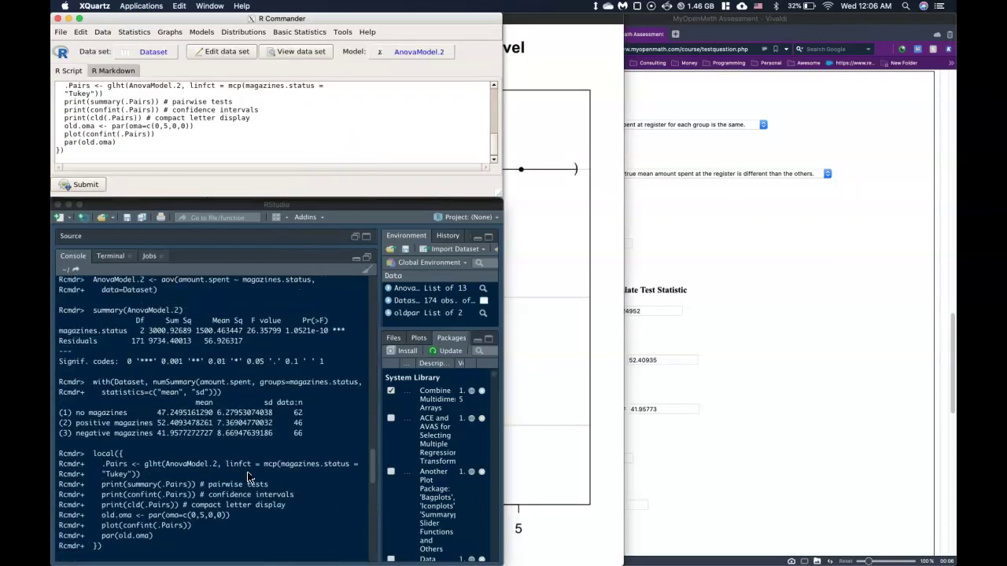
pyautogui.click(253, 403)
pyautogui.moveTo(254, 402); pyautogui.dragTo(247, 400)
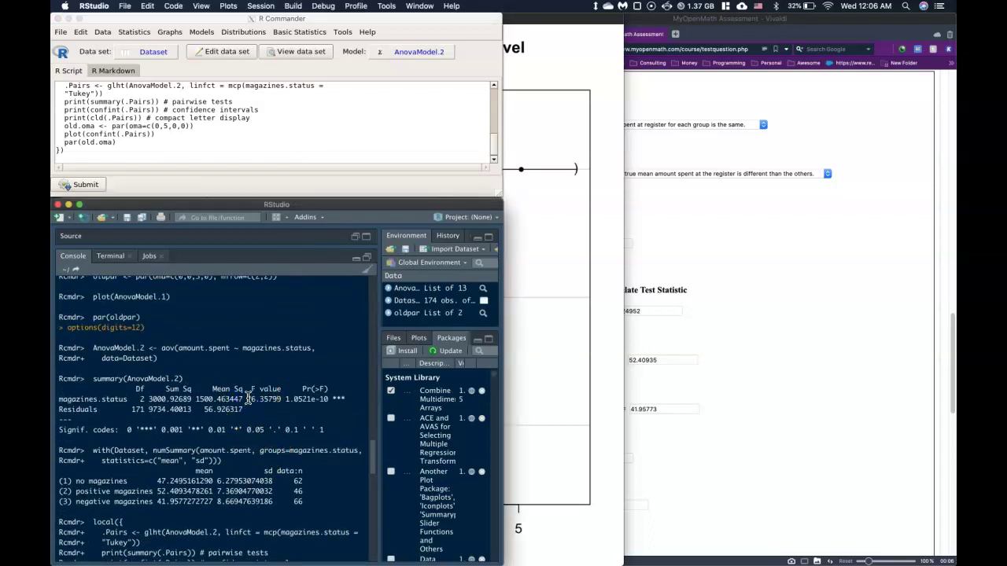
pyautogui.click(769, 303)
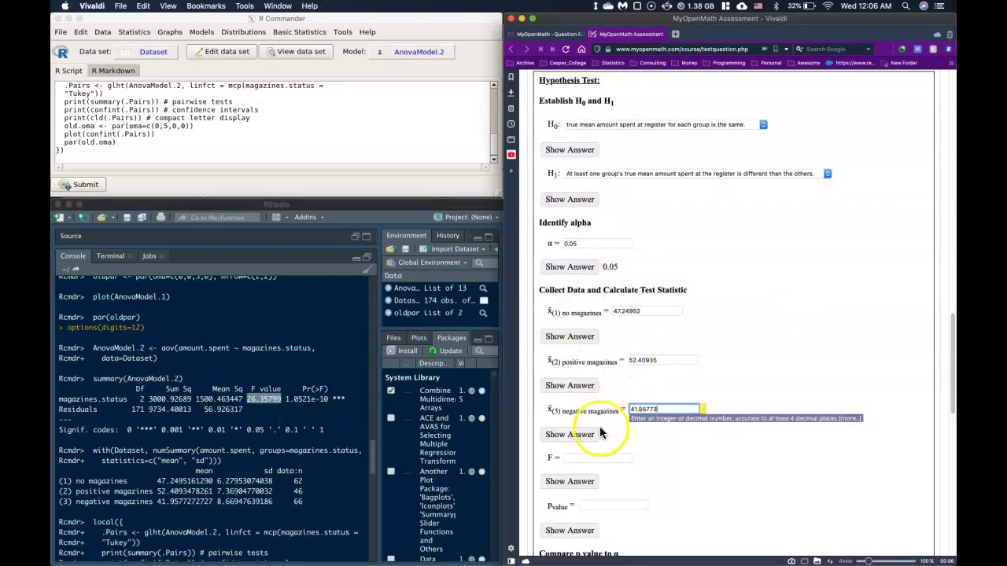
pyautogui.click(584, 456)
pyautogui.write('26.35799')
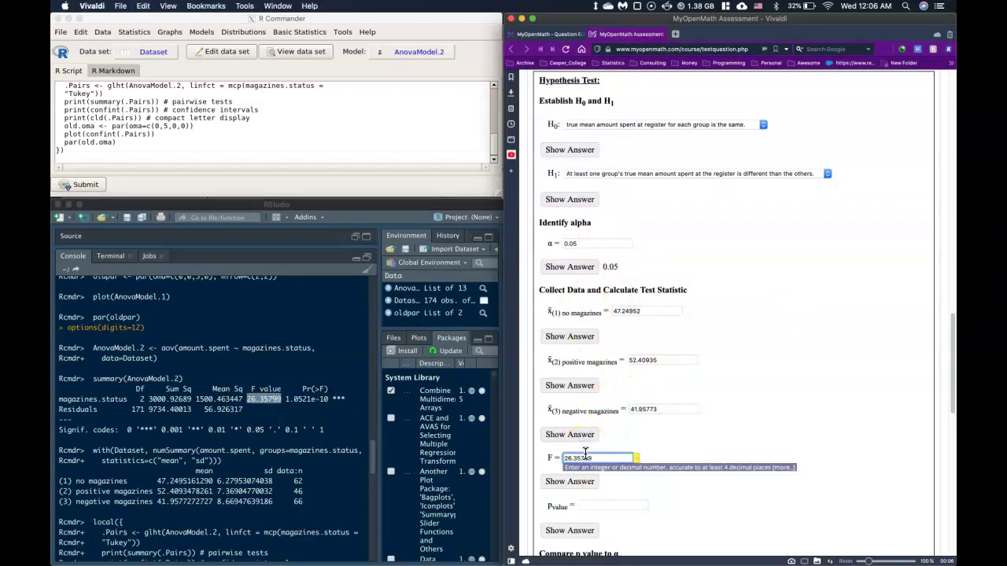
# Step: Copy the p-value, 1.0521e-10, from the AnovaModel.2 summary in the console into the question's p-value answer
pyautogui.click(306, 401)
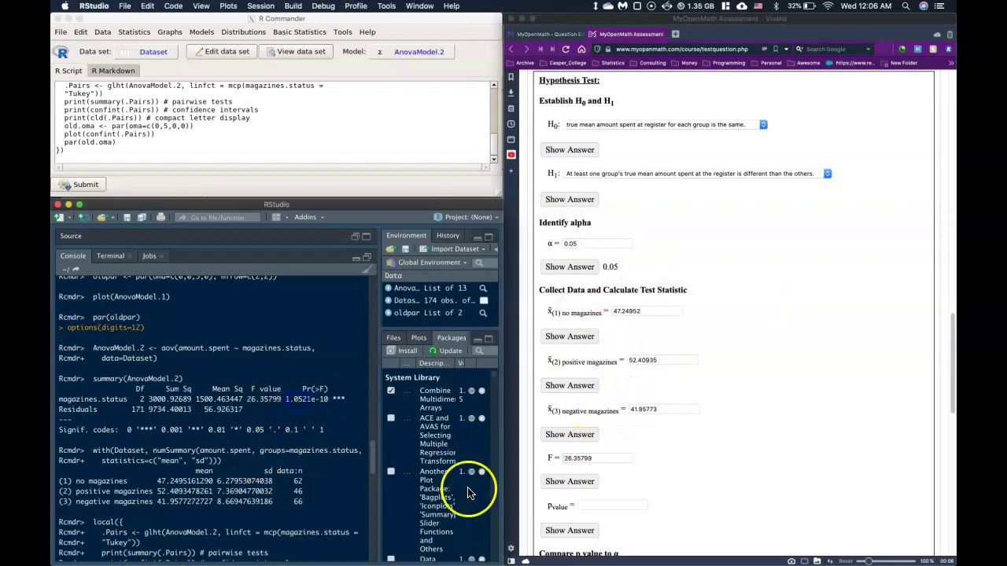
pyautogui.click(600, 506)
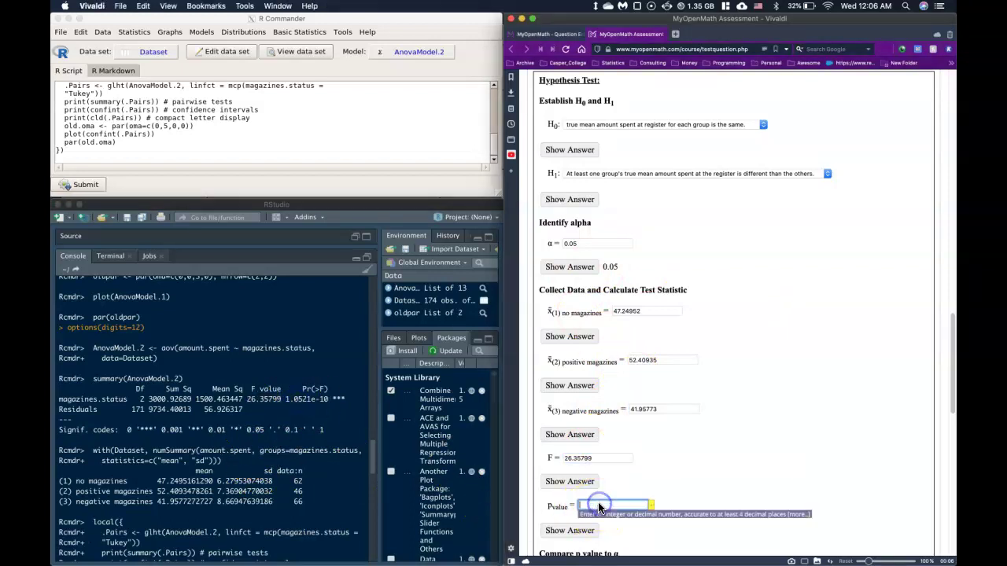
pyautogui.click(325, 399)
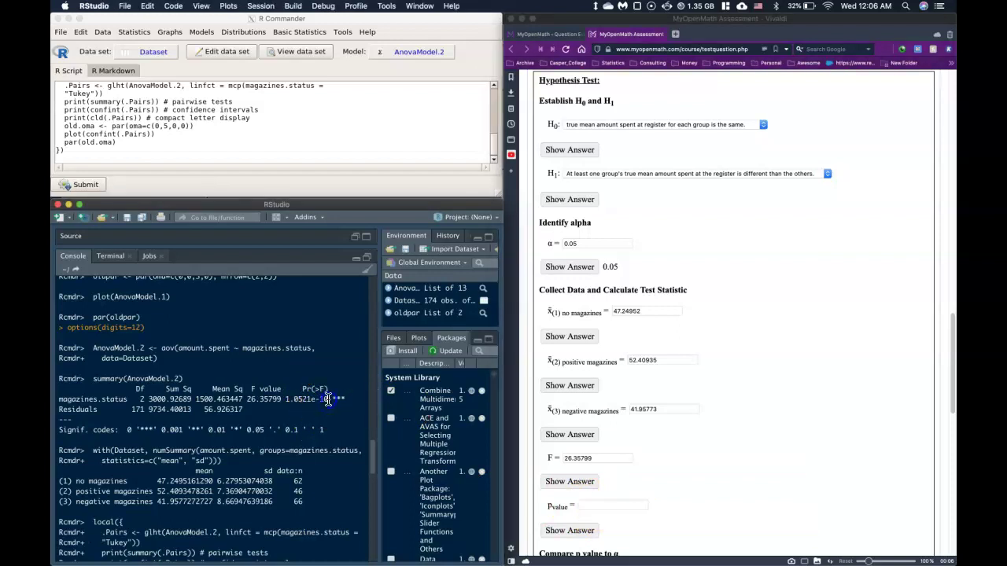
pyautogui.click(288, 401)
pyautogui.moveTo(324, 399); pyautogui.dragTo(328, 399)
pyautogui.press('super+c')
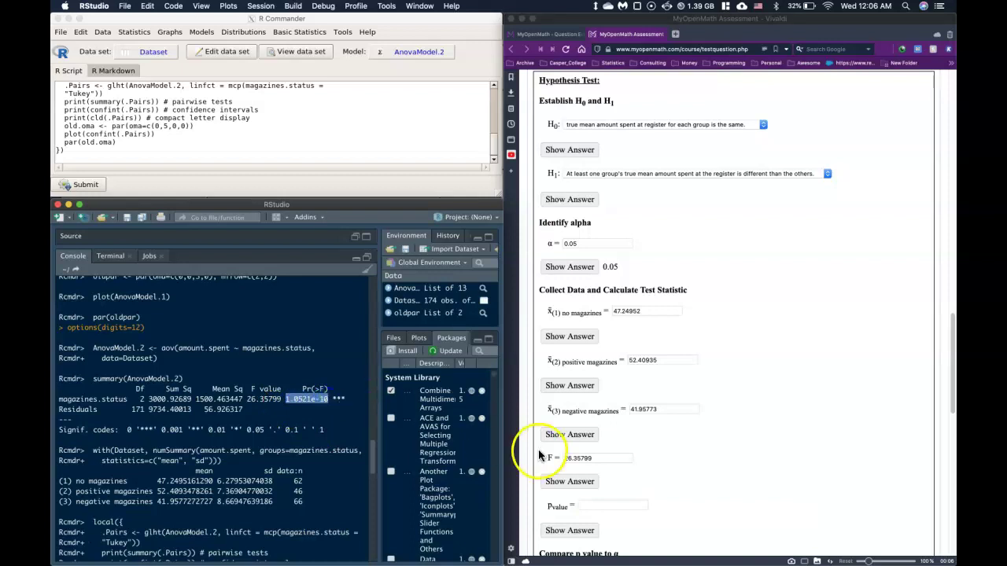
pyautogui.click(595, 506)
pyautogui.press('super+v')
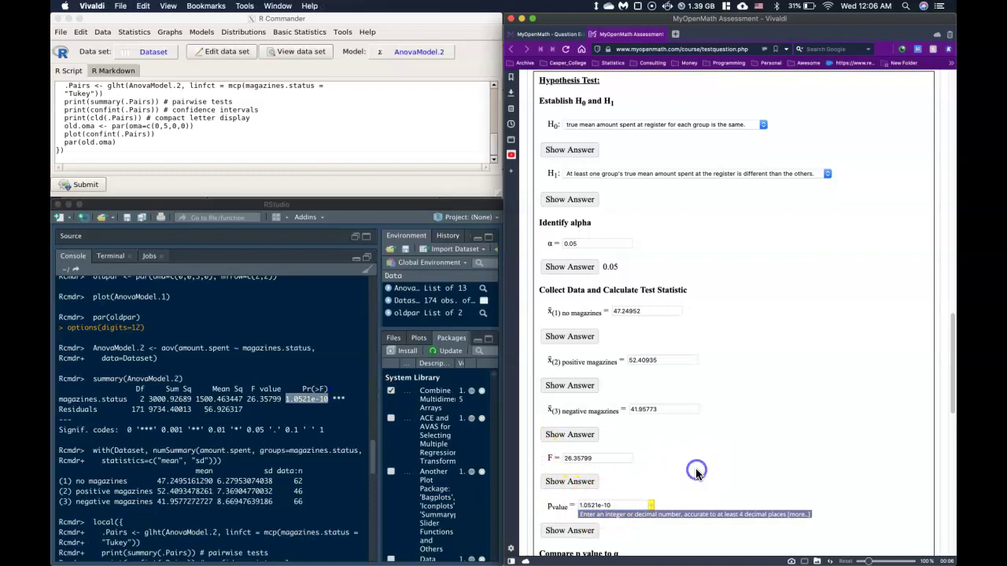
# Step: Set the p-value to alpha comparison to "<"
pyautogui.scroll(-3, 695, 472)
pyautogui.scroll(-3, 695, 468)
pyautogui.click(596, 394)
pyautogui.click(582, 409)
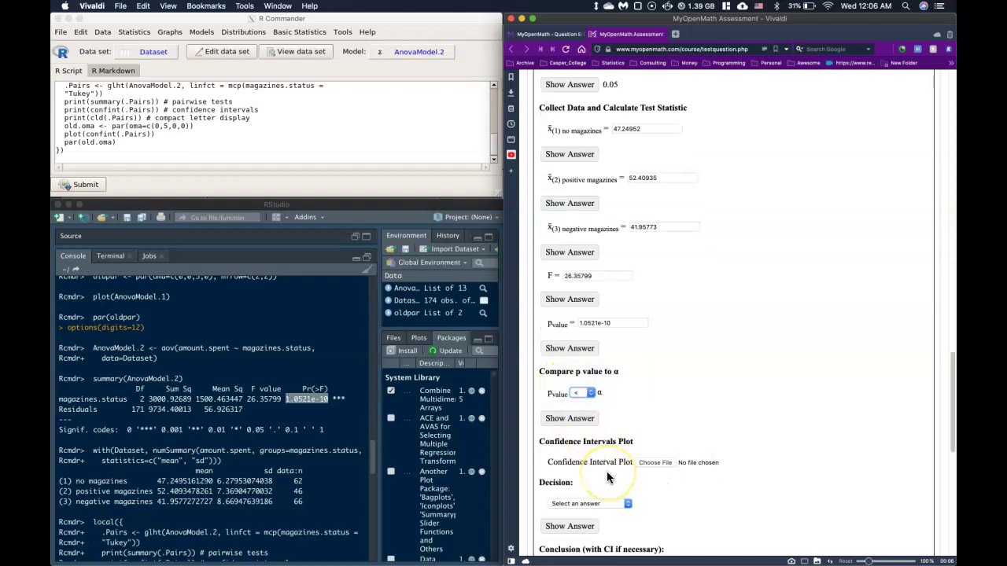
# Step: Bring the 95% family-wise confidence level plot to the front and widen its window
pyautogui.scroll(-2, 607, 472)
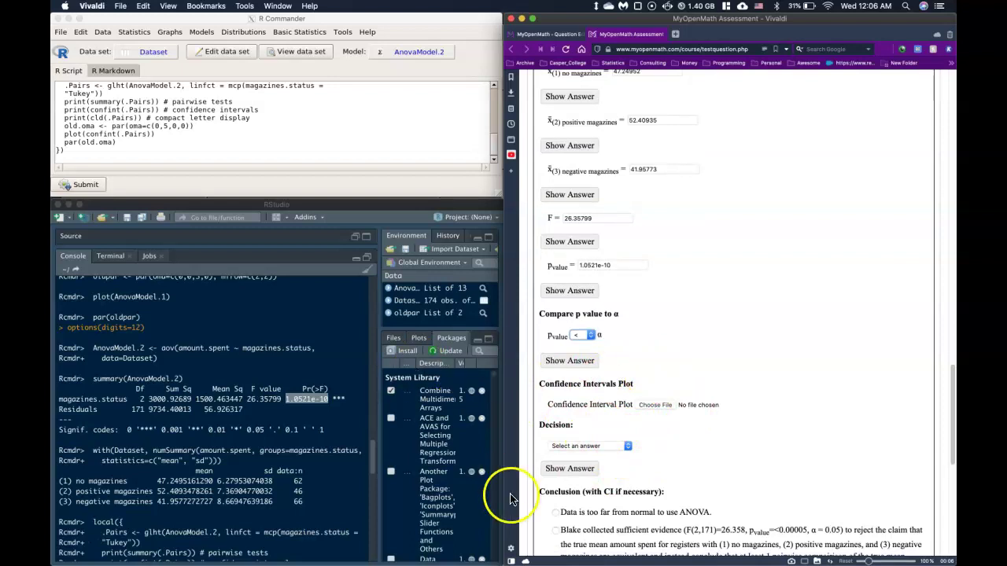
pyautogui.moveTo(606, 560)
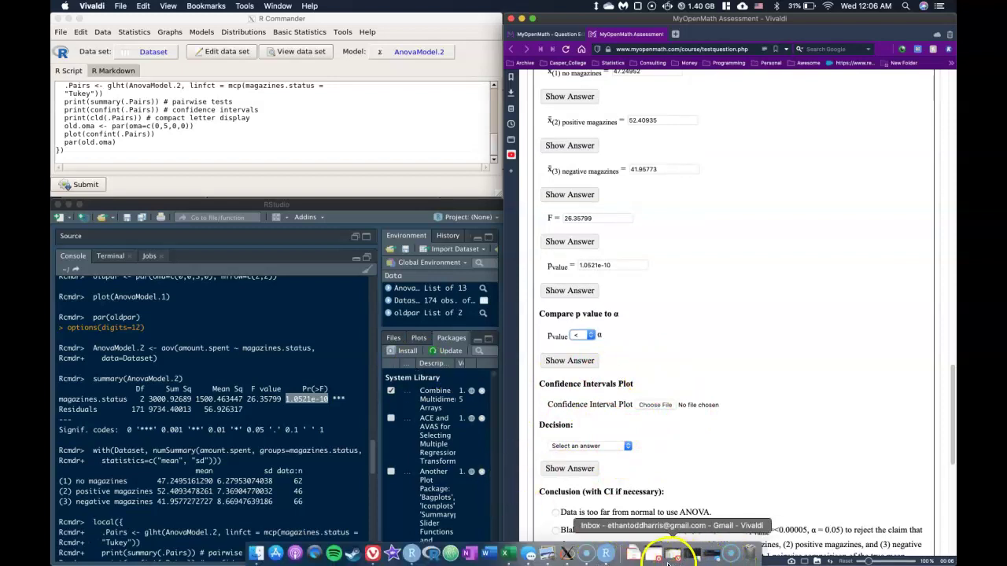
pyautogui.hotkey('ctrl', 'Up')
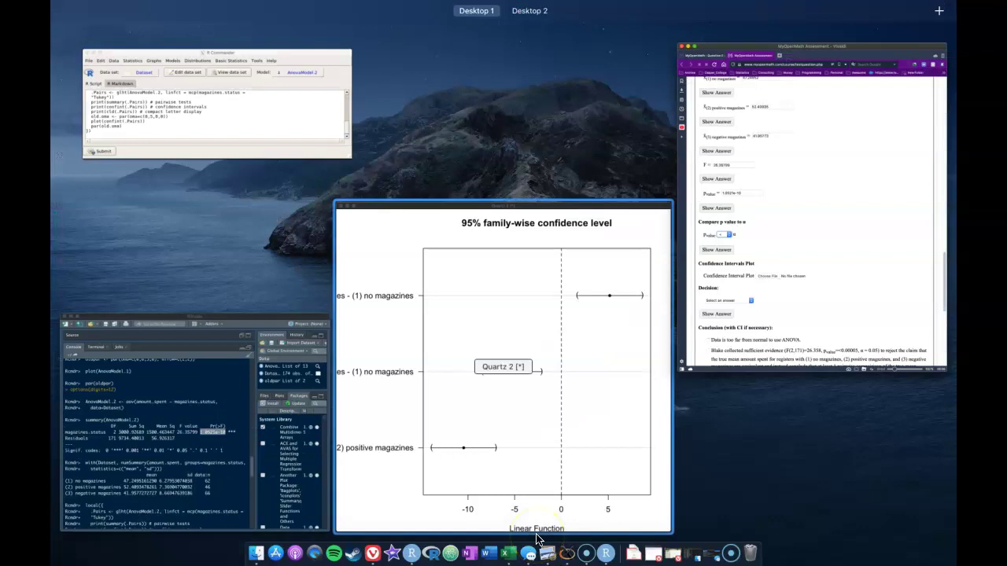
pyautogui.click(579, 376)
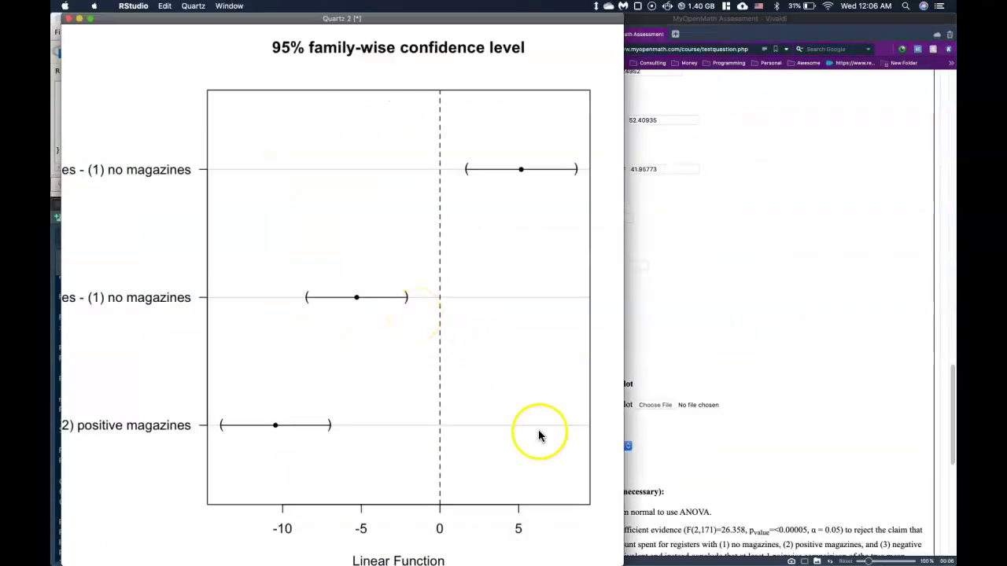
pyautogui.moveTo(625, 468); pyautogui.dragTo(920, 479)
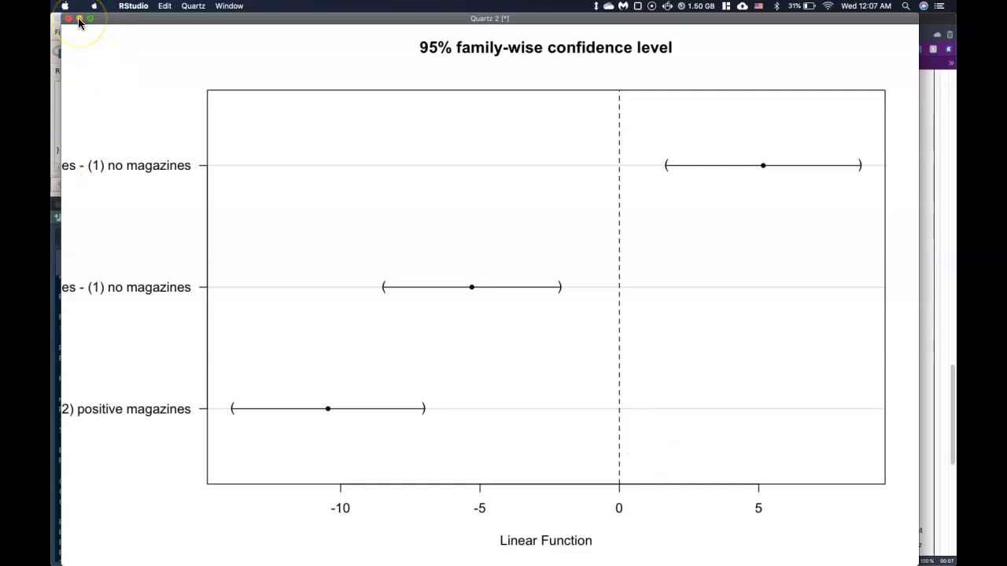
# Step: Minimize the confidence interval plot window and return R Commander to its smaller window size
pyautogui.click(944, 195)
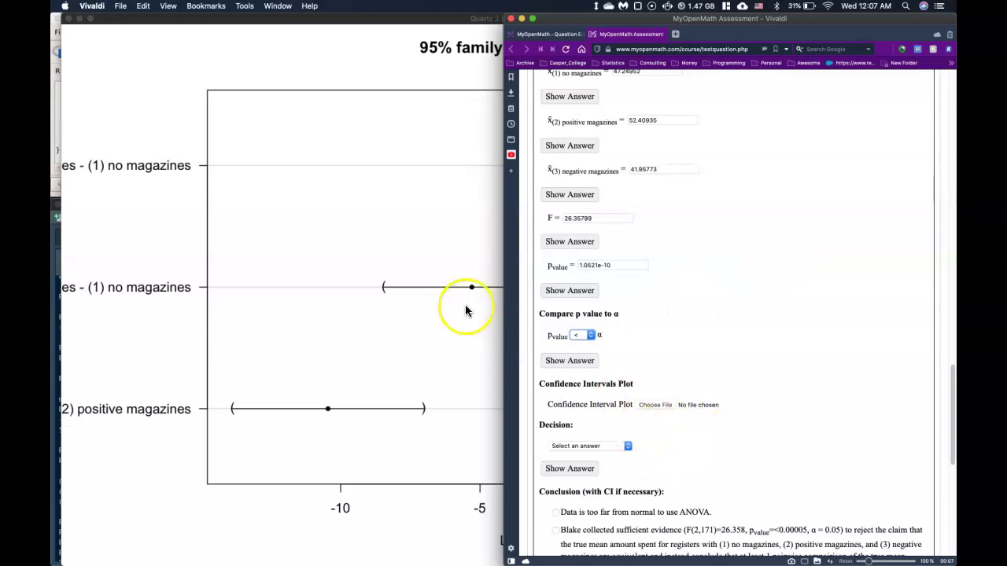
pyautogui.click(464, 311)
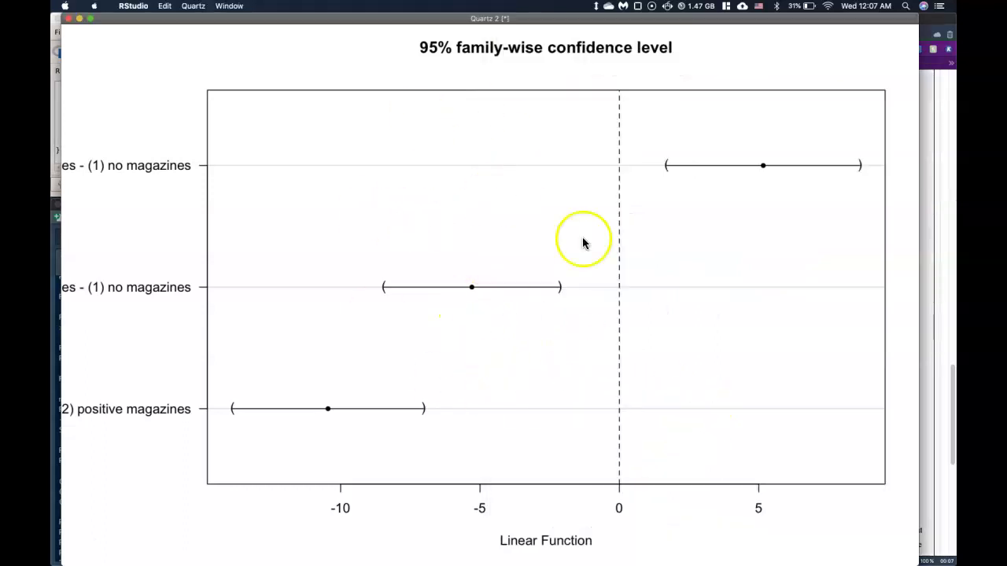
pyautogui.click(946, 214)
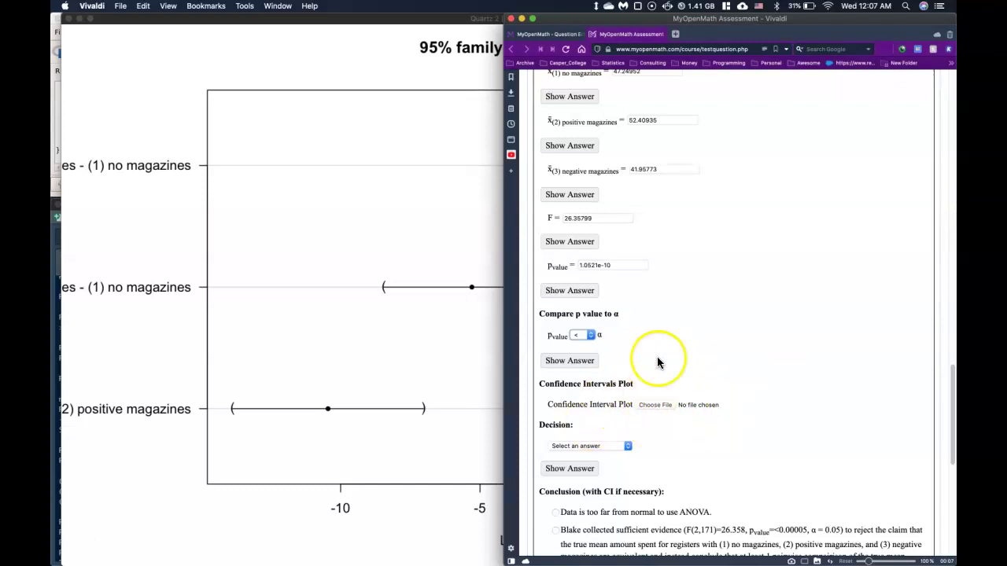
pyautogui.click(79, 21)
pyautogui.click(79, 19)
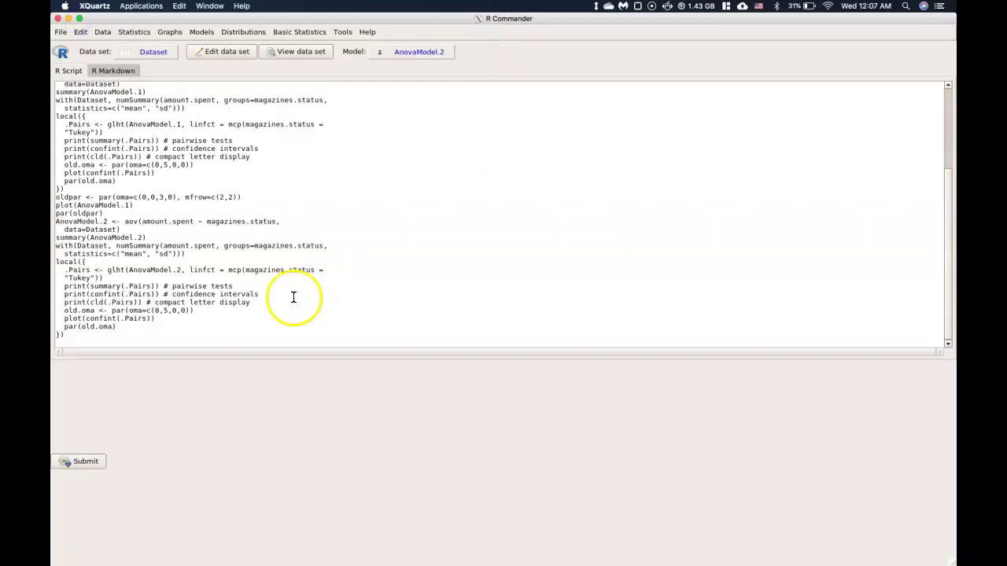
pyautogui.click(78, 18)
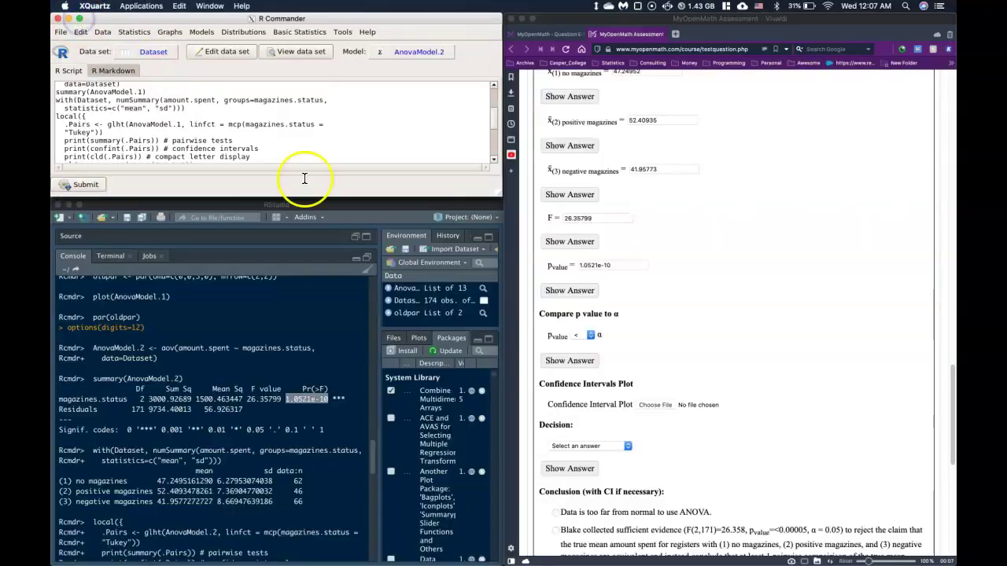
# Step: Set the Decision answer to "Reject the Null"
pyautogui.scroll(-2, 637, 370)
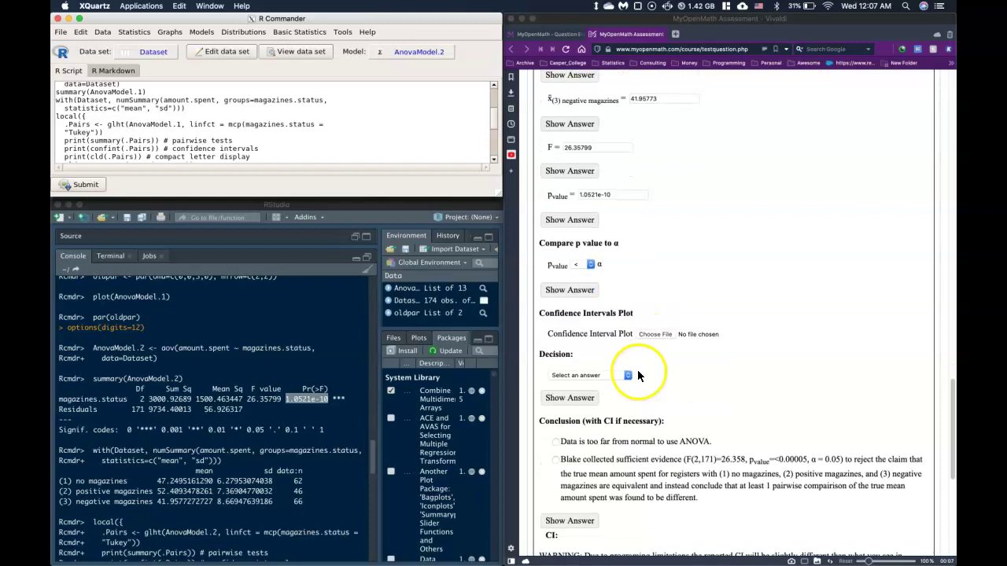
pyautogui.click(630, 377)
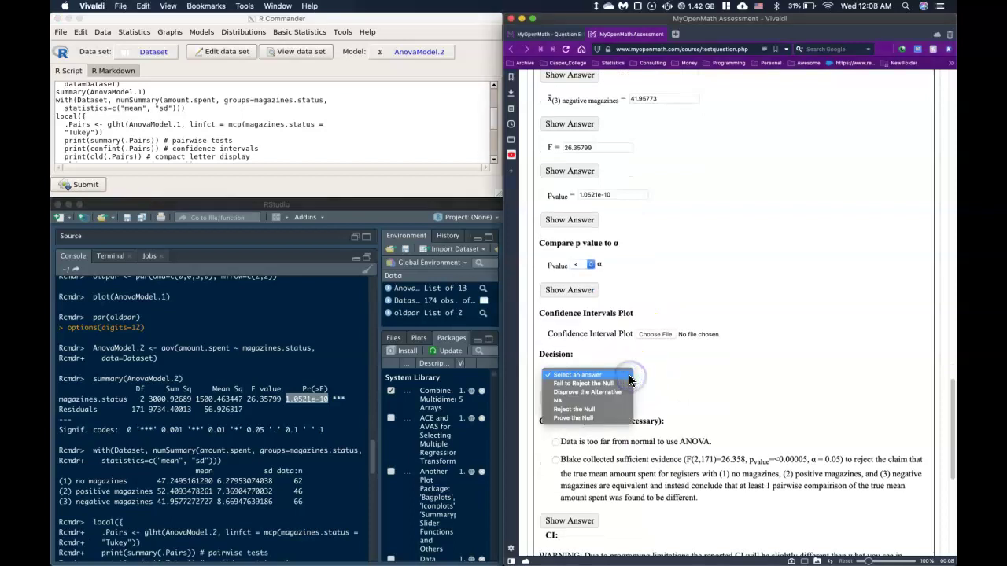
pyautogui.click(595, 410)
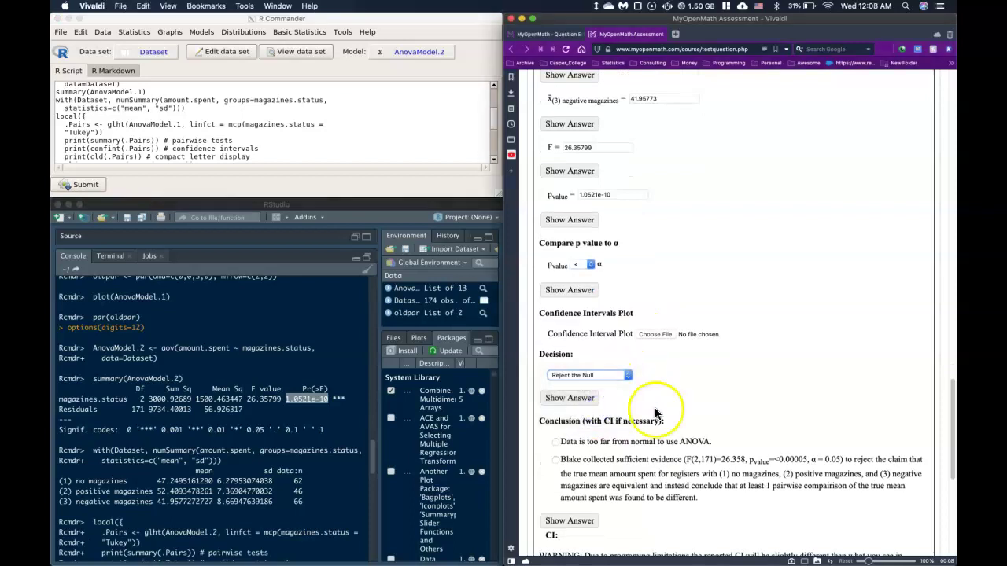
# Step: Check the conclusion statement against the degrees of freedom, F value and p-value in the AnovaModel.2 summary
pyautogui.scroll(-3, 752, 421)
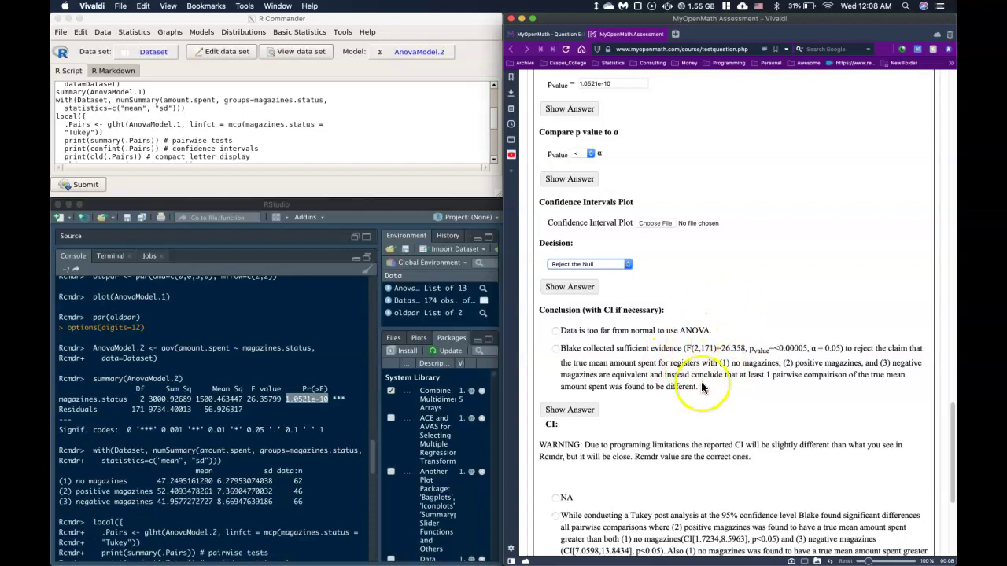
pyautogui.scroll(-3, 233, 509)
pyautogui.scroll(-9, 234, 510)
pyautogui.scroll(-10, 234, 510)
pyautogui.scroll(10, 234, 510)
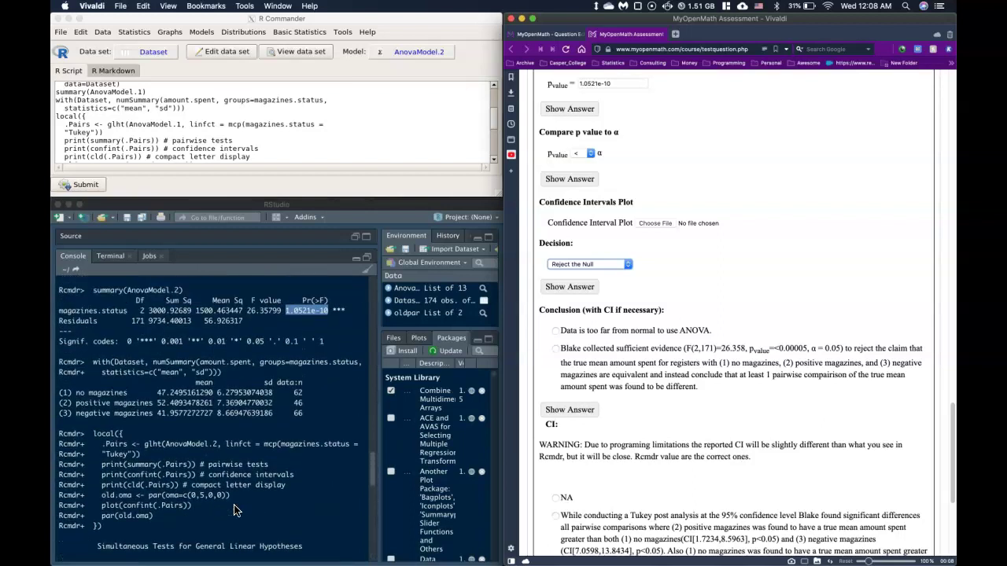
pyautogui.scroll(3, 234, 510)
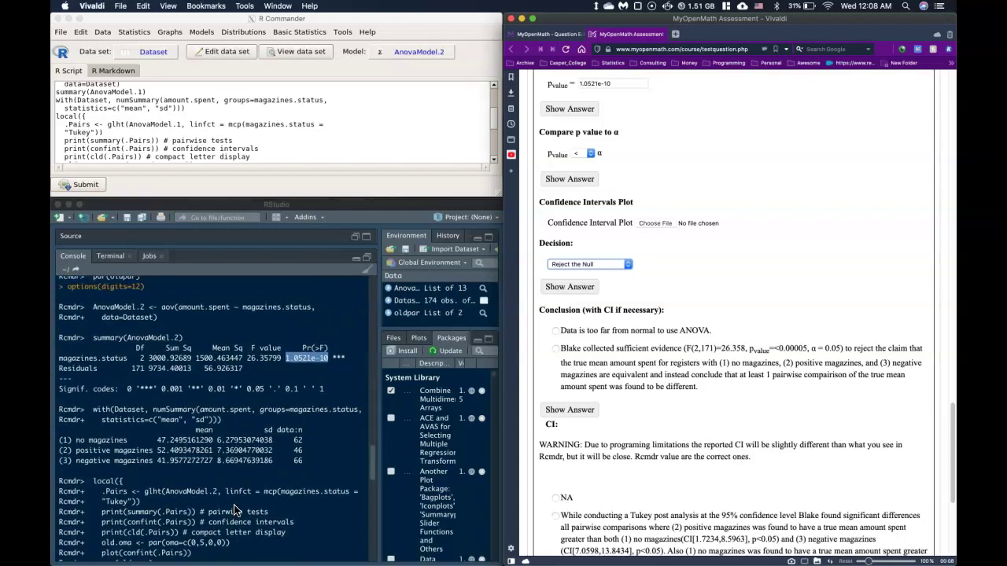
pyautogui.click(145, 355)
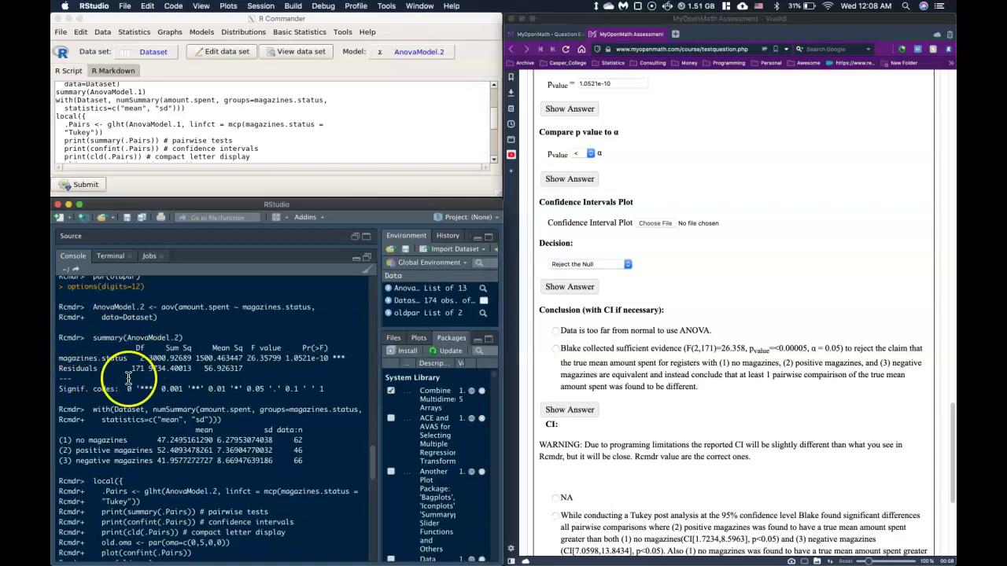
pyautogui.scroll(2, 122, 363)
pyautogui.scroll(-1, 128, 377)
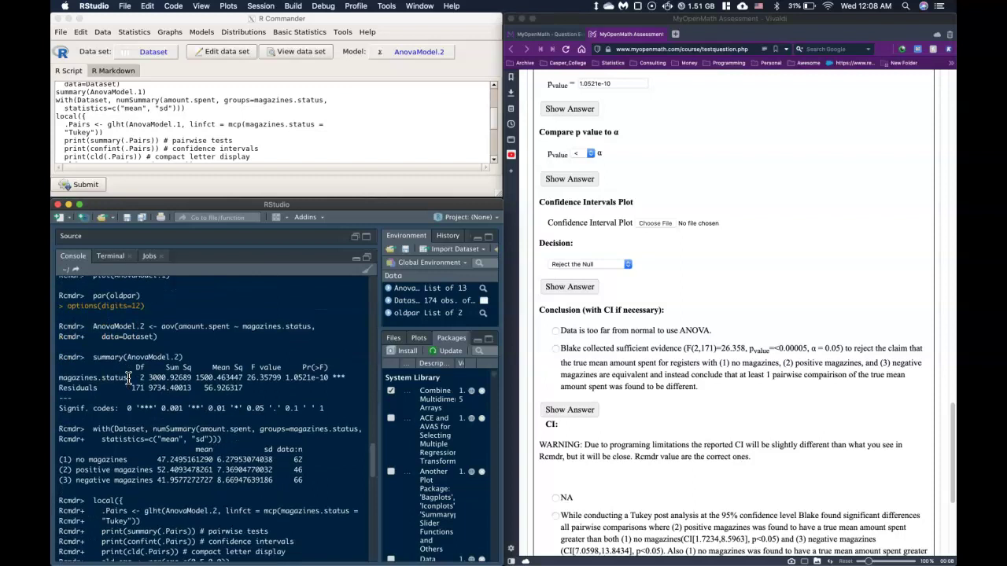
pyautogui.moveTo(58, 378); pyautogui.dragTo(275, 388)
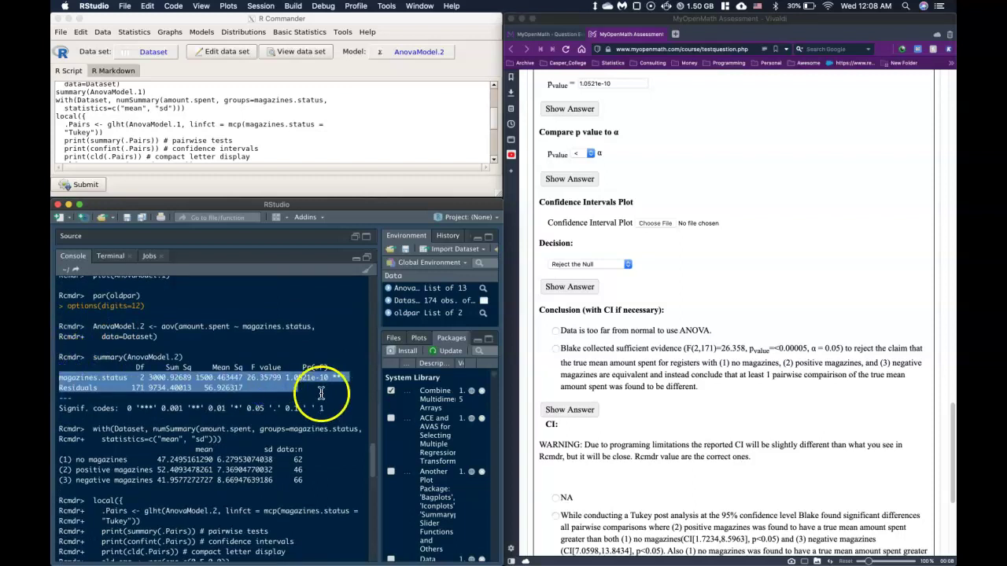
pyautogui.click(147, 378)
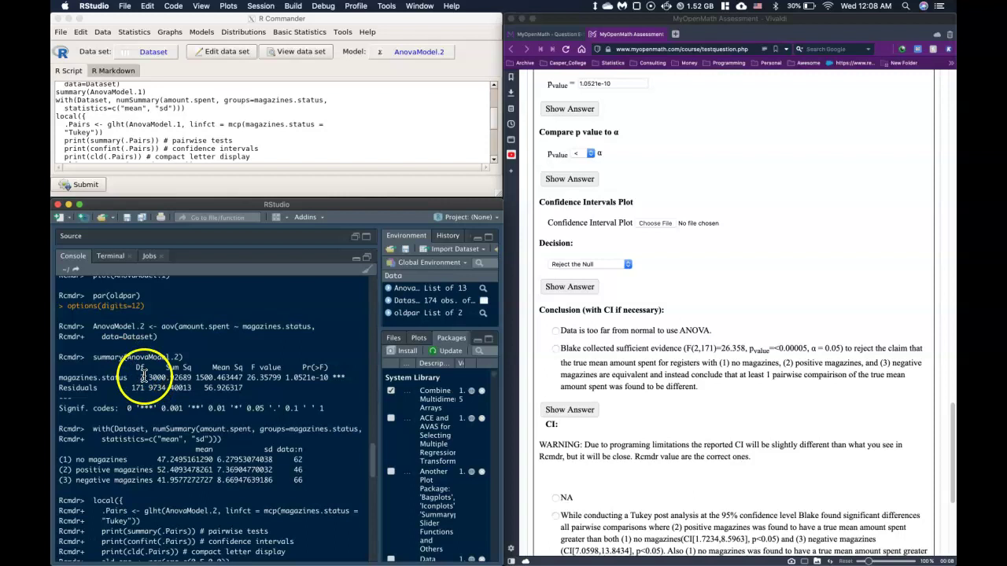
# Step: Select the conclusion stating sufficient evidence (F(2,171)=26.358, α = 0.05) to reject equal true mean amounts spent
pyautogui.scroll(-5, 181, 495)
pyautogui.scroll(-6, 186, 495)
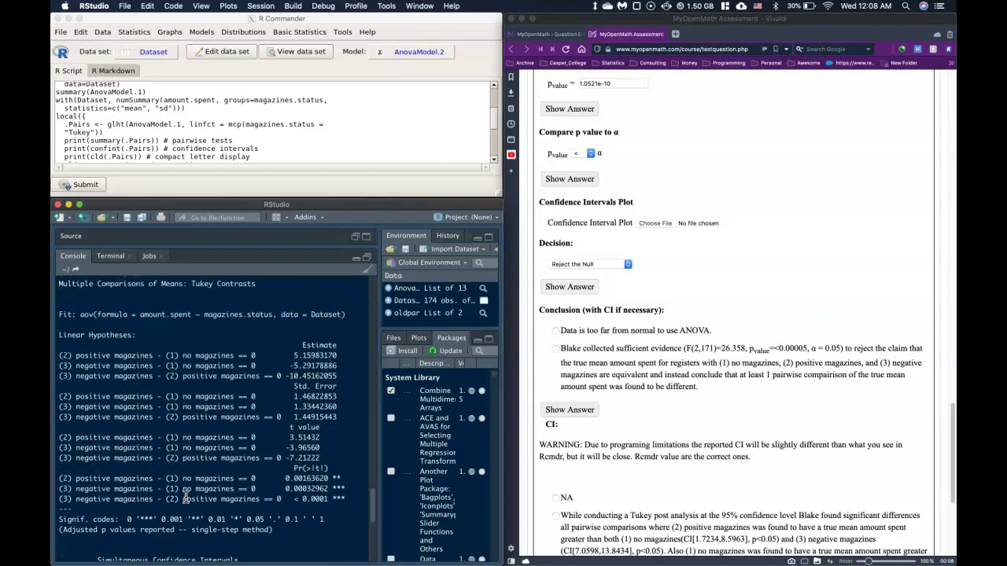
pyautogui.scroll(-3, 185, 497)
pyautogui.scroll(12, 186, 497)
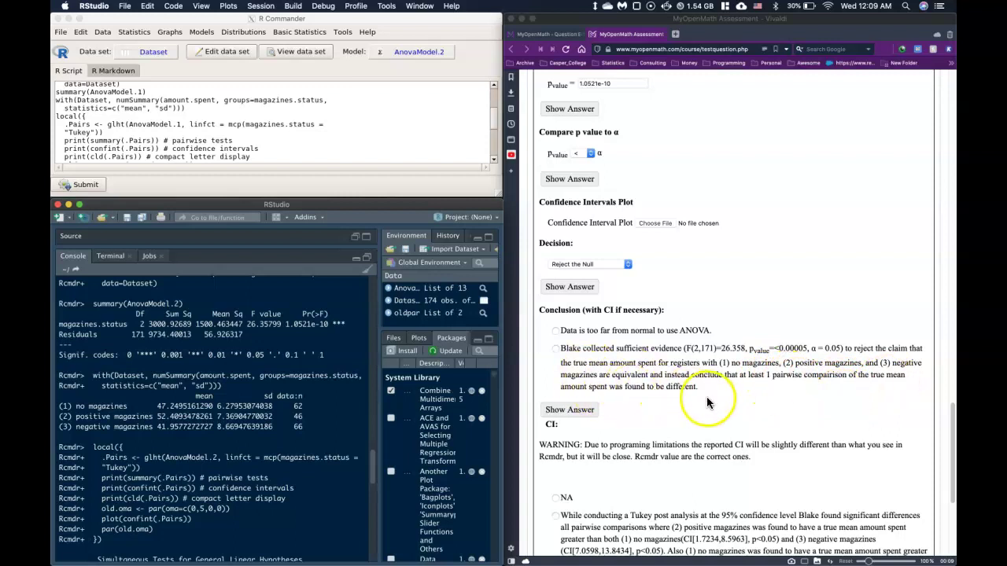
pyautogui.click(556, 347)
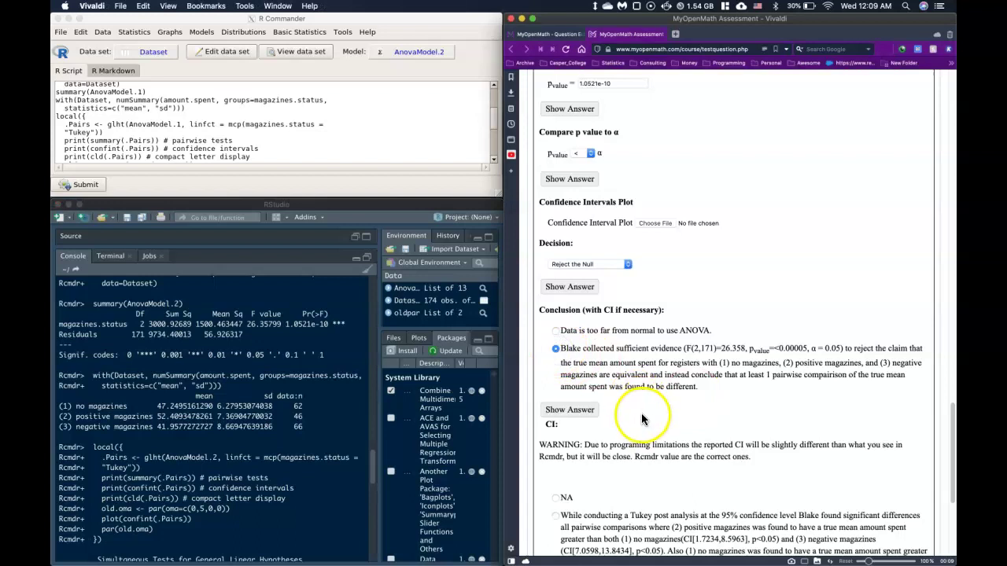
# Step: Widen the RStudio console pane and window to give the Tukey comparison tables of the magazine ANOVA more room
pyautogui.scroll(-3, 621, 394)
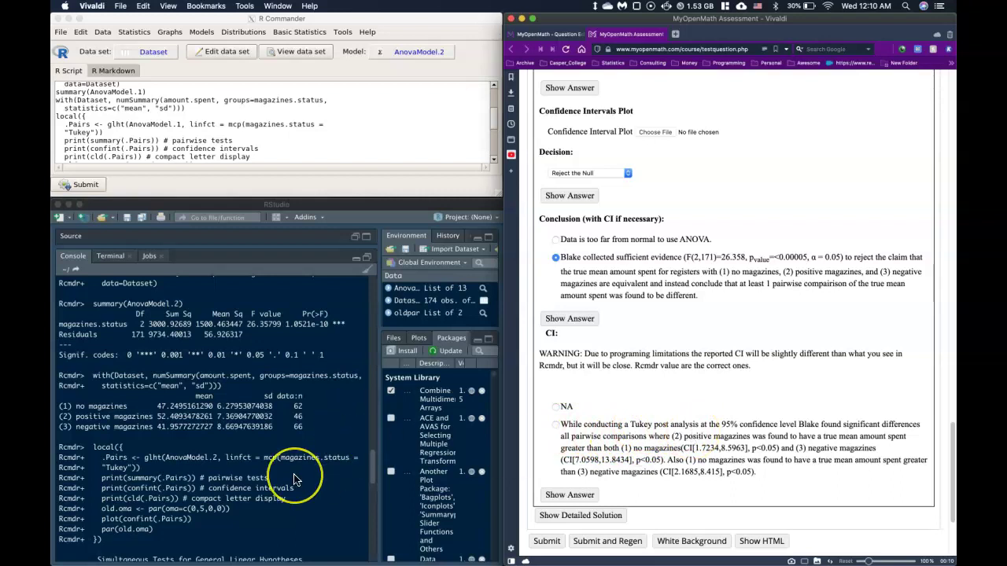
pyautogui.scroll(-5, 296, 480)
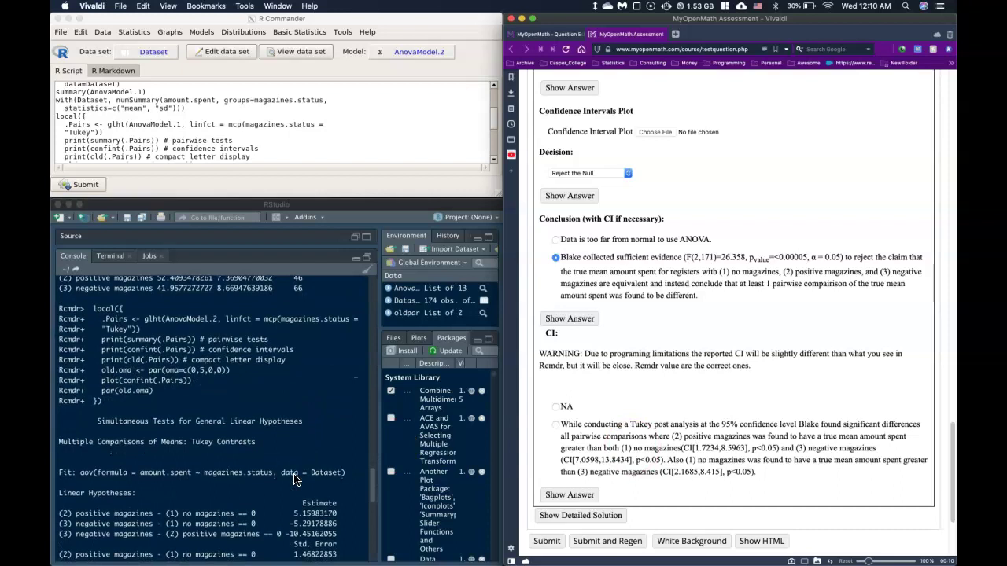
pyautogui.scroll(-2, 296, 480)
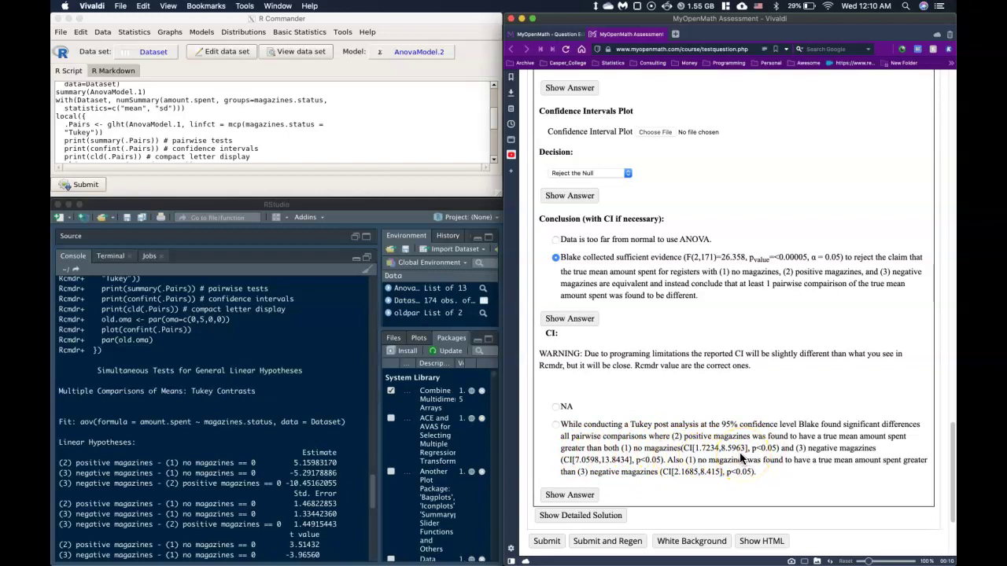
pyautogui.click(378, 355)
pyautogui.moveTo(394, 356); pyautogui.dragTo(482, 358)
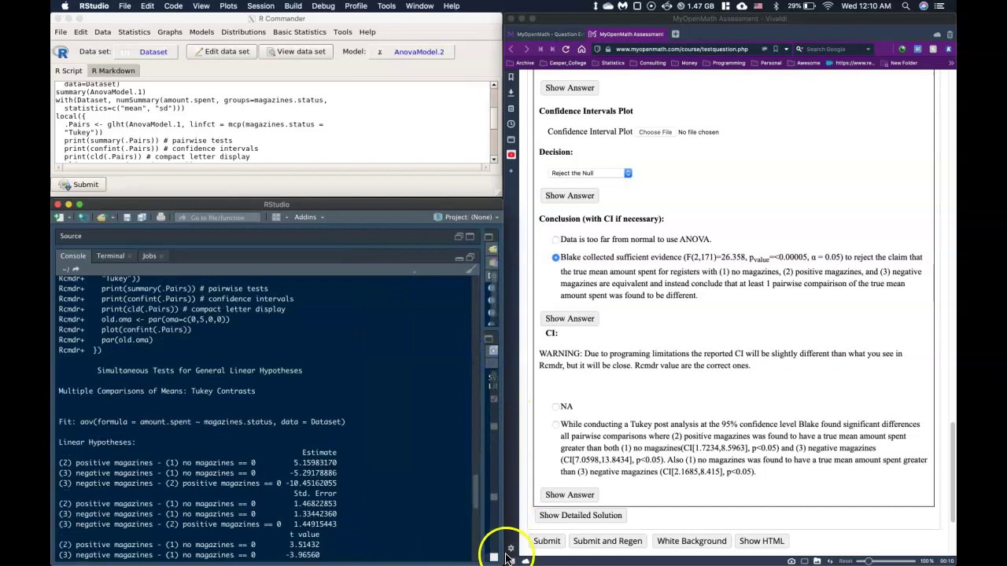
pyautogui.moveTo(500, 559); pyautogui.dragTo(675, 551)
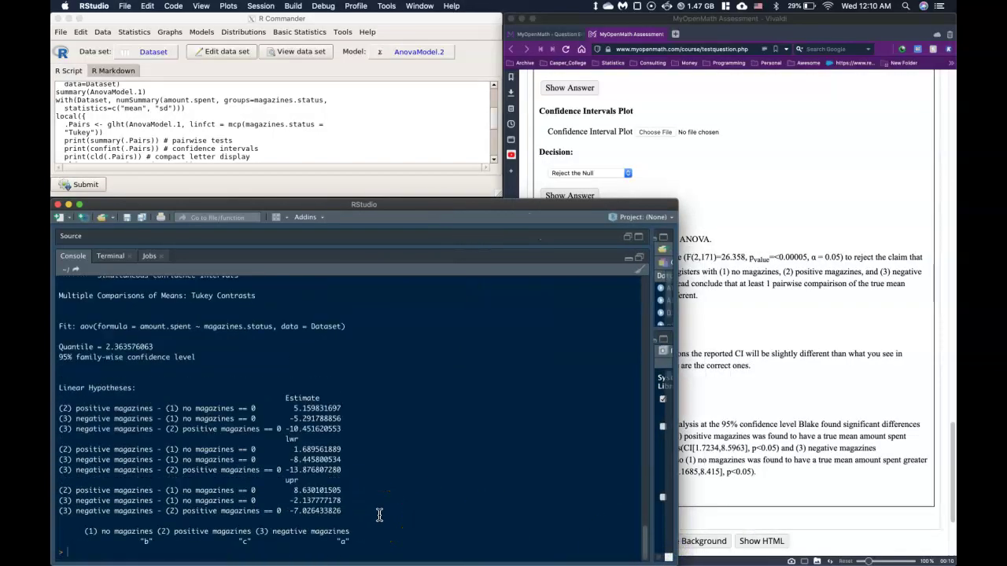
pyautogui.click(377, 416)
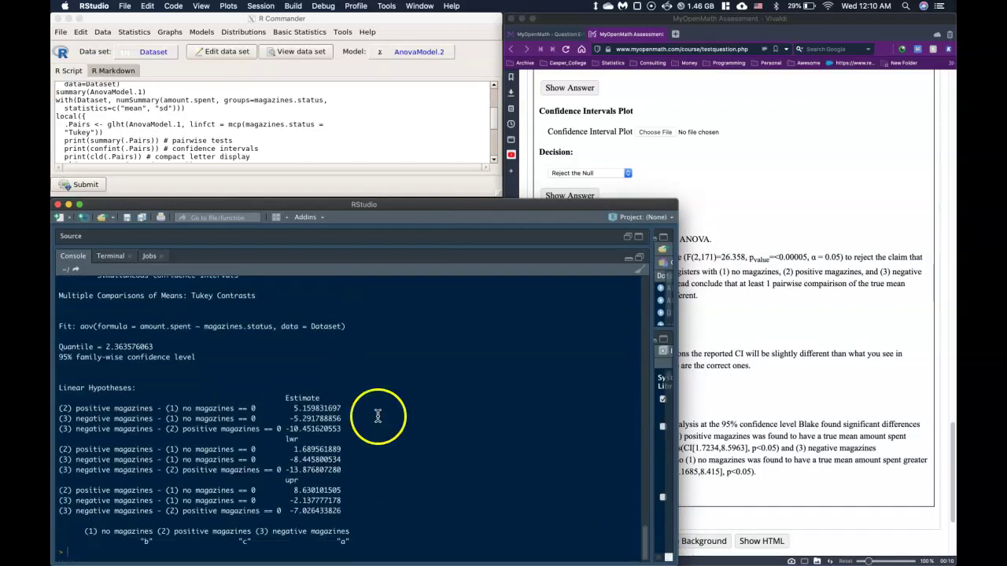
# Step: Rerun the one-way ANOVA in R Commander as AnovaModel.3, with magazines.status as groups, amount.spent as response and pairwise comparisons of means
pyautogui.click(346, 111)
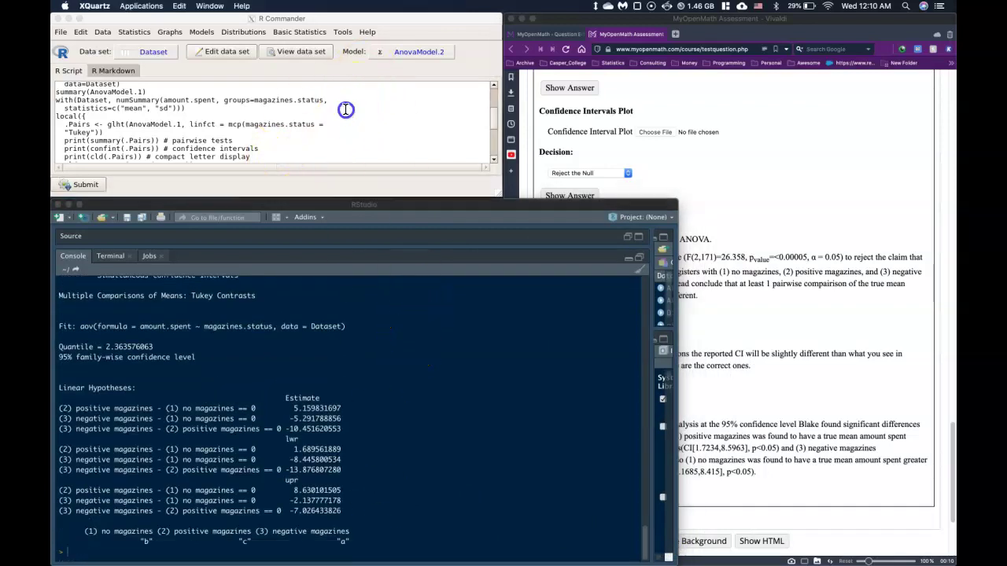
pyautogui.click(167, 32)
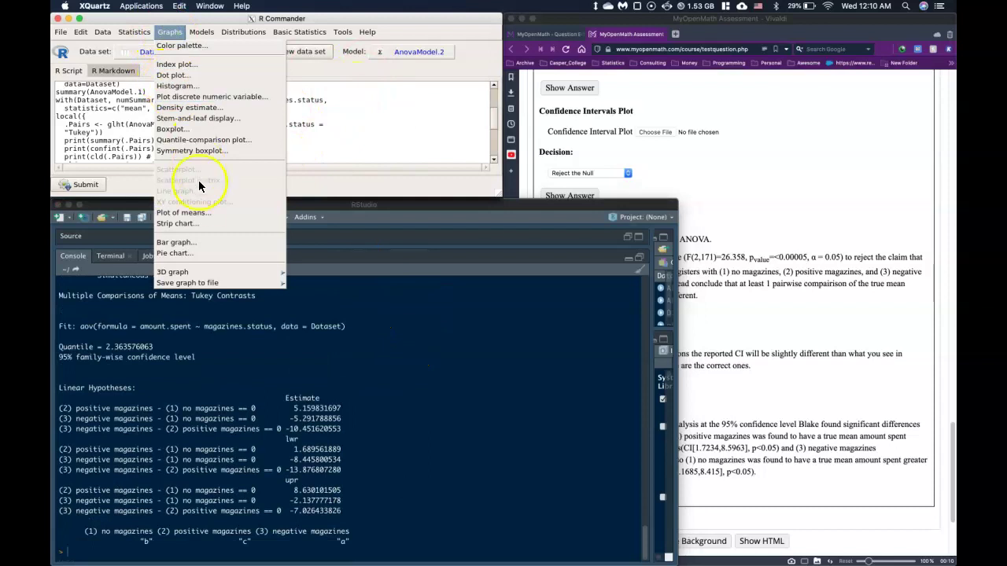
pyautogui.click(134, 31)
pyautogui.moveTo(143, 68)
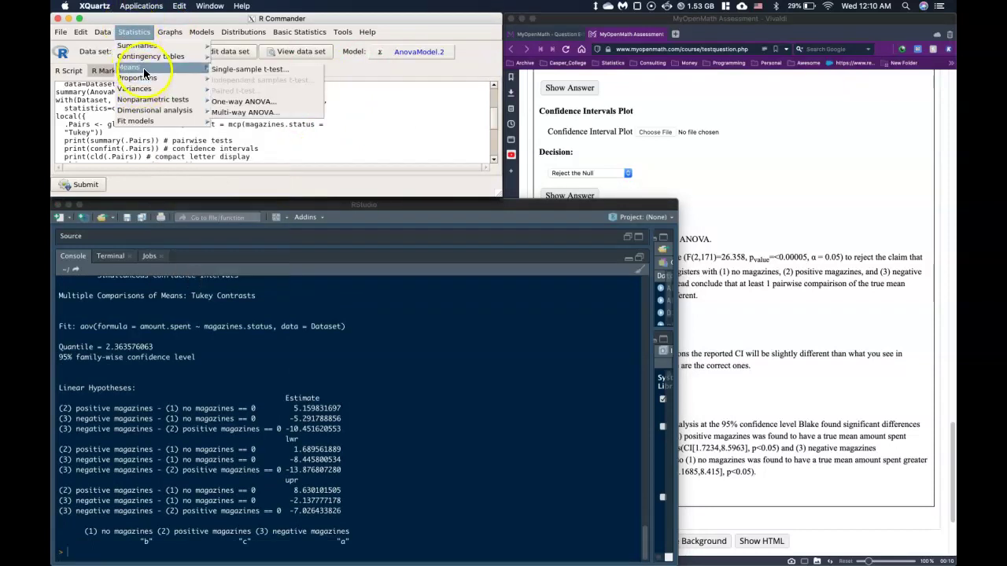
pyautogui.click(236, 101)
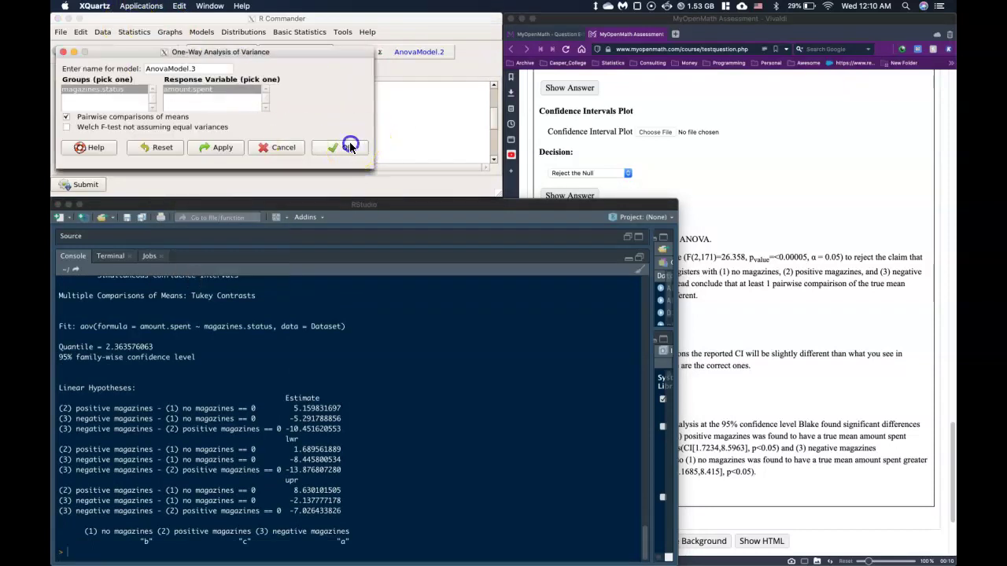
pyautogui.click(349, 147)
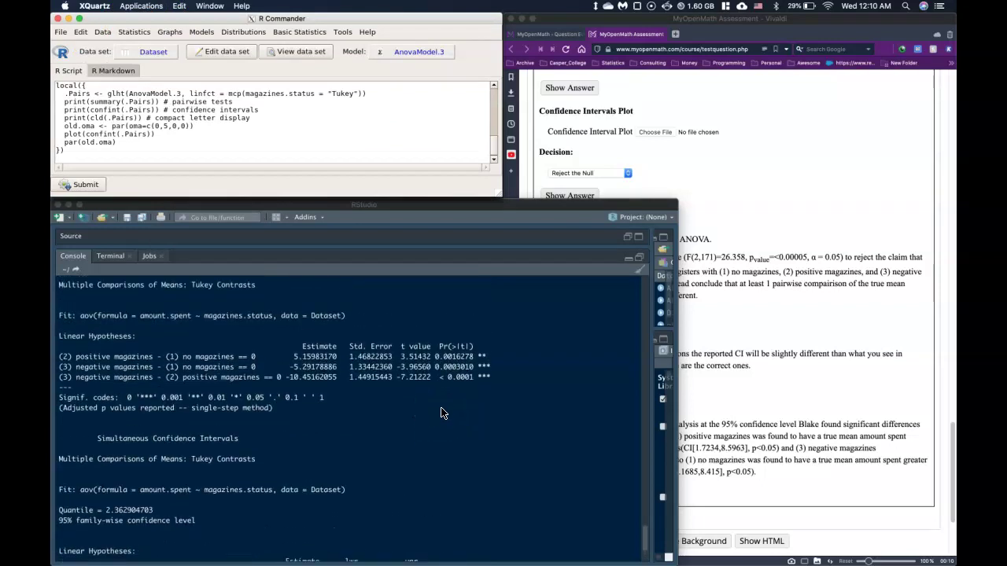
# Step: Extend the RStudio window upward over R Commander and examine the Tukey pairwise tests and 95% confidence intervals for AnovaModel.3
pyautogui.scroll(3, 443, 413)
pyautogui.click(394, 465)
pyautogui.scroll(-5, 393, 472)
pyautogui.scroll(10, 393, 466)
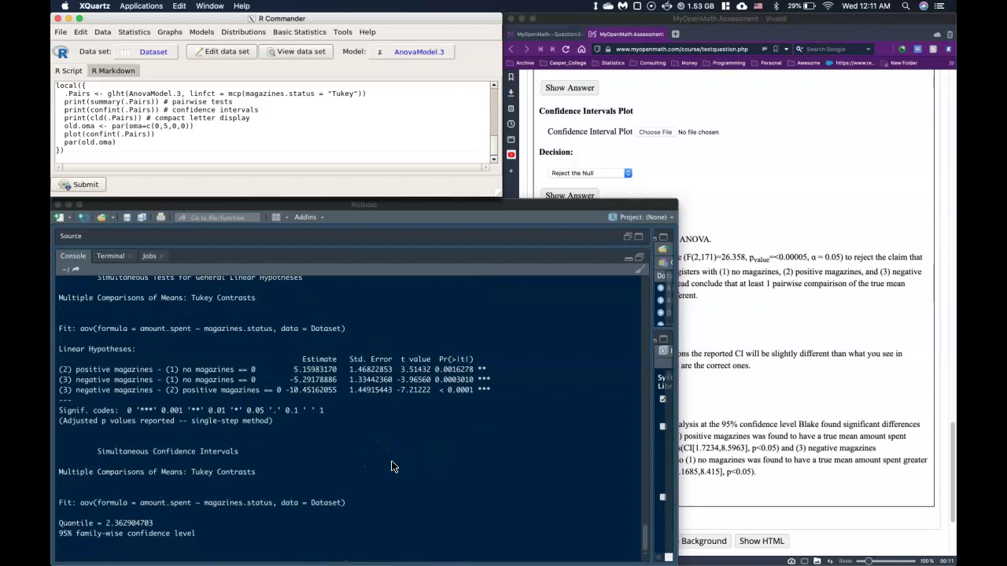
pyautogui.scroll(3, 394, 465)
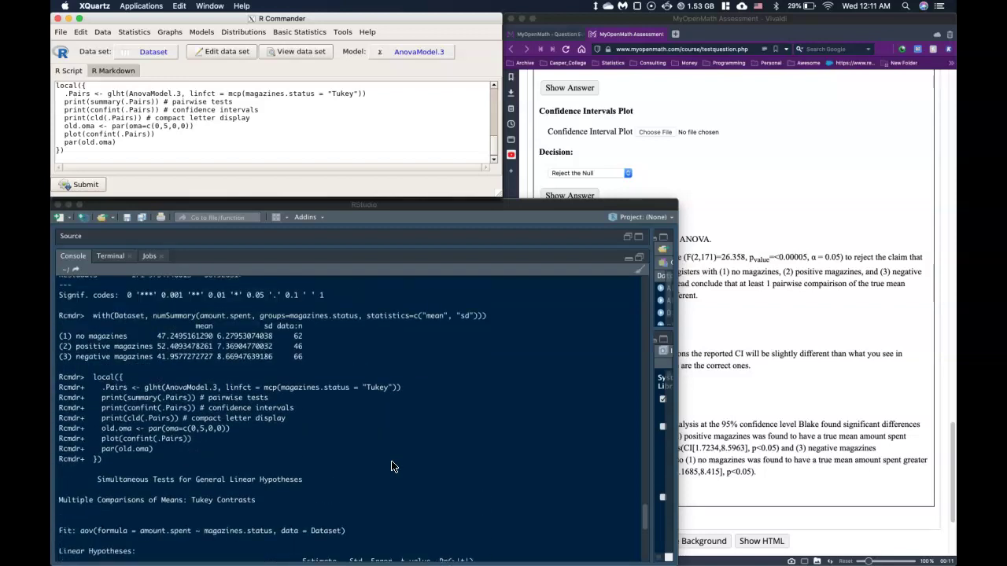
pyautogui.click(392, 203)
pyautogui.moveTo(396, 198); pyautogui.dragTo(409, 18)
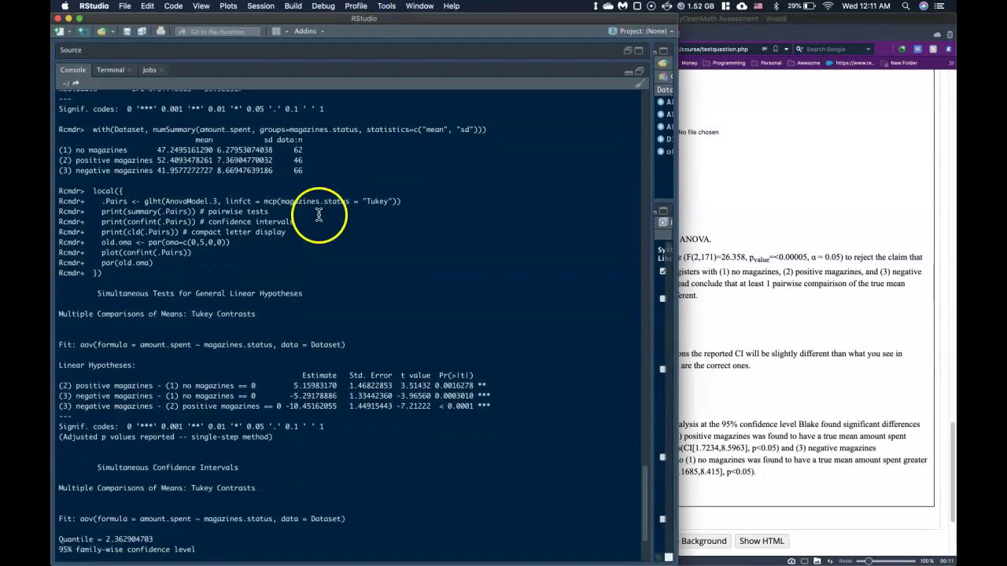
pyautogui.scroll(5, 286, 305)
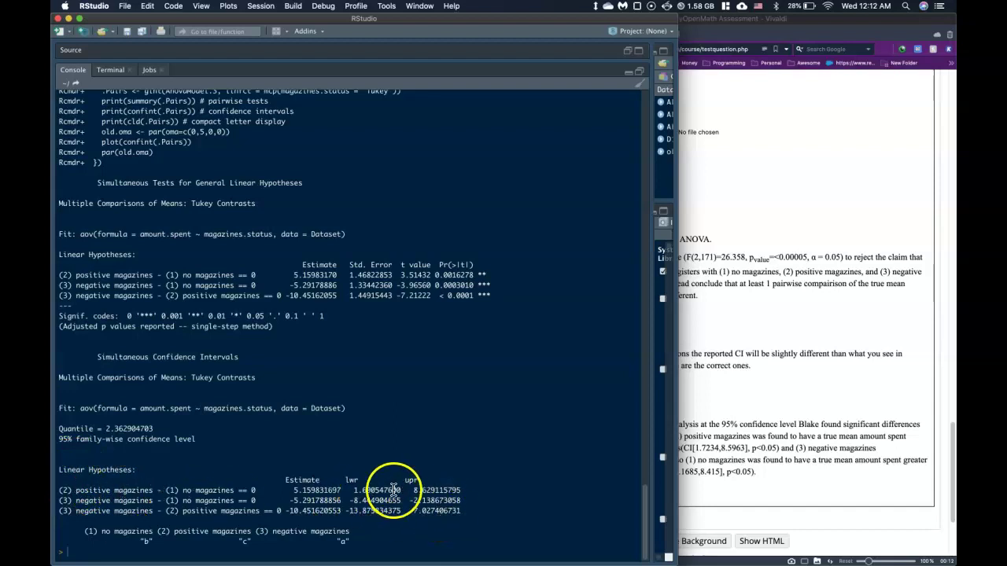
# Step: Select the CI statement reporting significant Tukey differences in all pairwise comparisons at the 95% confidence level, and submit the MyOpenMath question
pyautogui.click(764, 413)
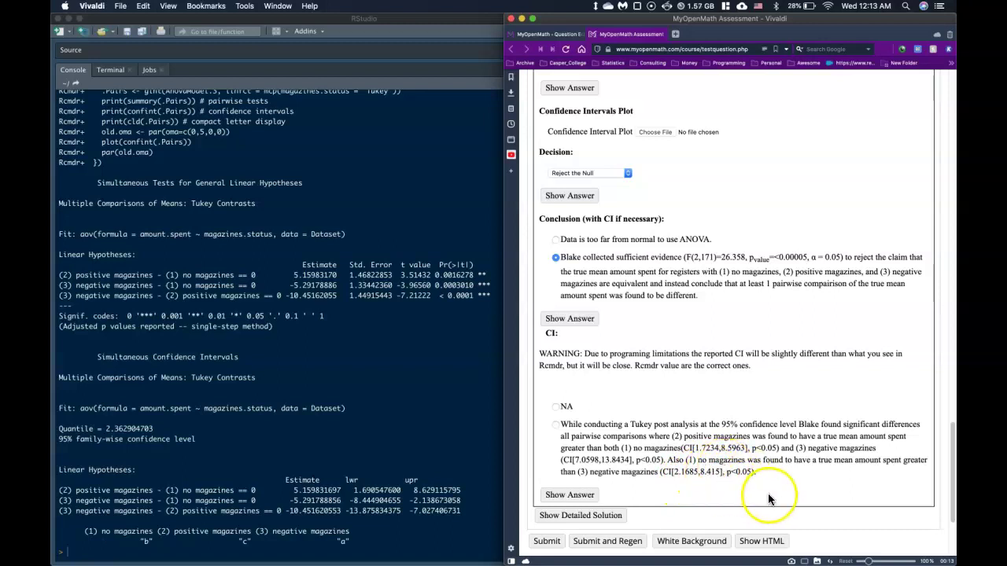
pyautogui.click(556, 425)
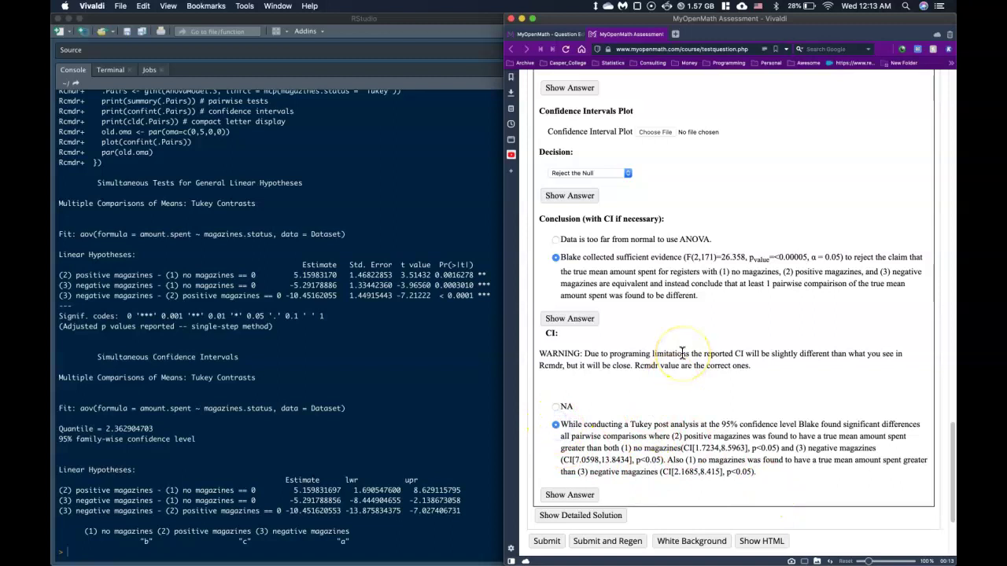
pyautogui.scroll(15, 682, 354)
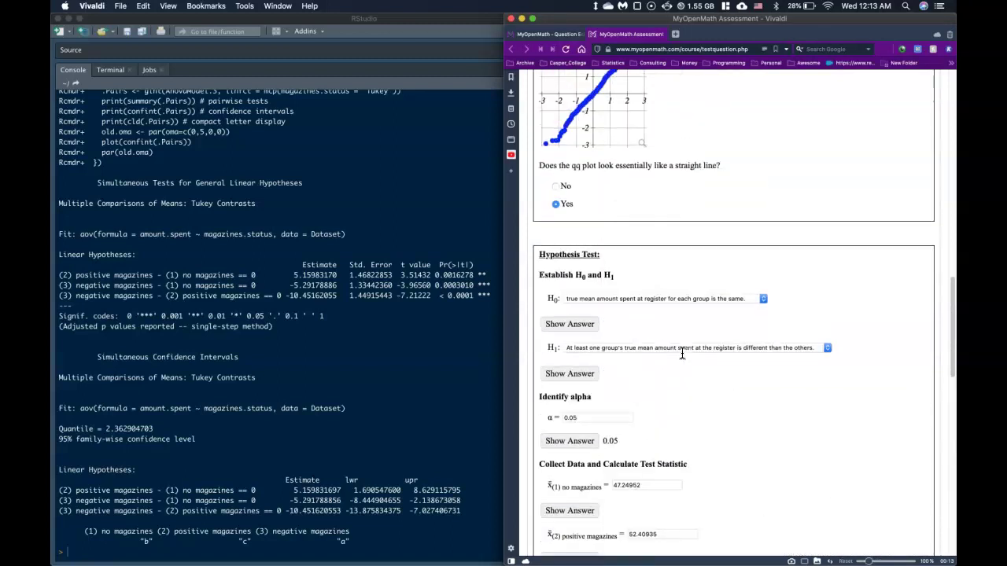
pyautogui.scroll(-15, 682, 353)
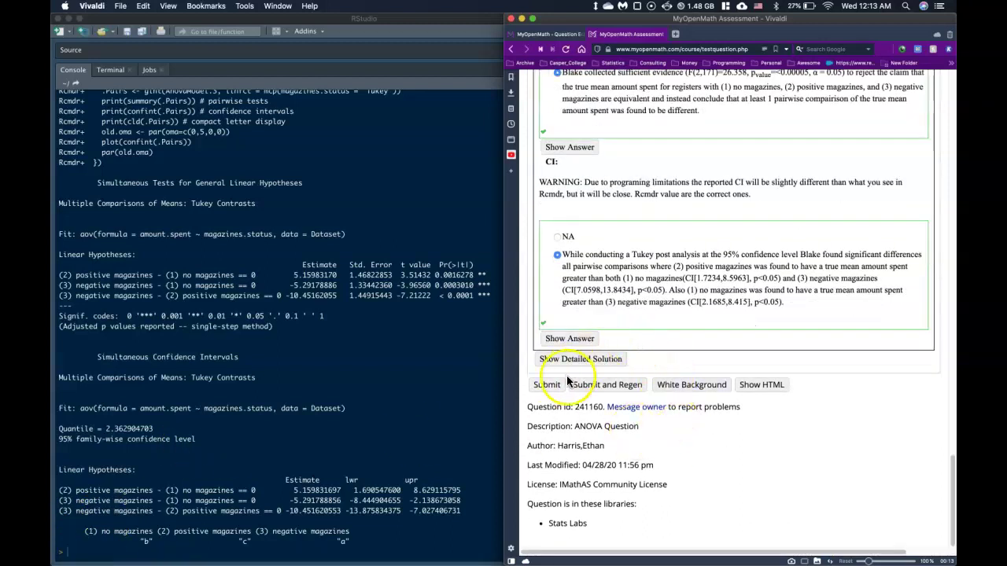
# Step: Review the grading marks on the submitted answers, from the preliminary questions through the hypothesis test, confidence interval plot and conclusion
pyautogui.scroll(15, 678, 242)
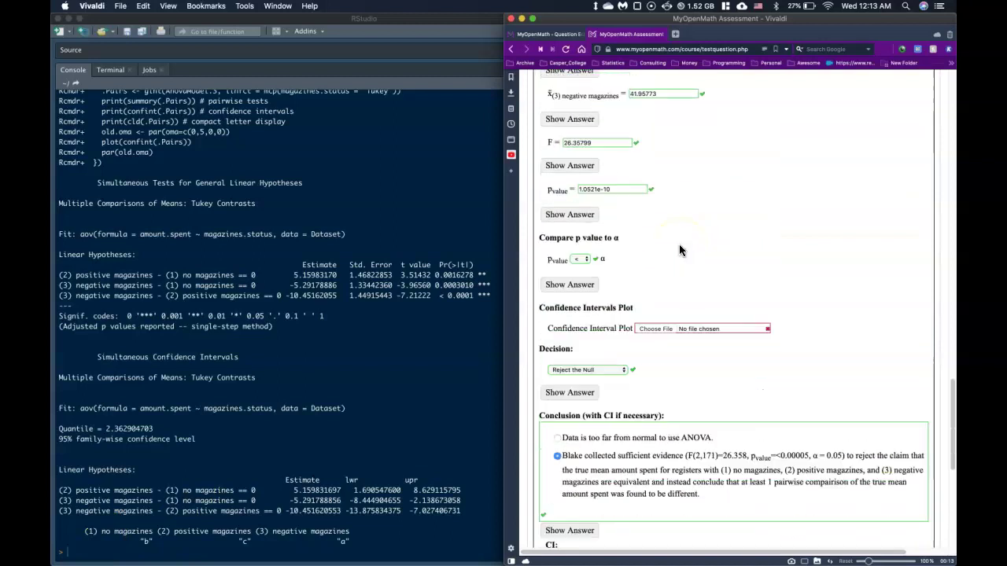
pyautogui.scroll(15, 679, 251)
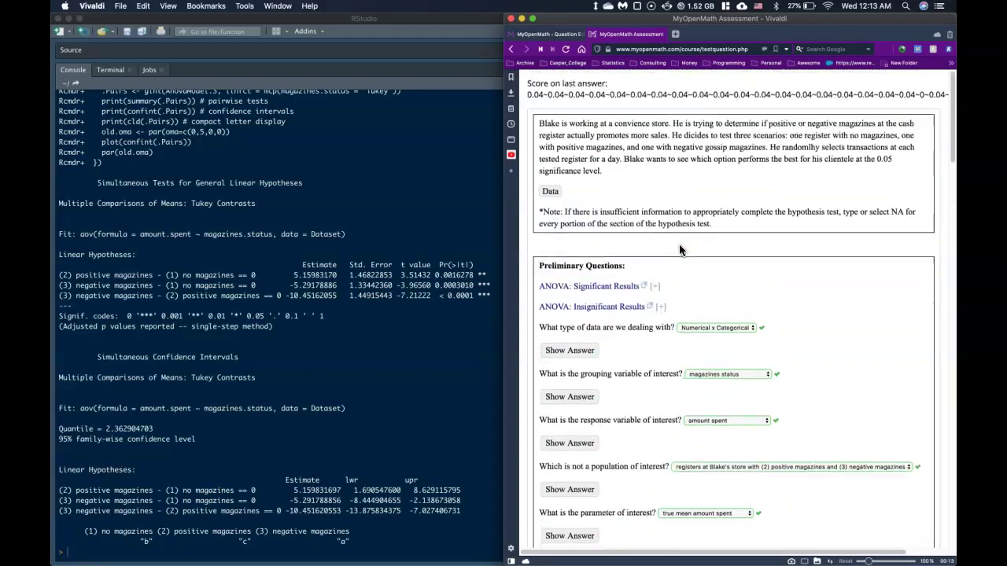
pyautogui.scroll(-15, 679, 249)
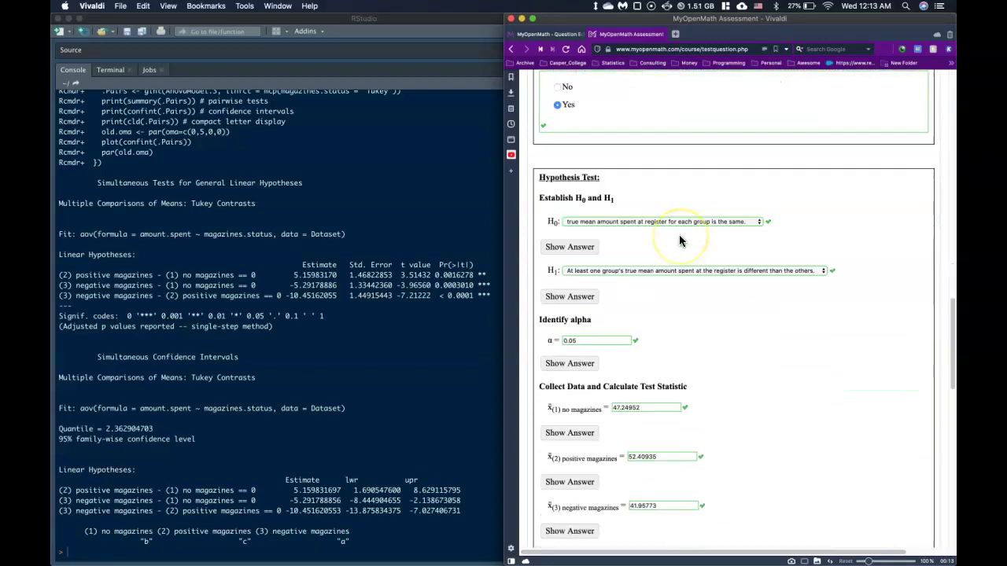
pyautogui.scroll(-5, 680, 240)
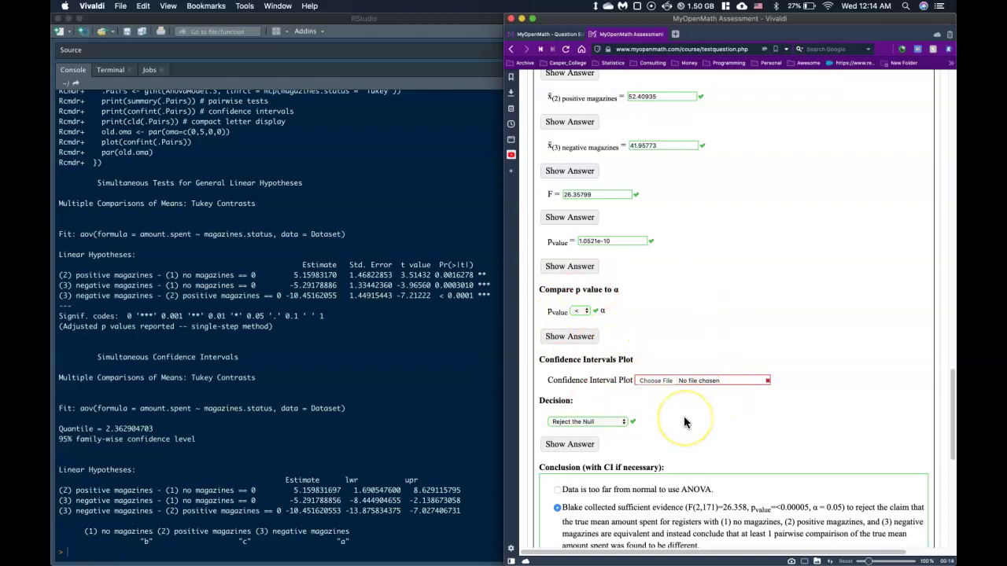
pyautogui.scroll(15, 716, 298)
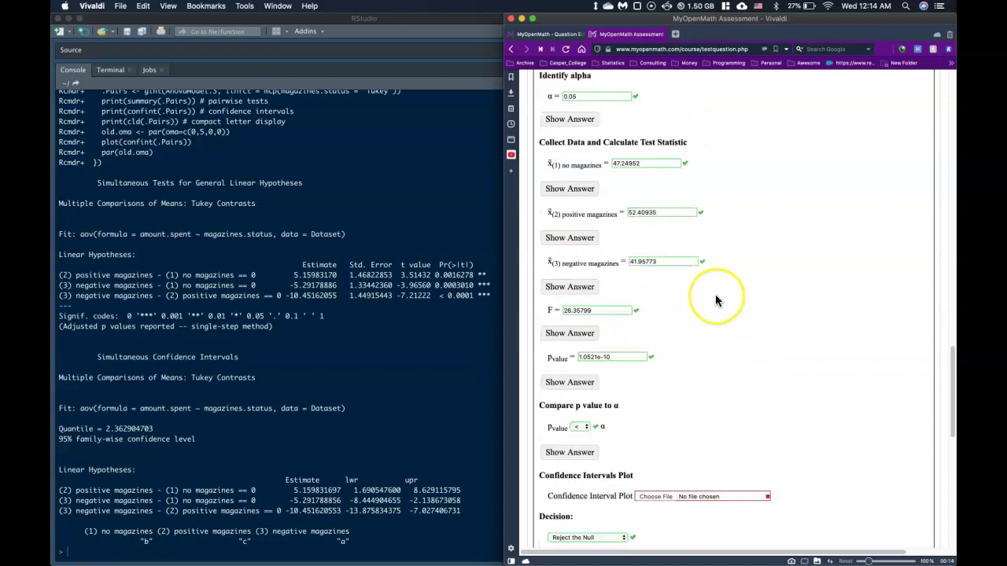